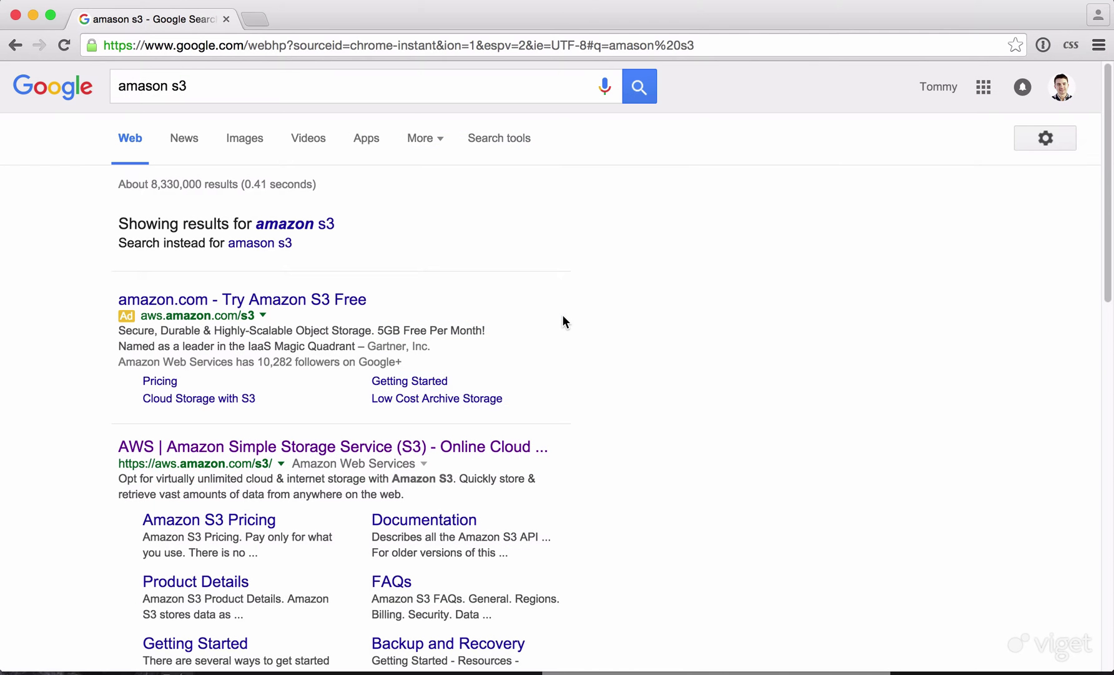
- Sign up for Amazon S3 on the free Basic support plan, then sign in to the AWS console
left_click(455, 451)
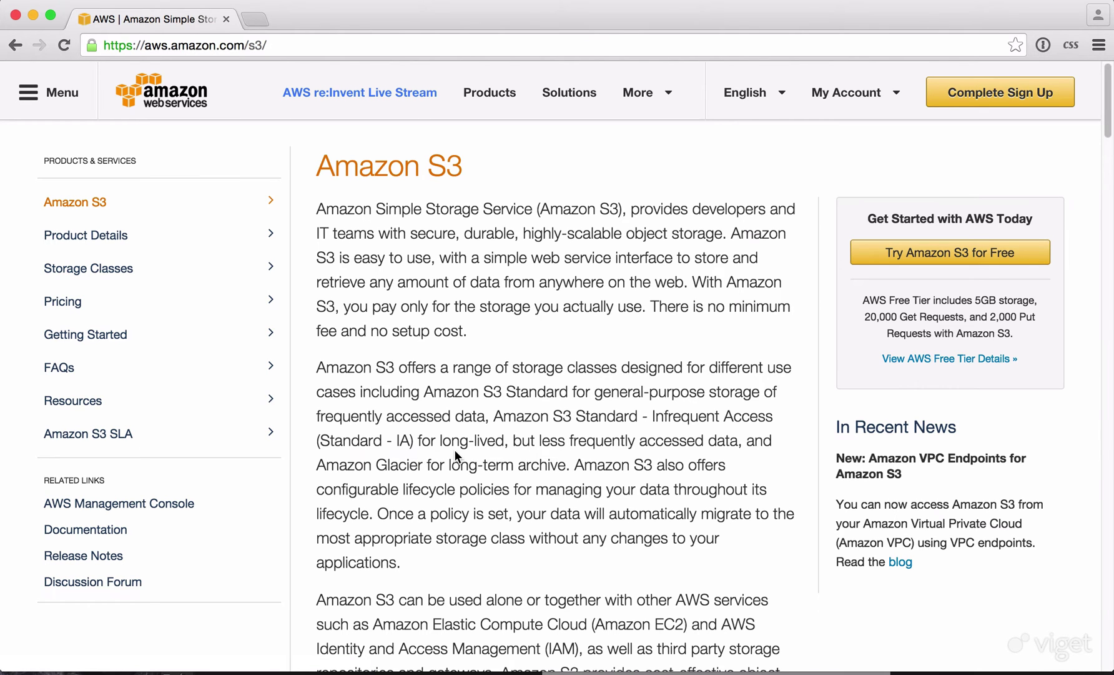
left_click(923, 258)
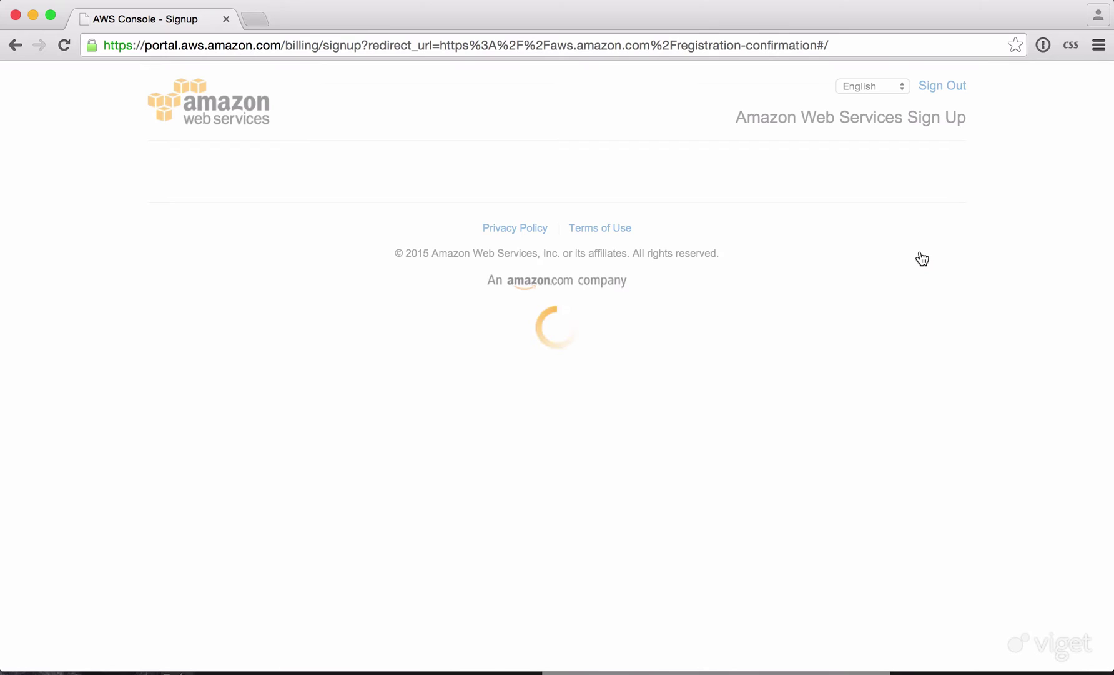
scroll(922, 258, "down", 2)
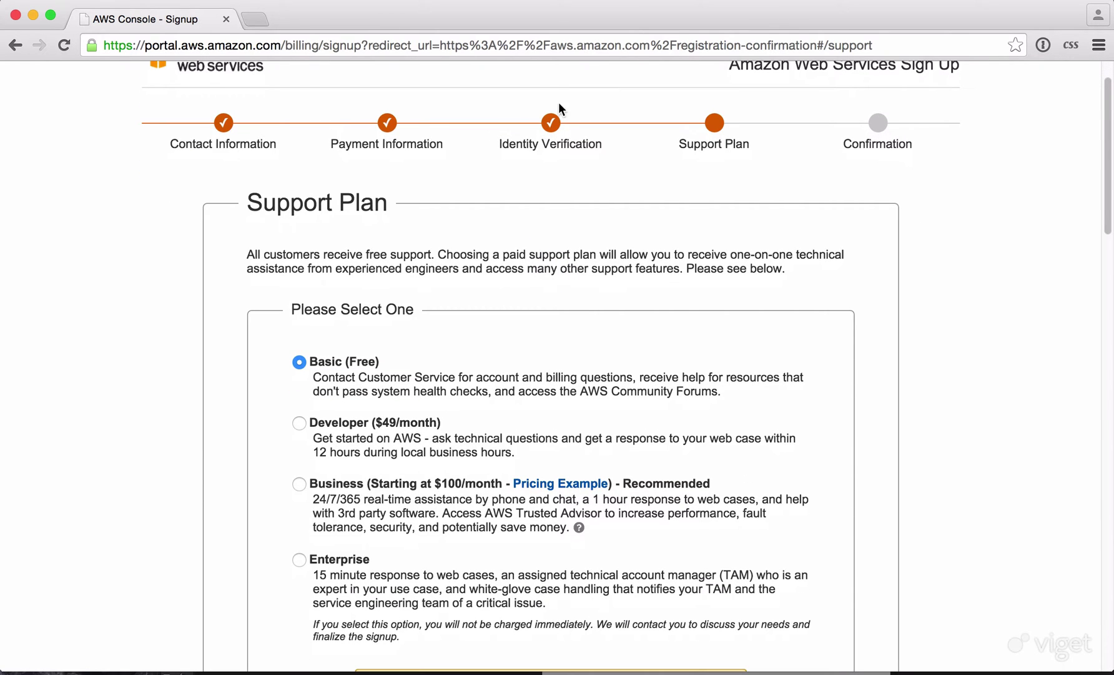
scroll(721, 121, "down", 4)
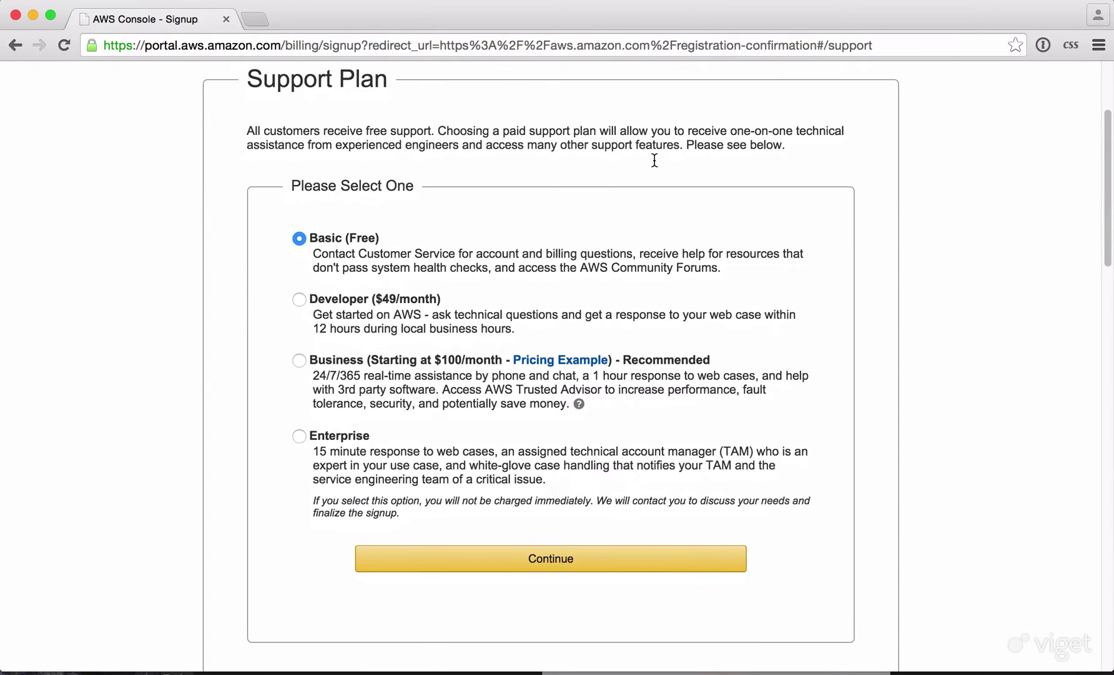
left_click(299, 300)
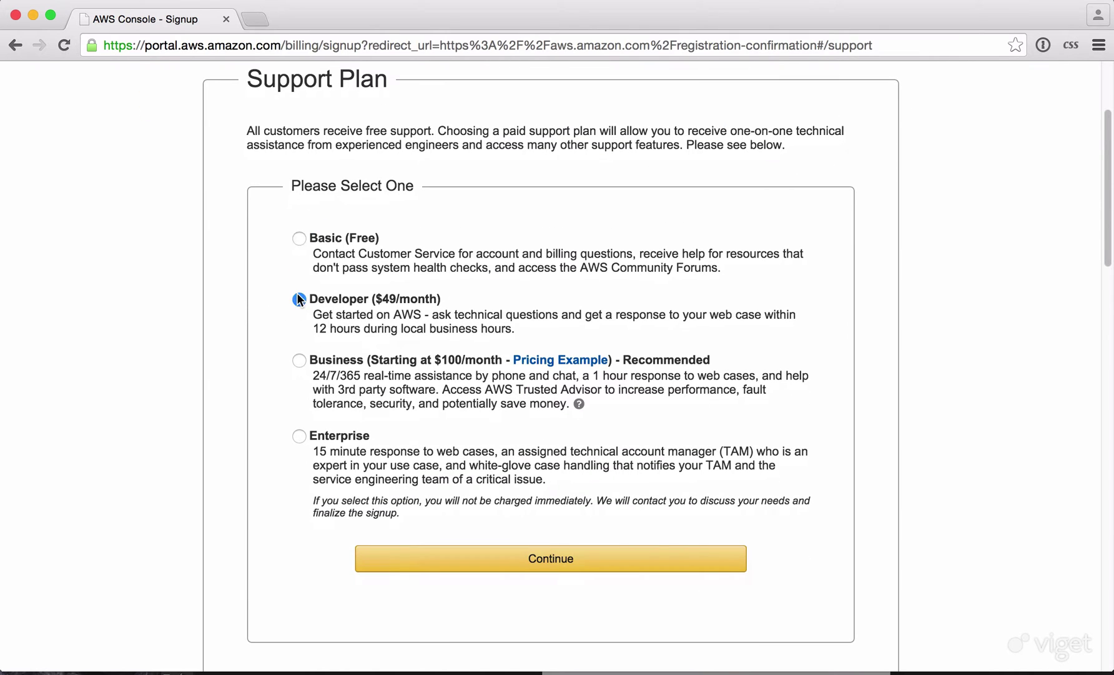
left_click(299, 238)
left_click(540, 570)
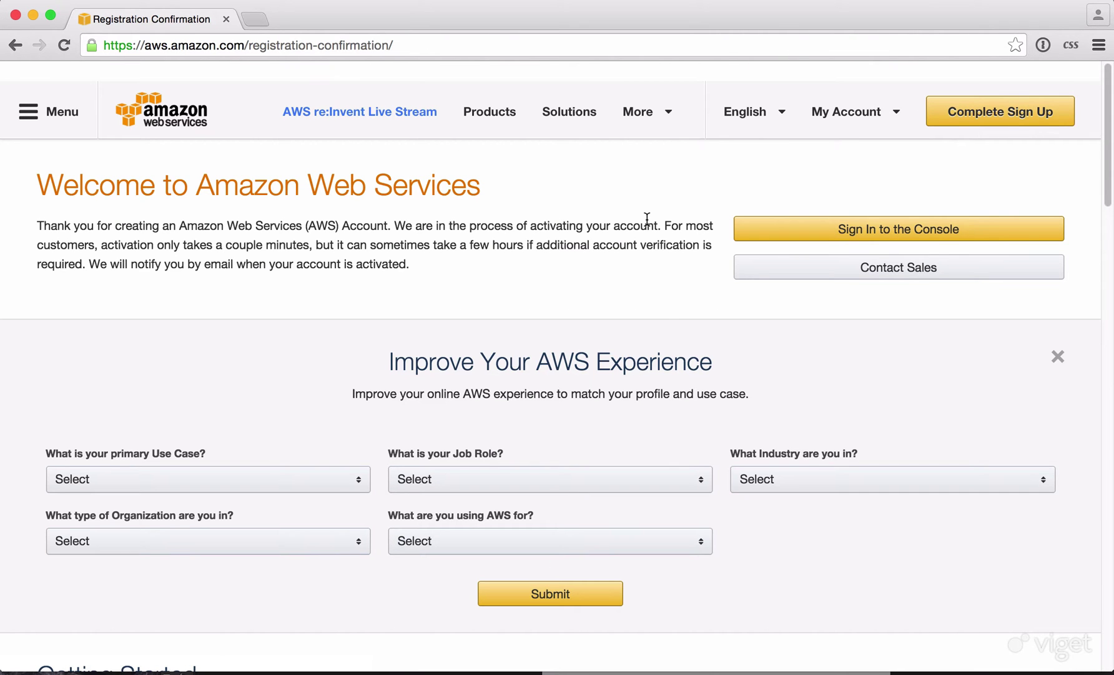
left_click(827, 239)
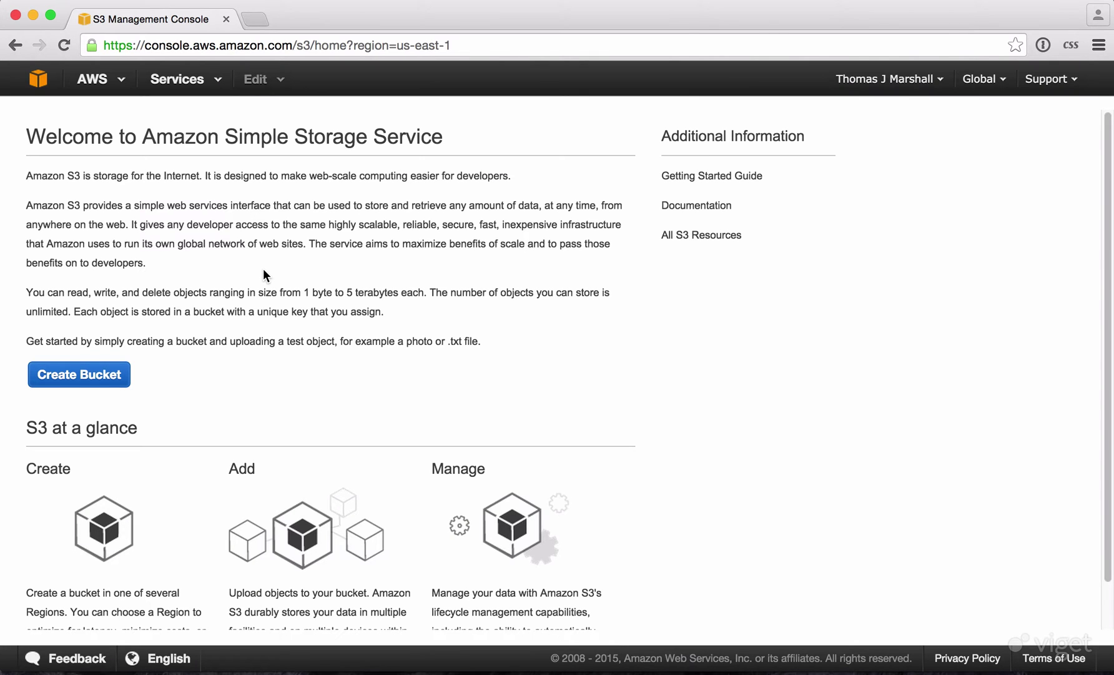
- Load the Craft CDN Demo site at 159.203.88.82 in a new tab
key("super+t")
type("159.203.88.82")
key("Return")
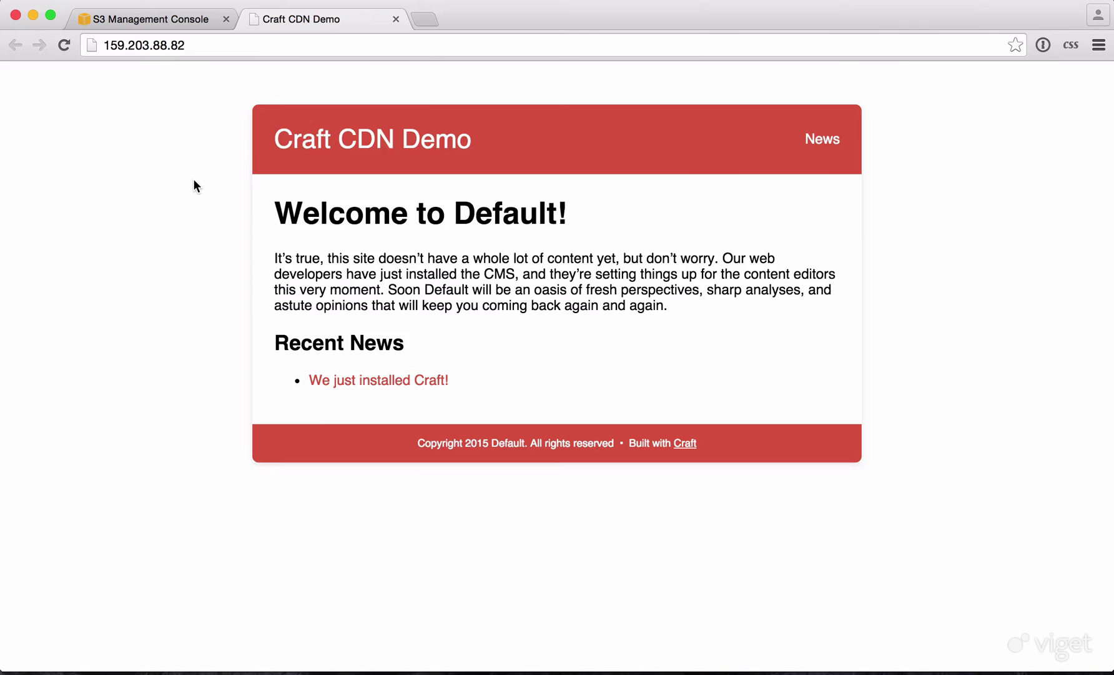
- Open the Namecheap dashboard and the management page for craft-cdn-demo.com
key("ctrl+t")
type("https://ap.www.namecheap.com")
key("Return")
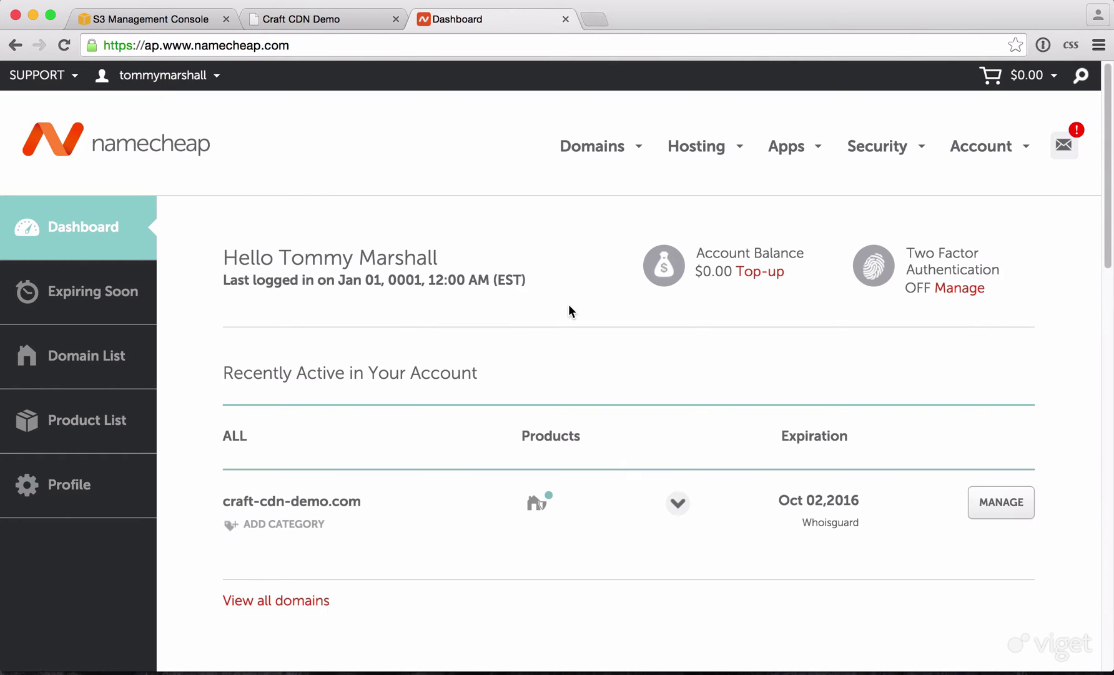
scroll(569, 306, "down", 3)
double_click(239, 405)
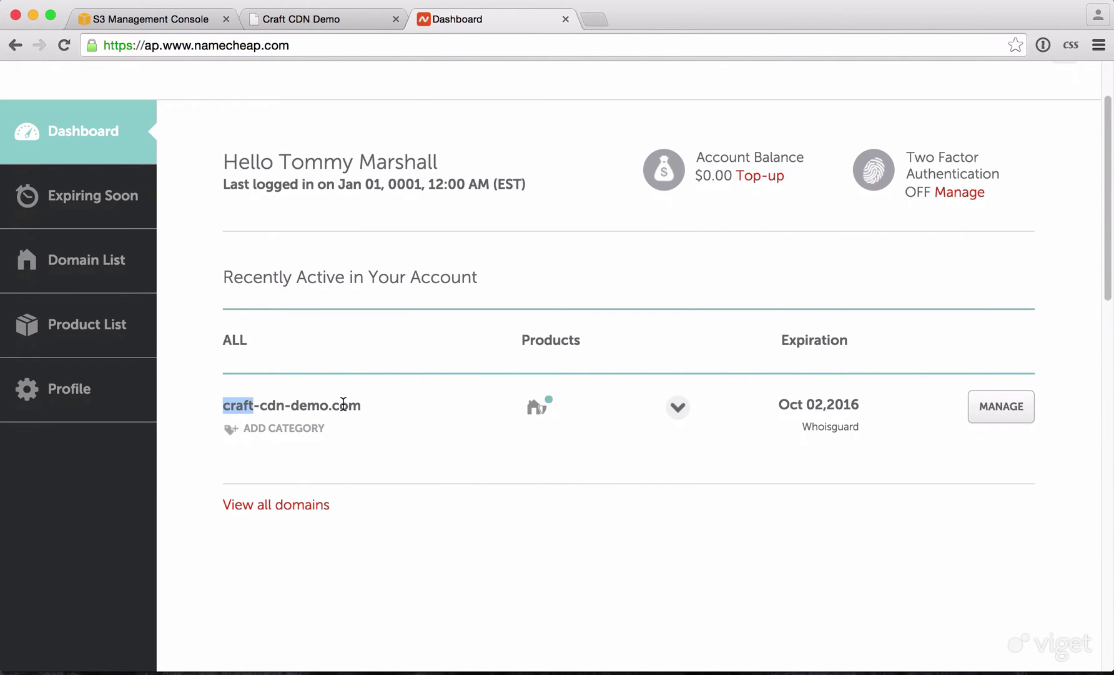
left_click_drag(343, 404, 480, 418)
left_click(979, 405)
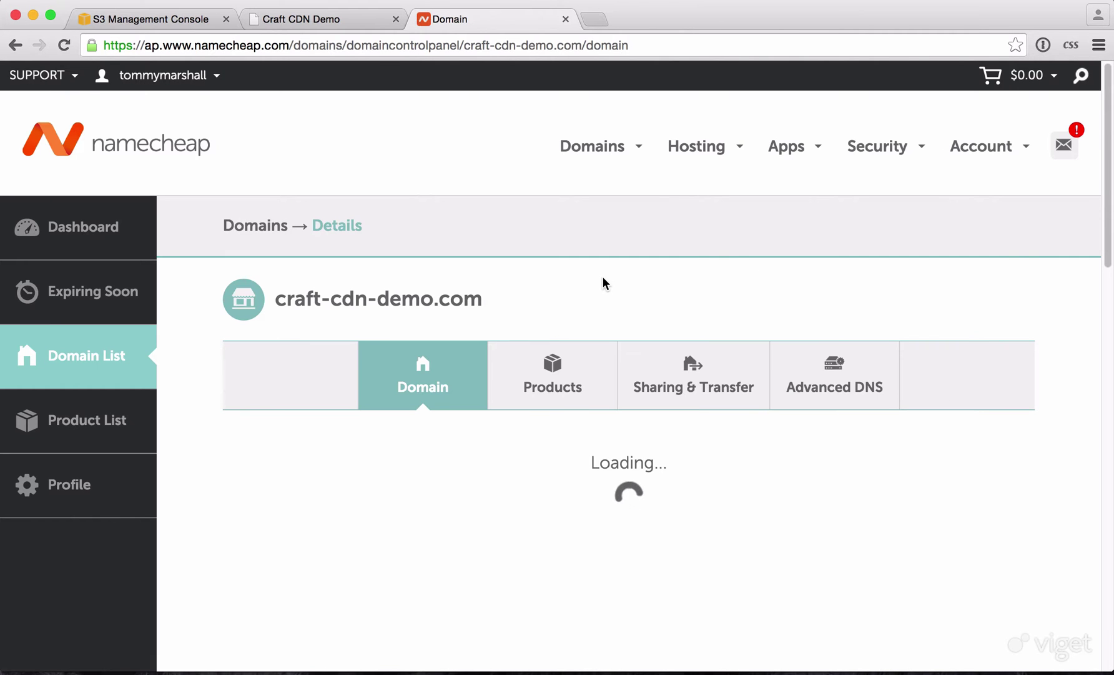
- Edit the domain's nameservers, try a custom entry, then clear the mistyped value
scroll(603, 278, "down", 6)
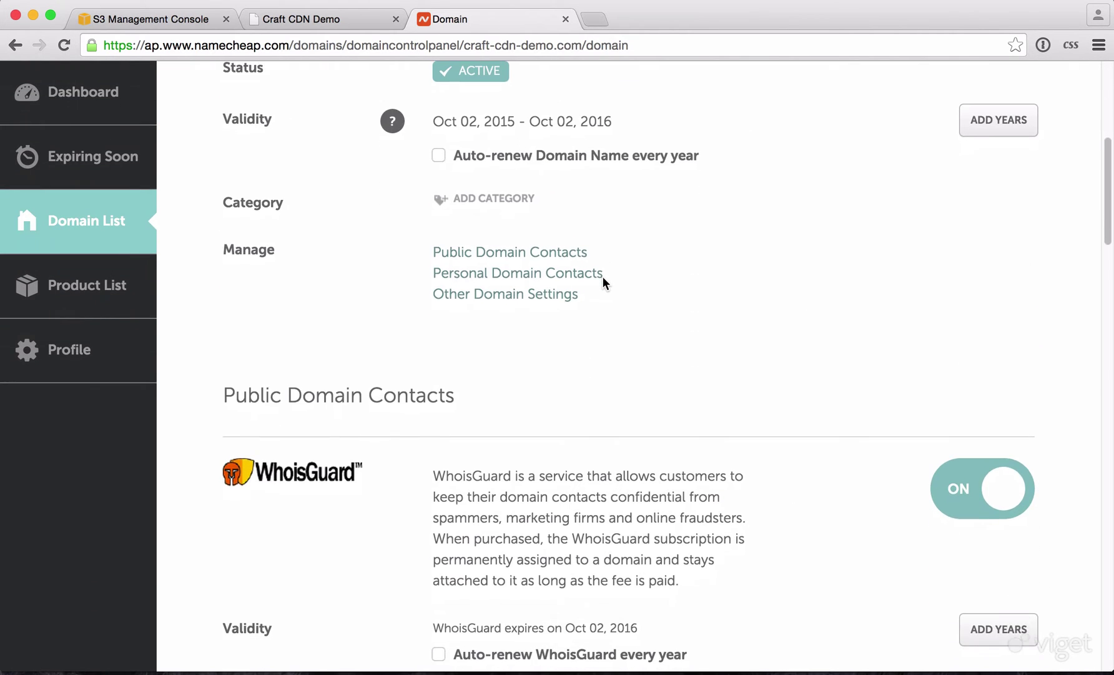
scroll(602, 276, "down", 15)
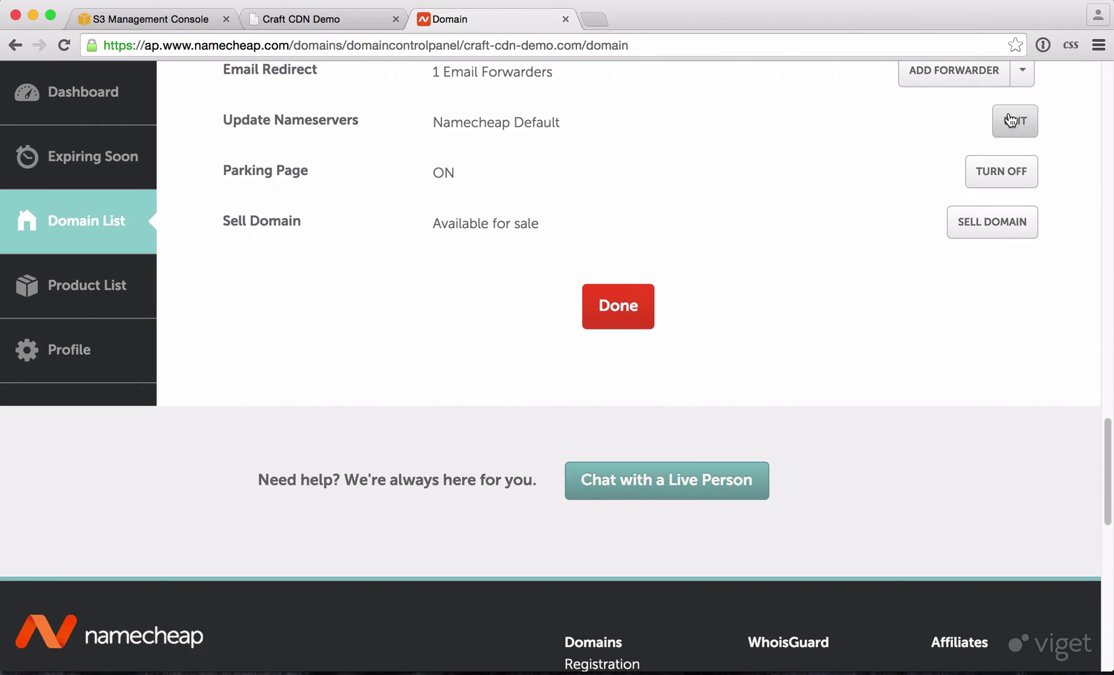
left_click(1010, 120)
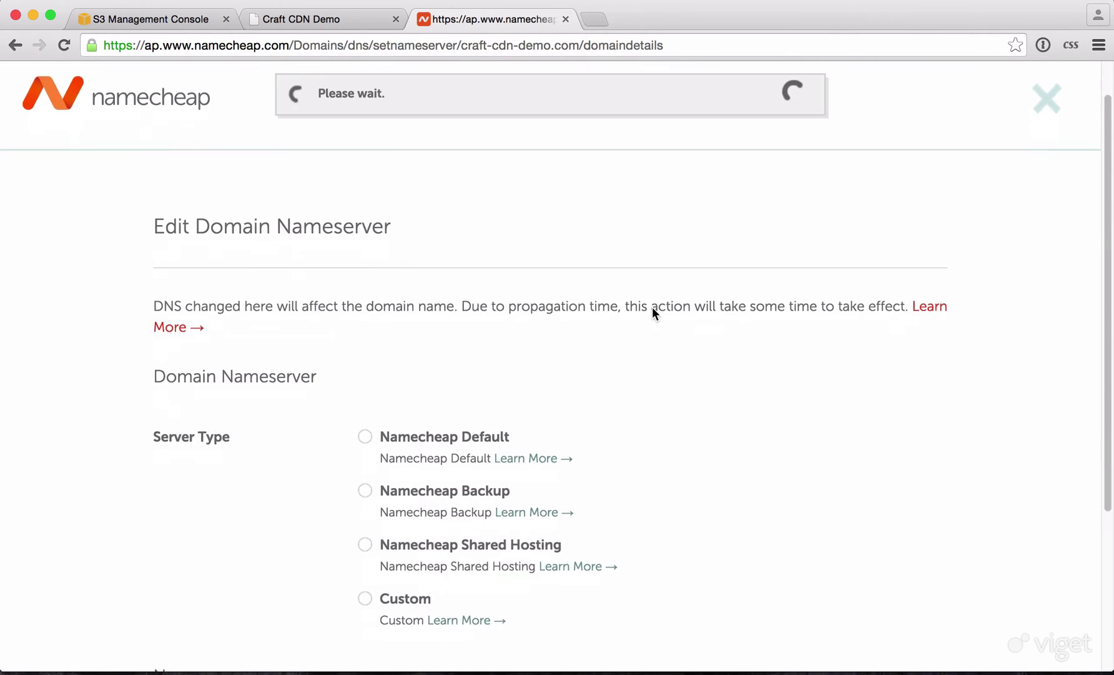
scroll(652, 307, "down", 6)
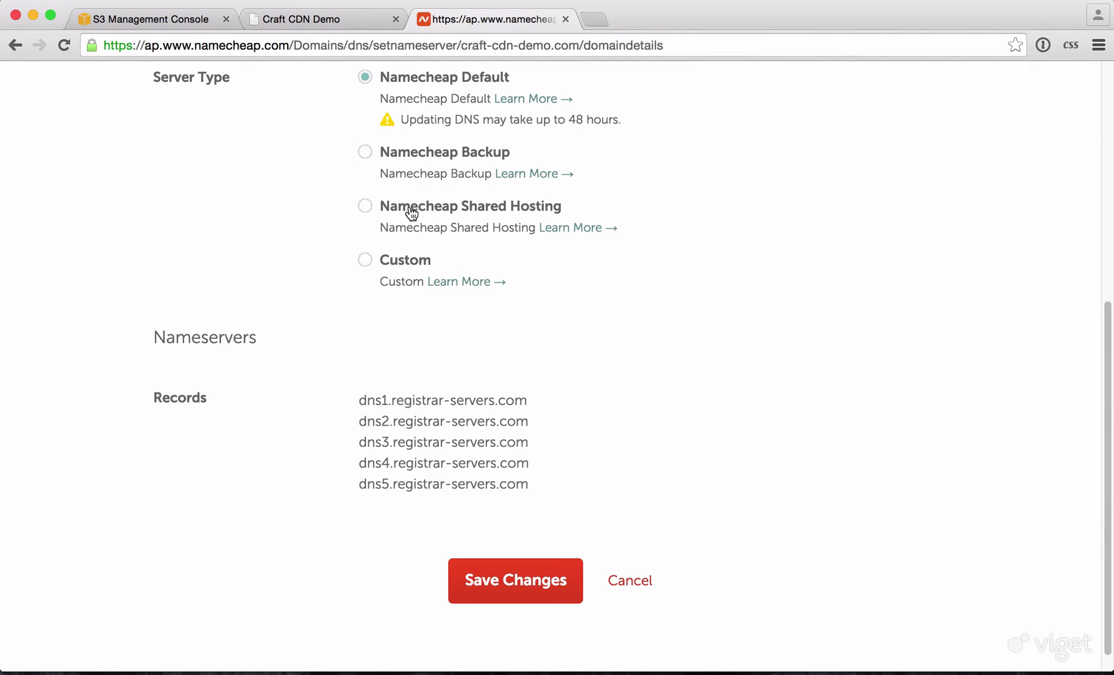
left_click(367, 264)
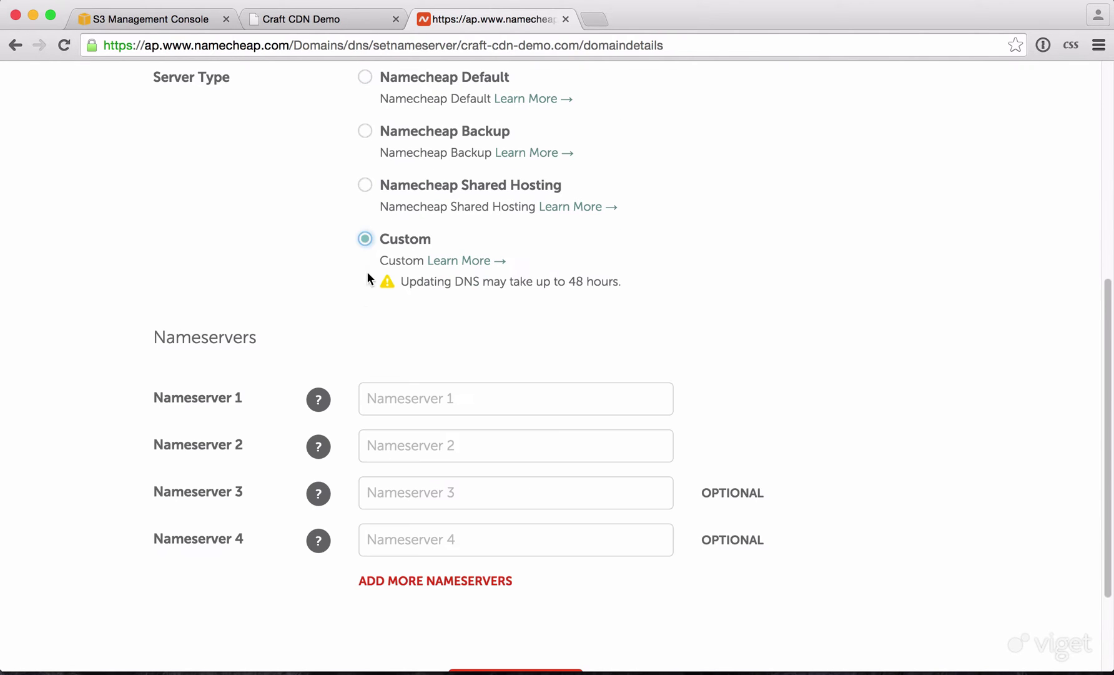
left_click(386, 404)
type("ns1.")
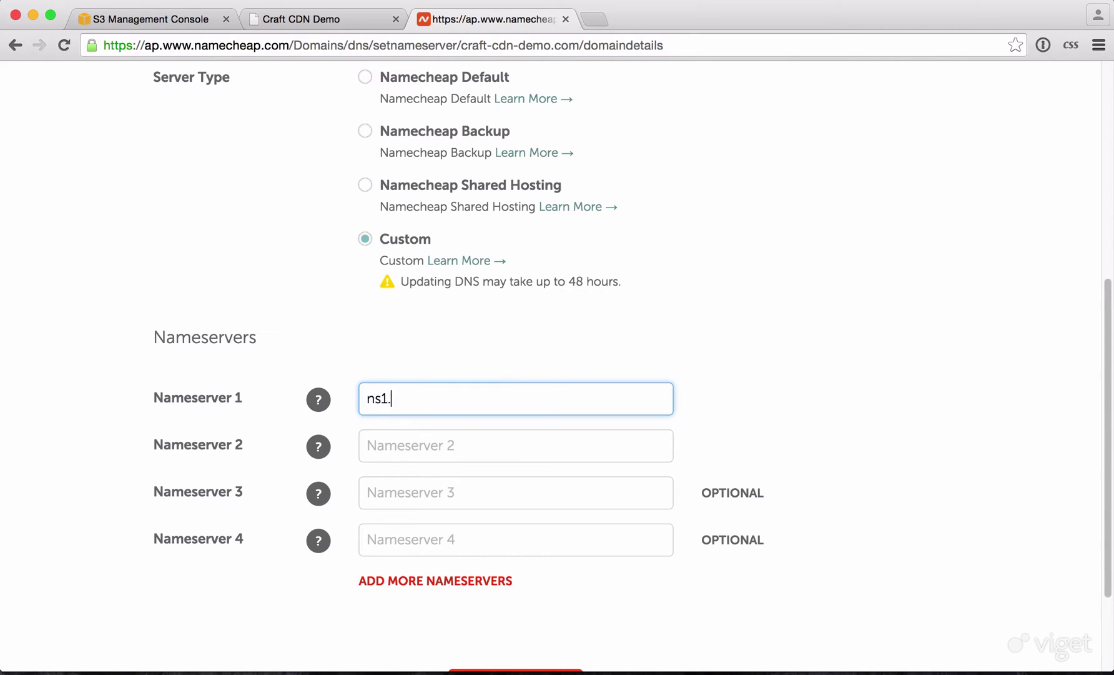
type("digitealocean.com")
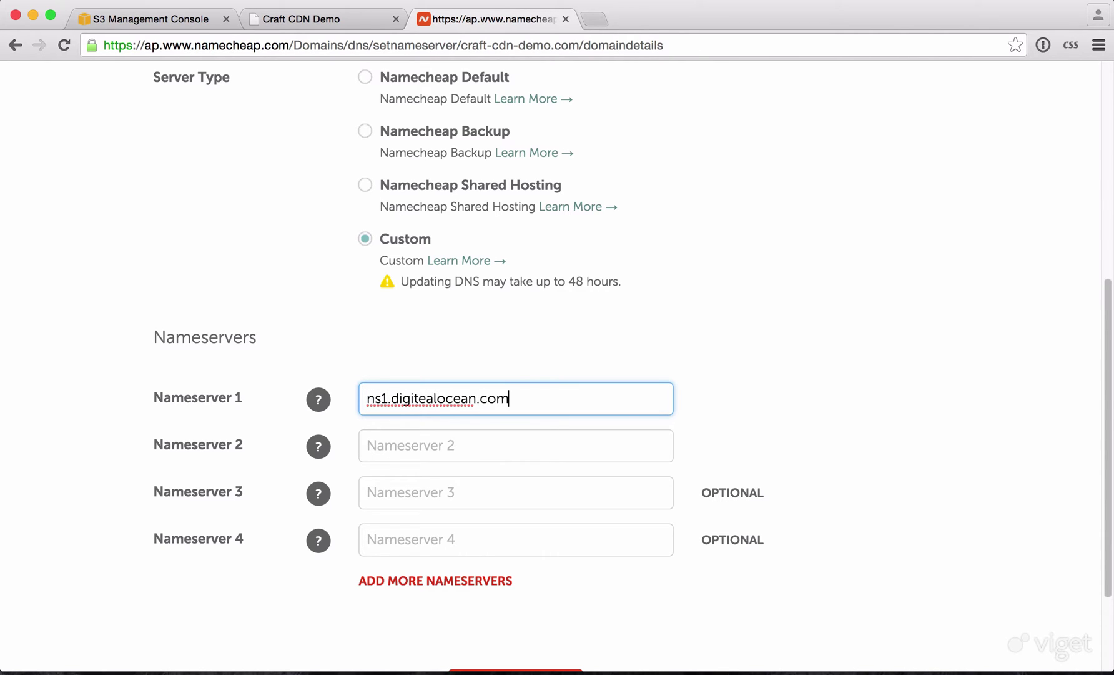
key("super+a")
key("BackSpace")
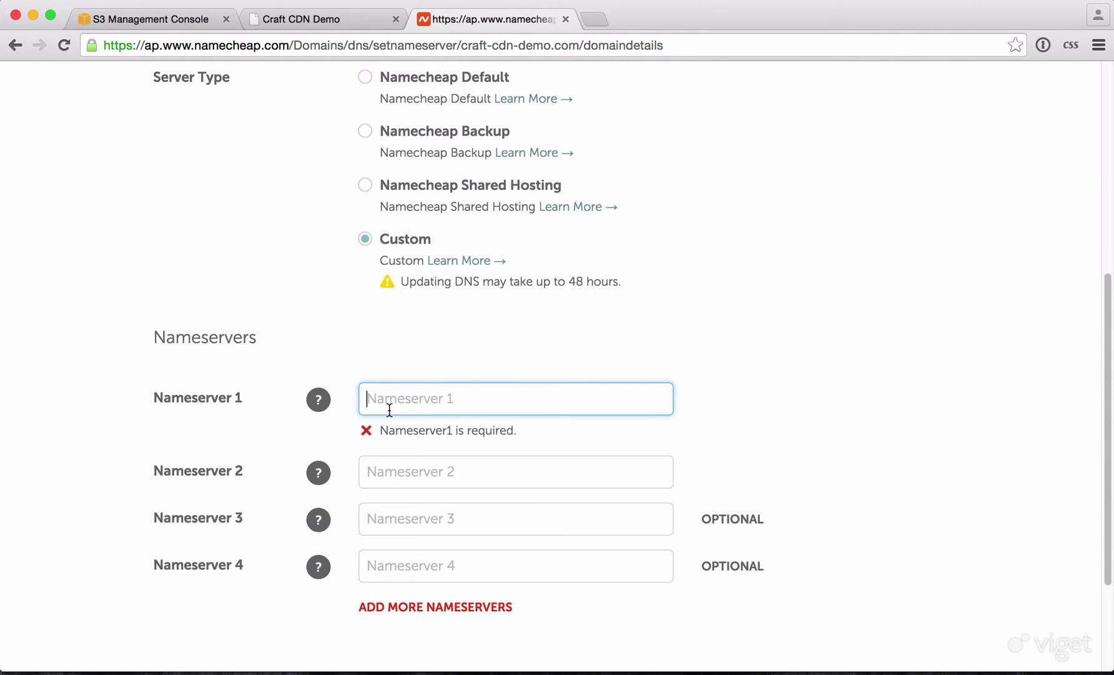
left_click(442, 347)
- Set the nameservers back to Namecheap Default and save the change
scroll(422, 320, "up", 3)
left_click(366, 152)
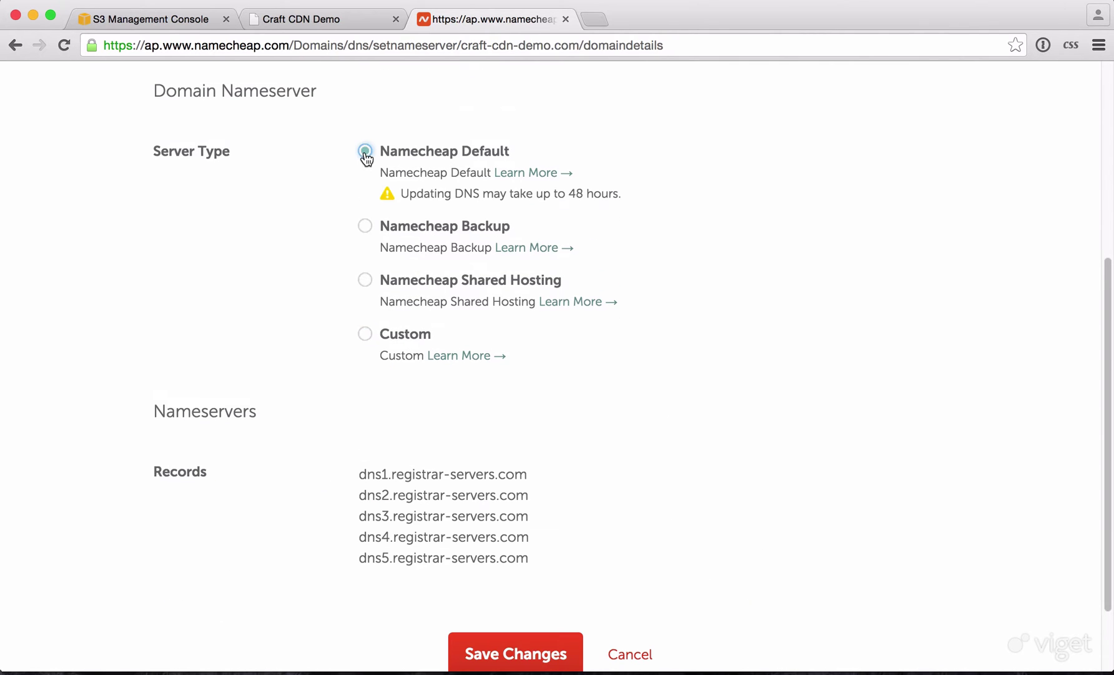
scroll(539, 572, "down", 2)
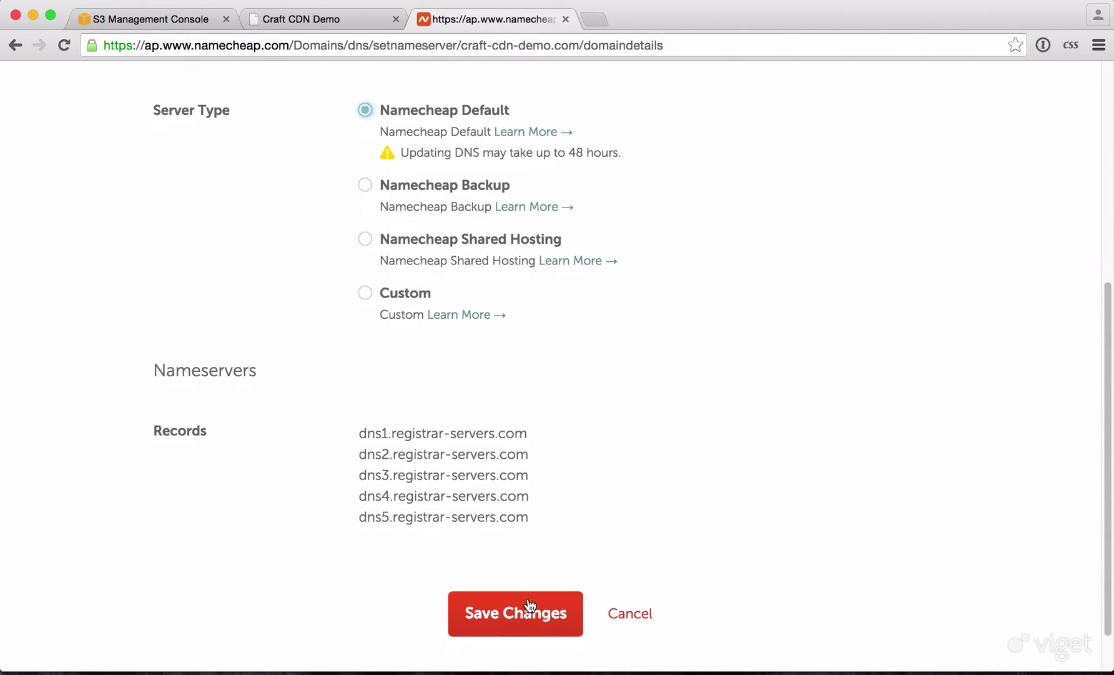
left_click(516, 615)
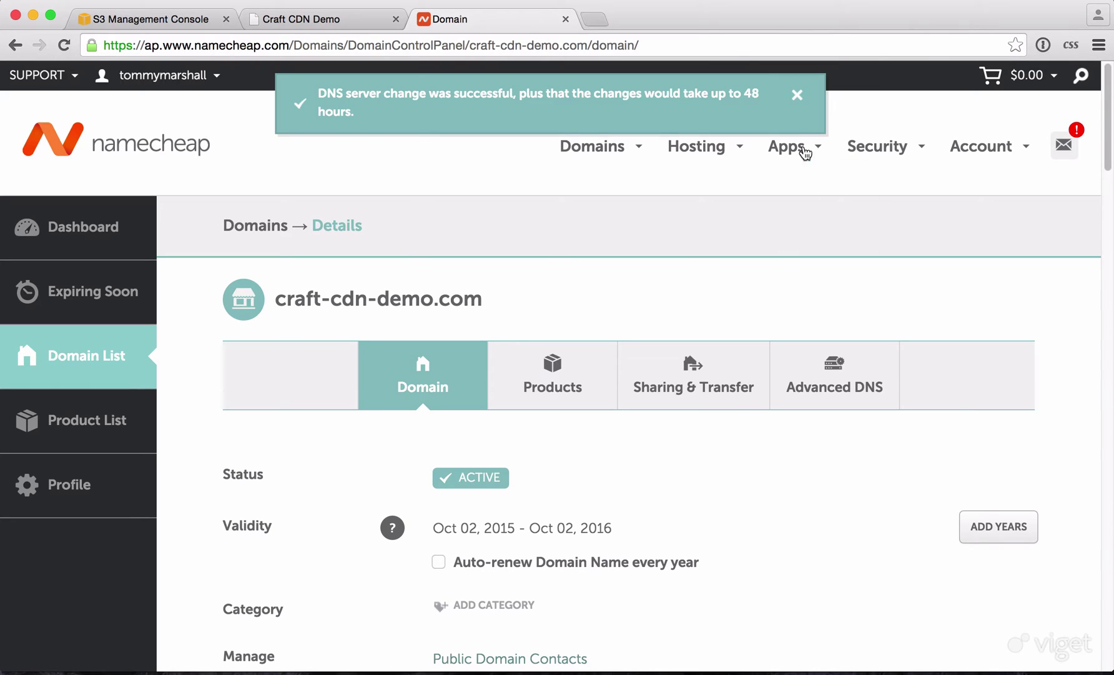
- Dismiss the Namecheap success message and go to the Cloudflare dashboard
left_click(797, 95)
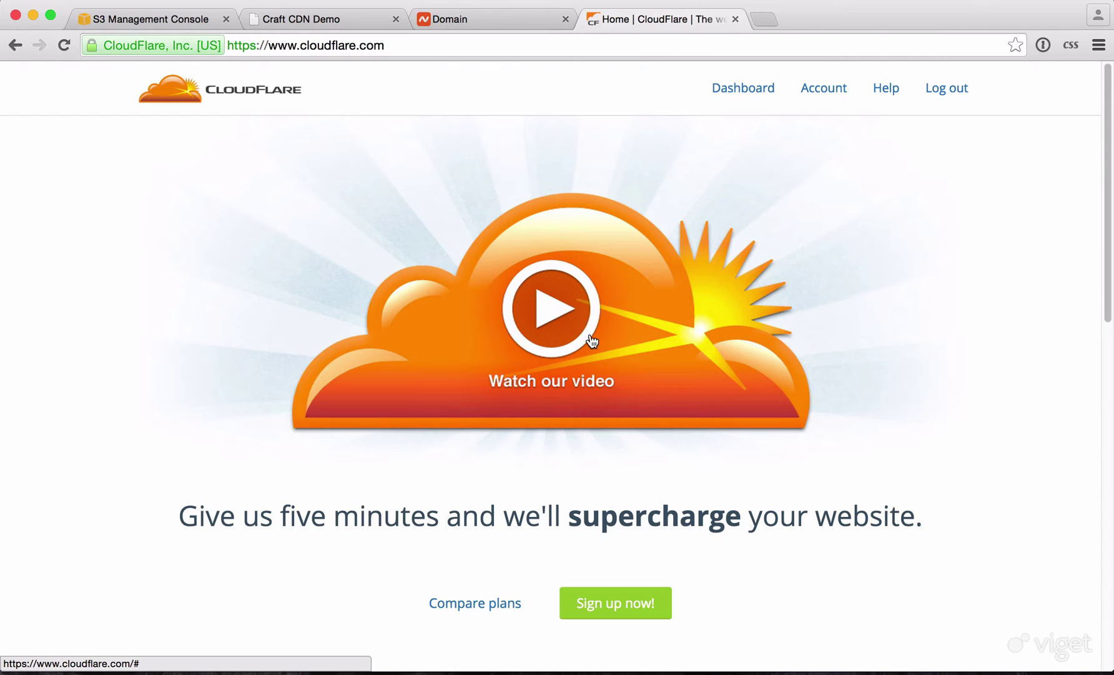
scroll(592, 340, "down", 5)
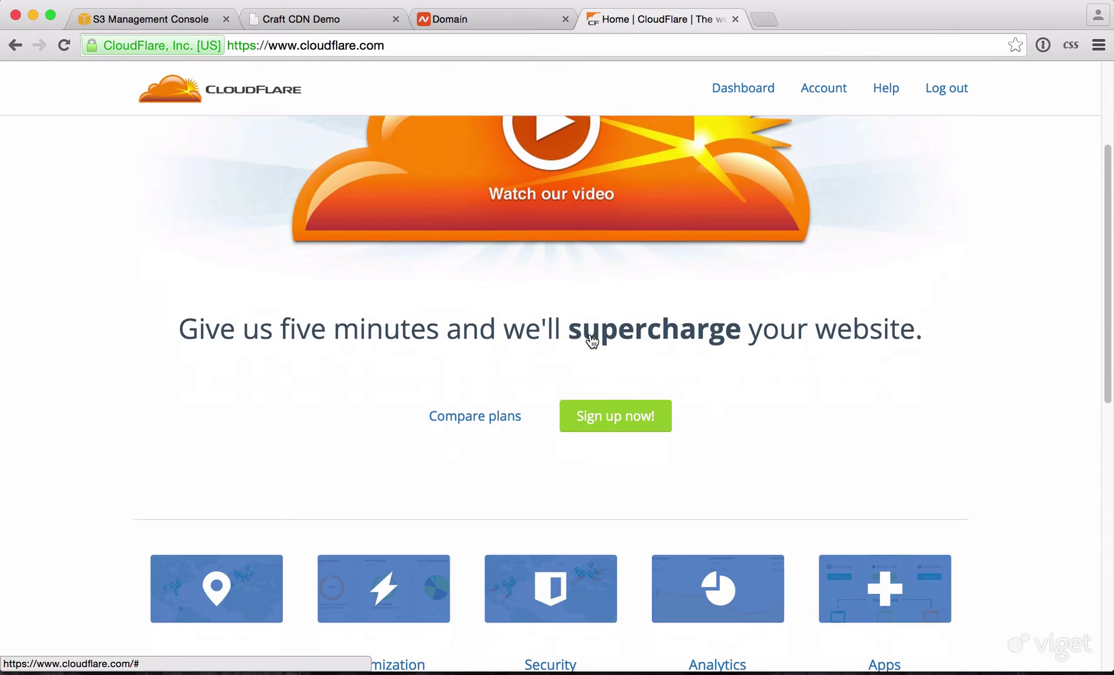
scroll(592, 340, "up", 5)
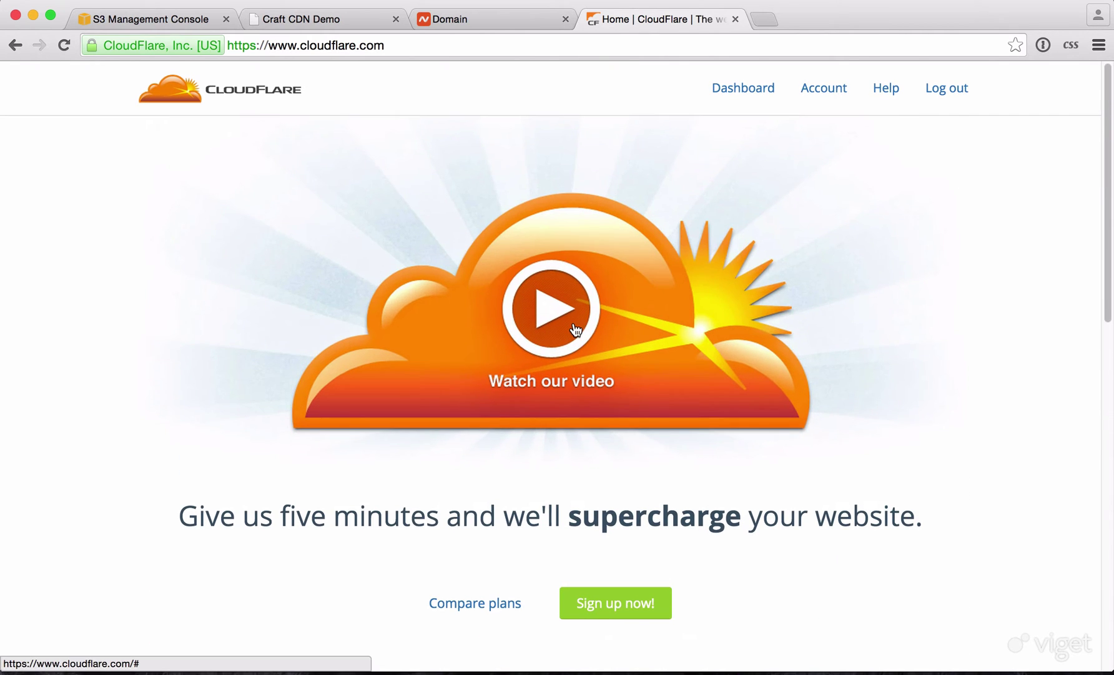
left_click(730, 92)
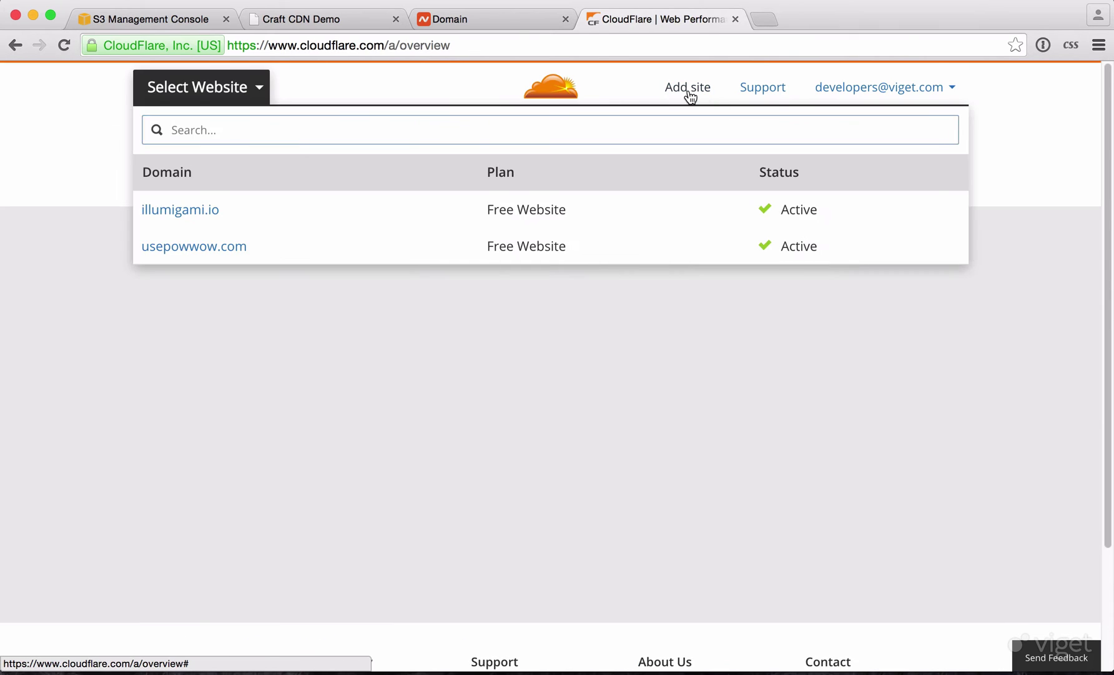
- Add craft-cdn-demo.com as a new Cloudflare website and begin its scan
left_click(688, 93)
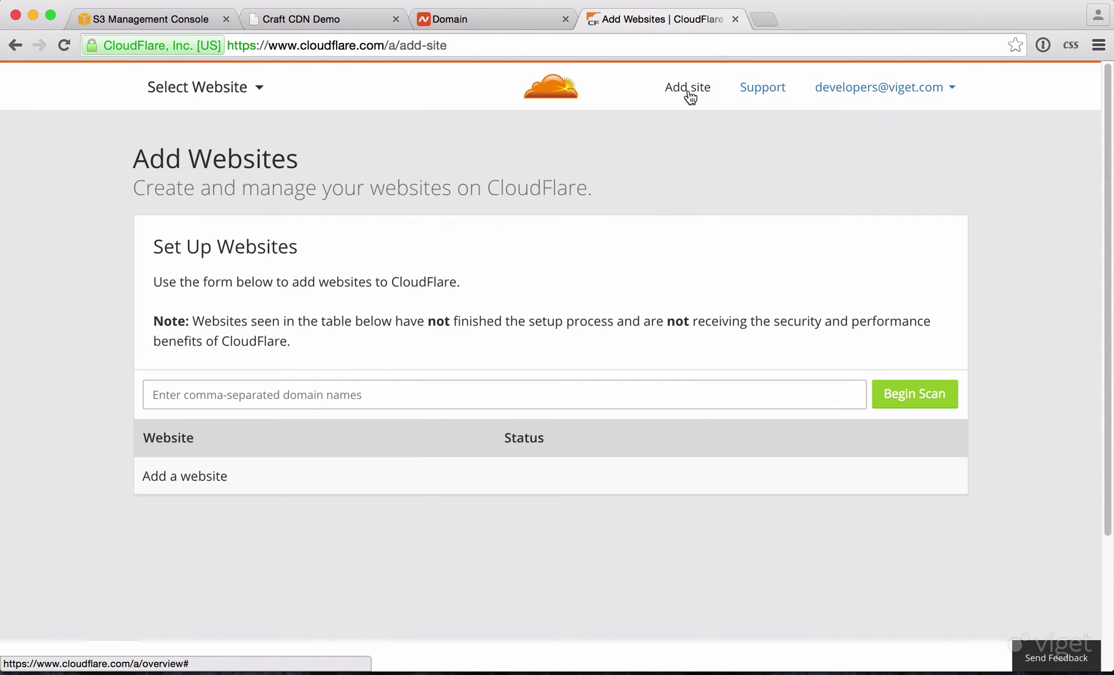
left_click(331, 400)
type("craft-d")
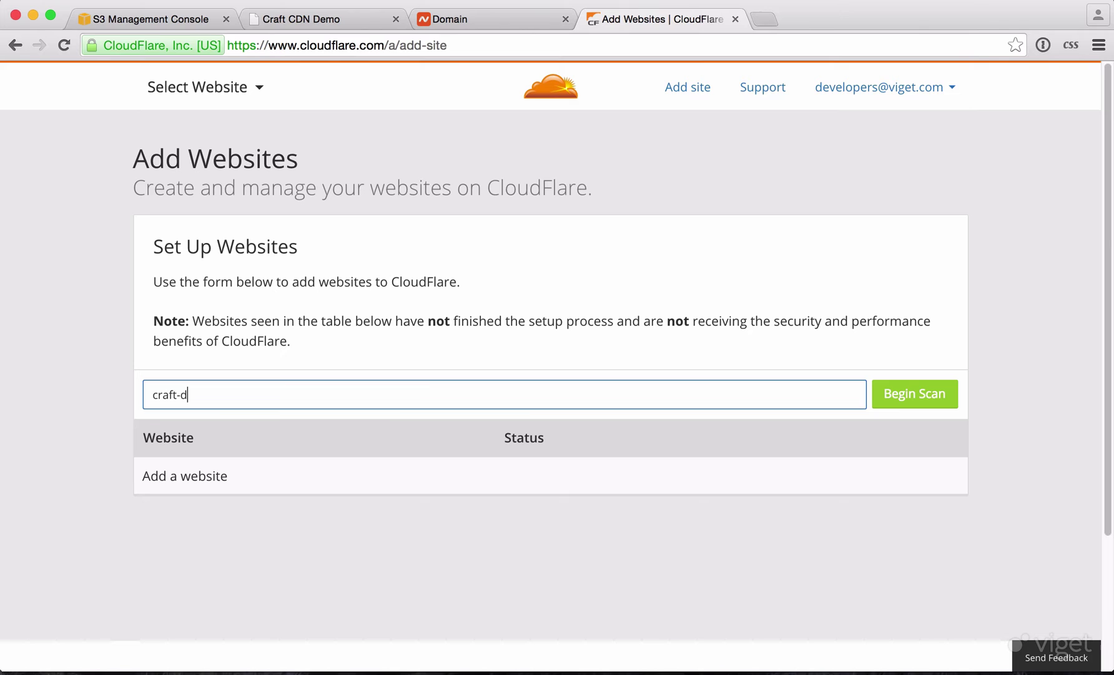
key("BackSpace")
type("cdn-demo.com")
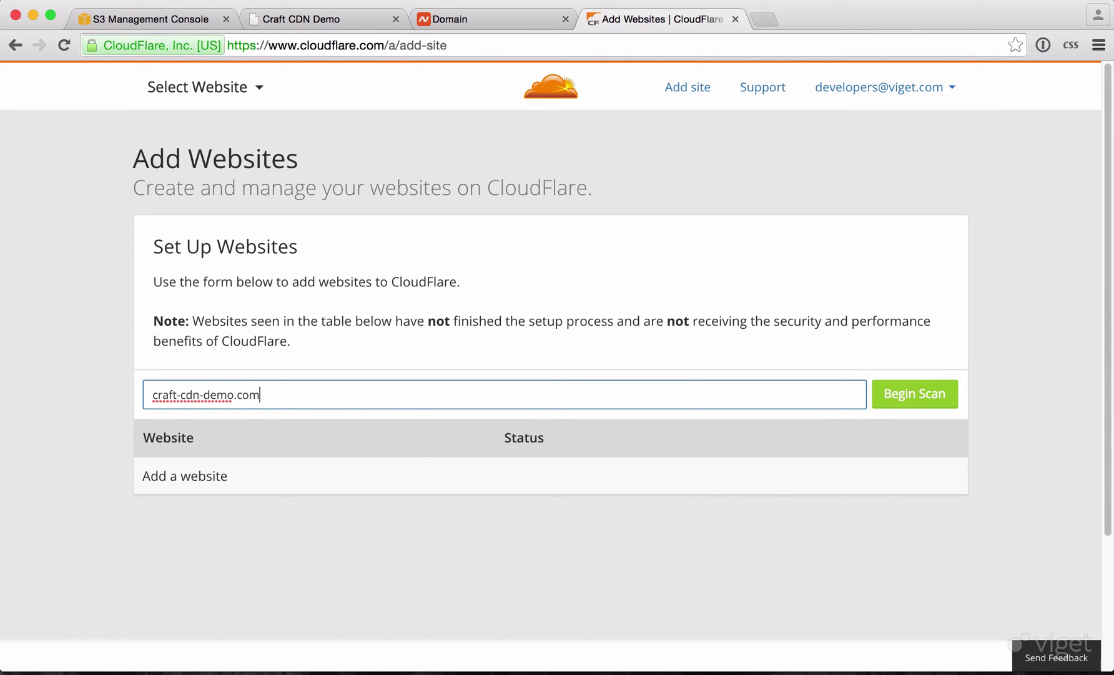
left_click(914, 397)
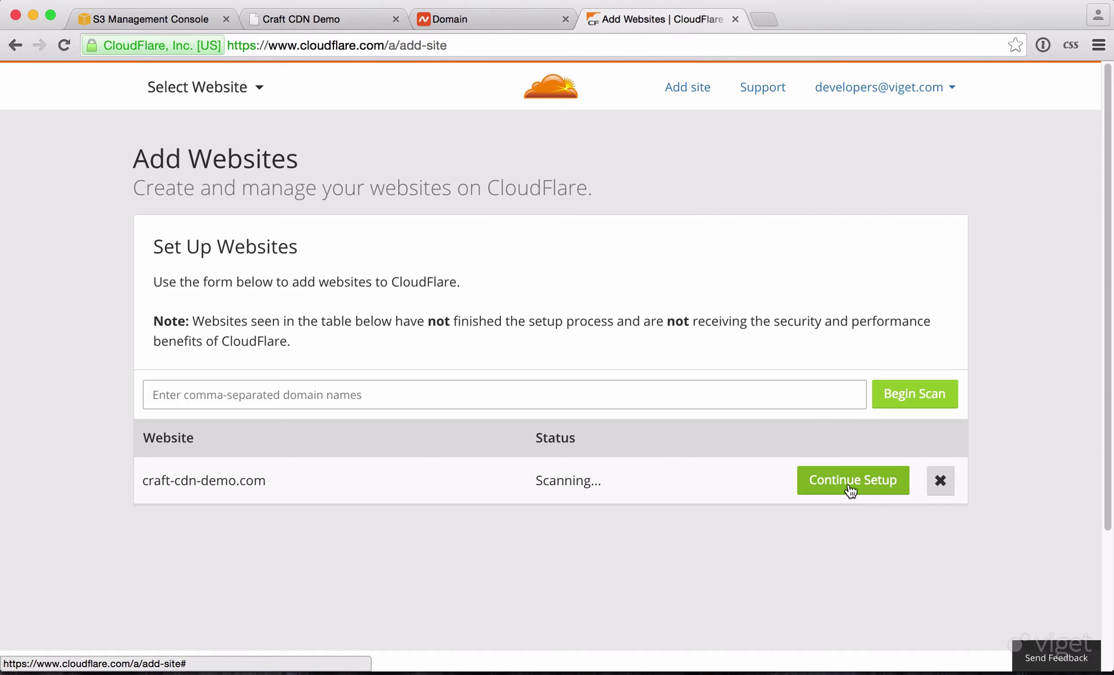
- Continue setup and check in a new tab what the A record's current IP serves
left_click(850, 487)
scroll(765, 369, "down", 3)
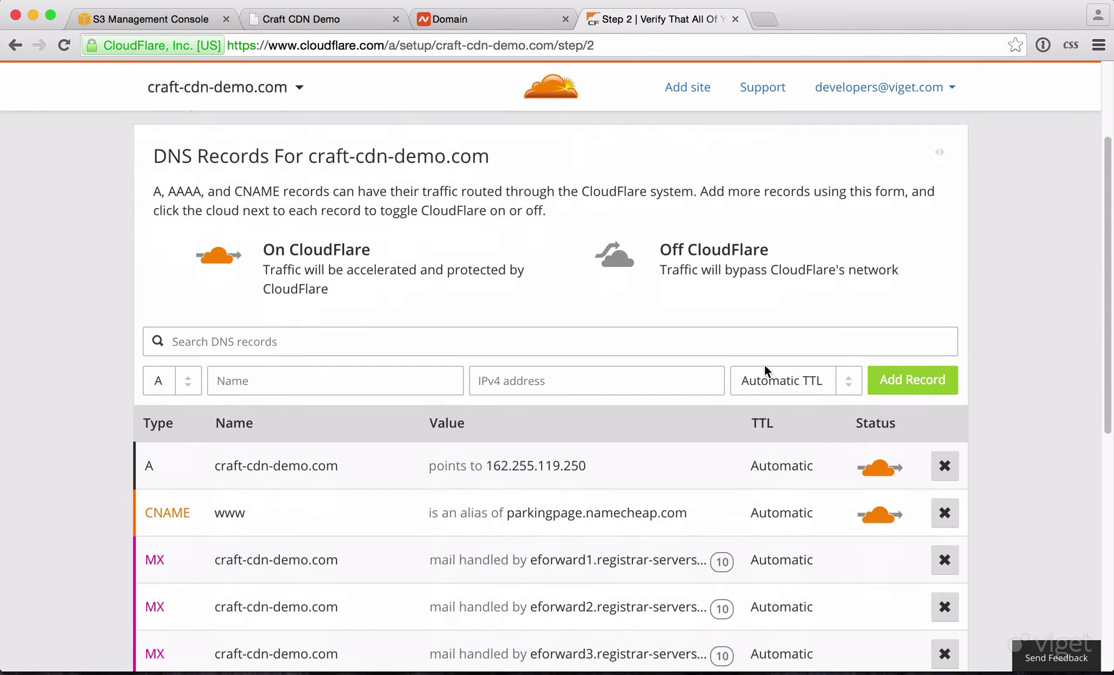
scroll(765, 368, "down", 2)
left_click(611, 400)
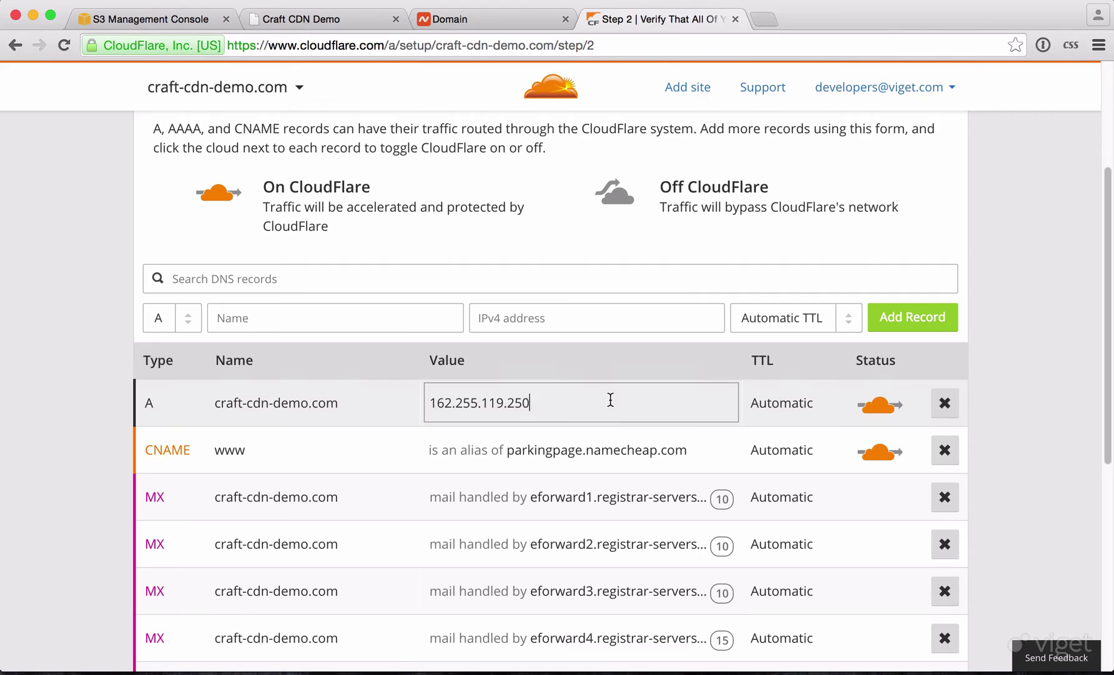
key("super+a")
key("super+c")
key("super+t")
key("super+v")
key("Return")
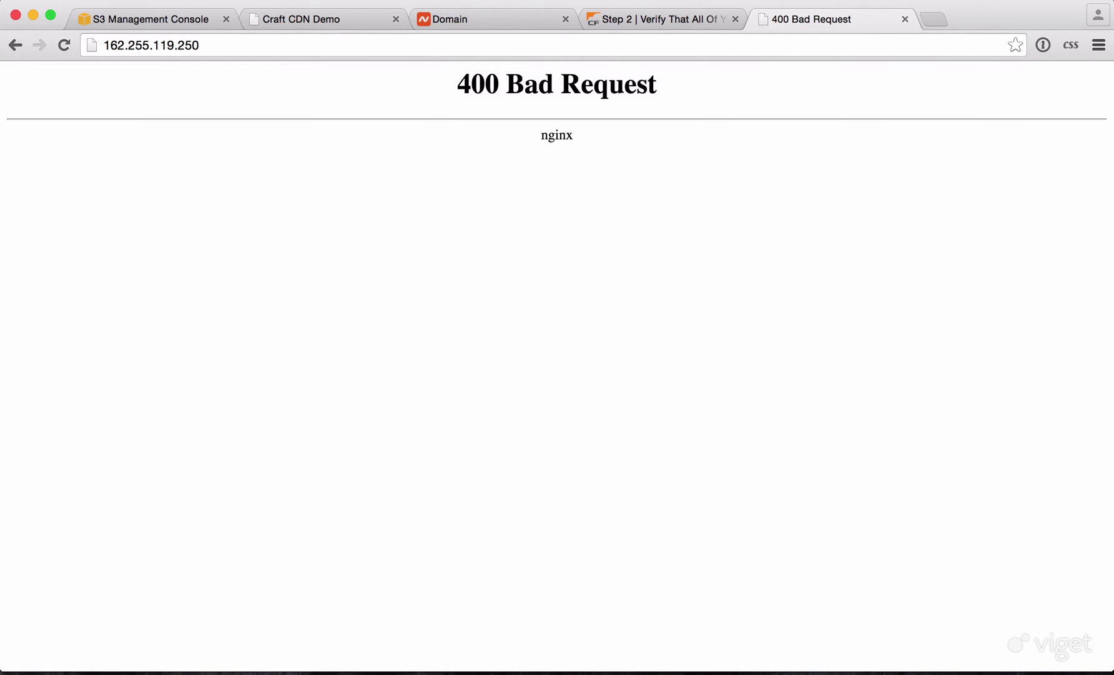
key("super+w")
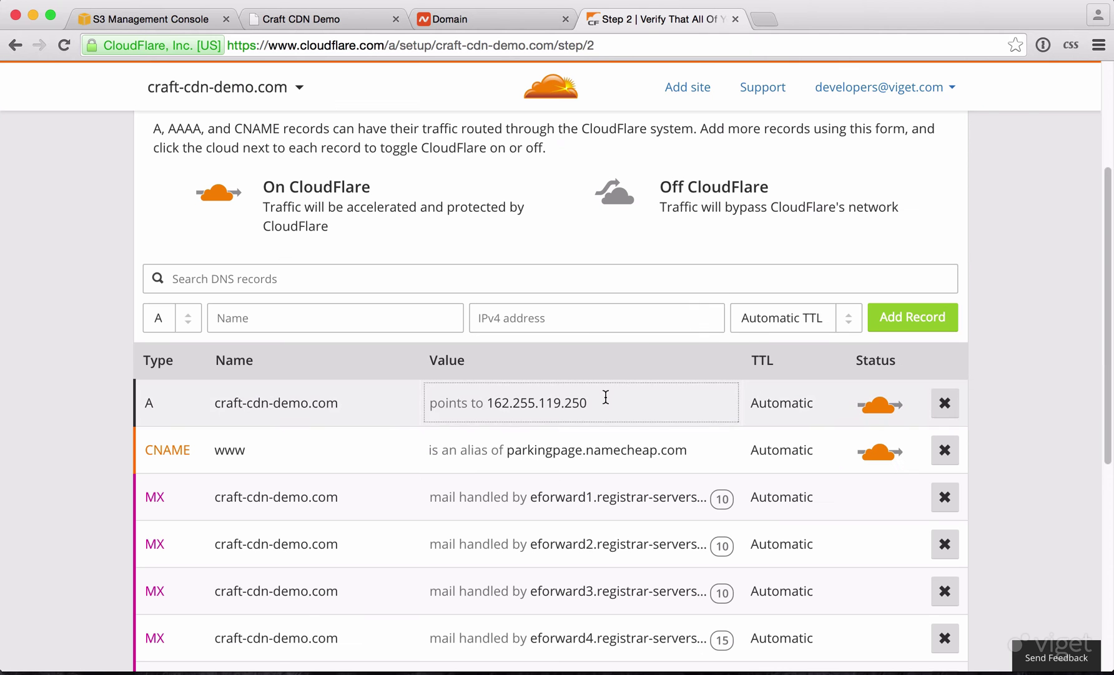
- Change the A record value to the Craft server's IP, 159.203.88.82
scroll(601, 397, "down", 1)
left_click(598, 360)
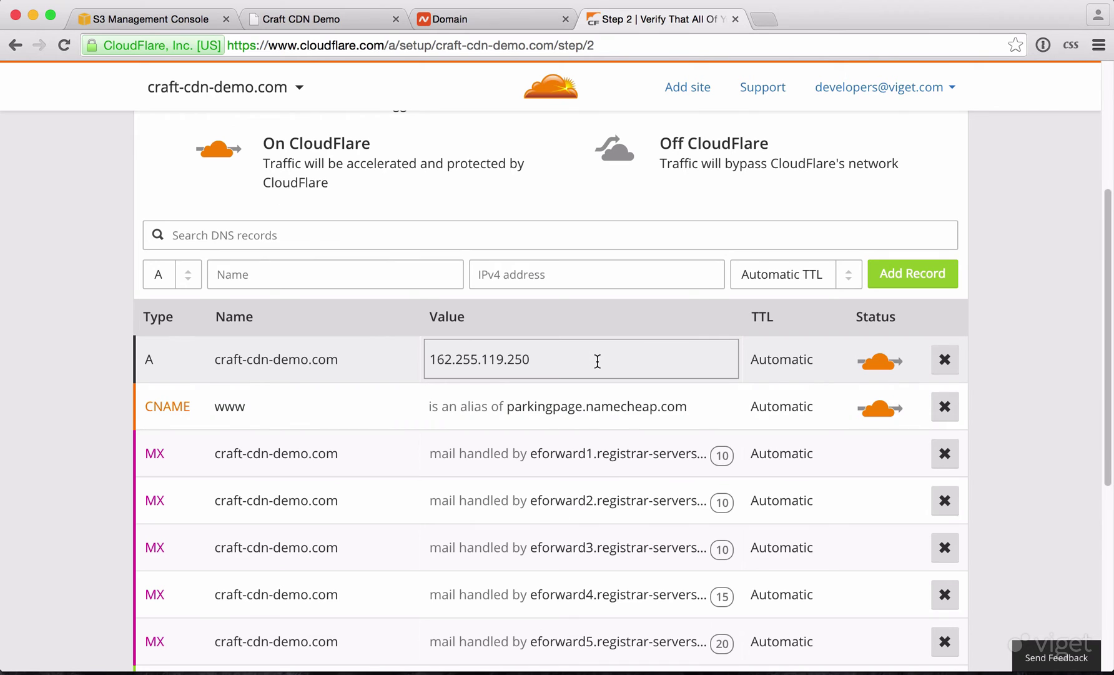
key("super+2")
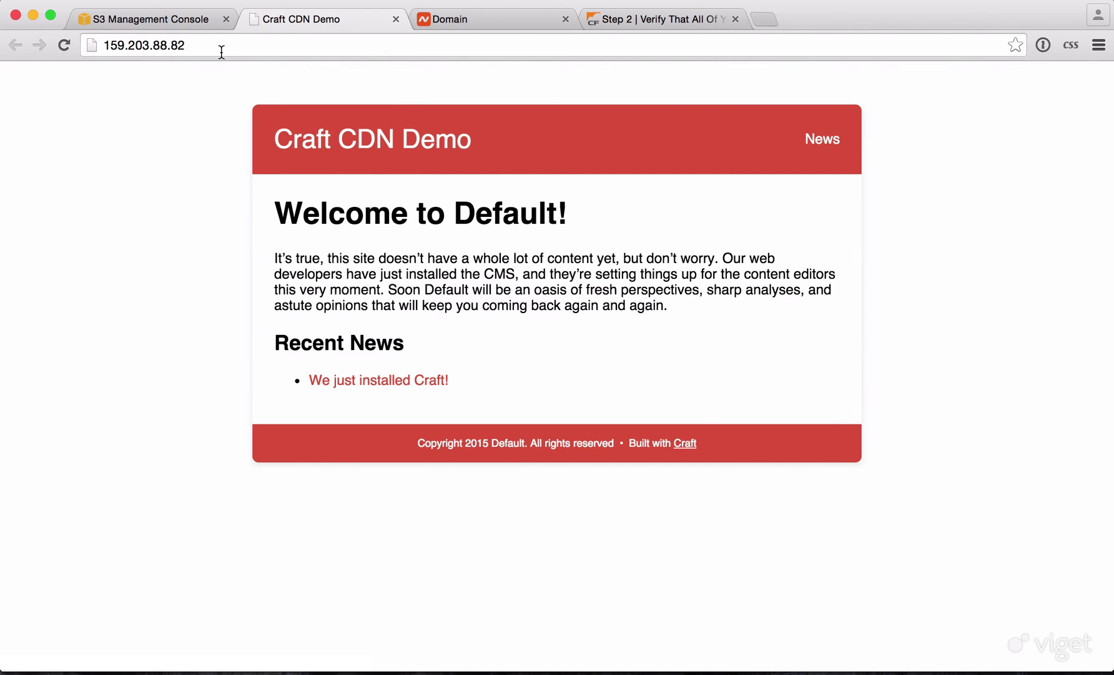
left_click(298, 52)
left_click(645, 21)
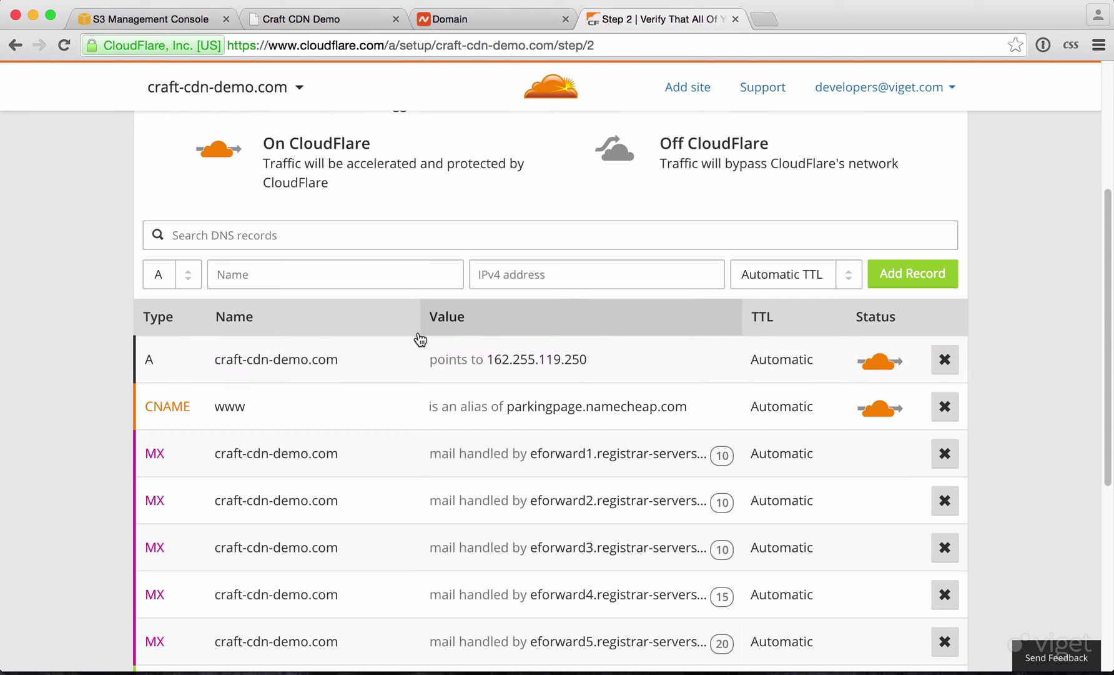
left_click(606, 360)
key("super+v")
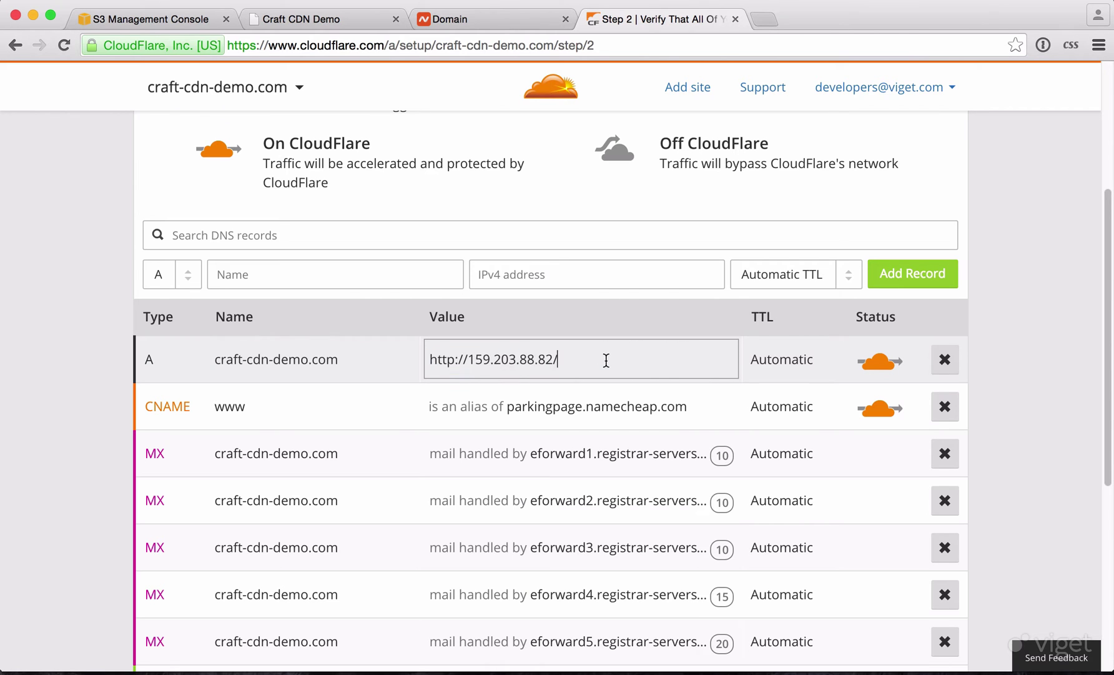
key("BackSpace")
key("super+Left")
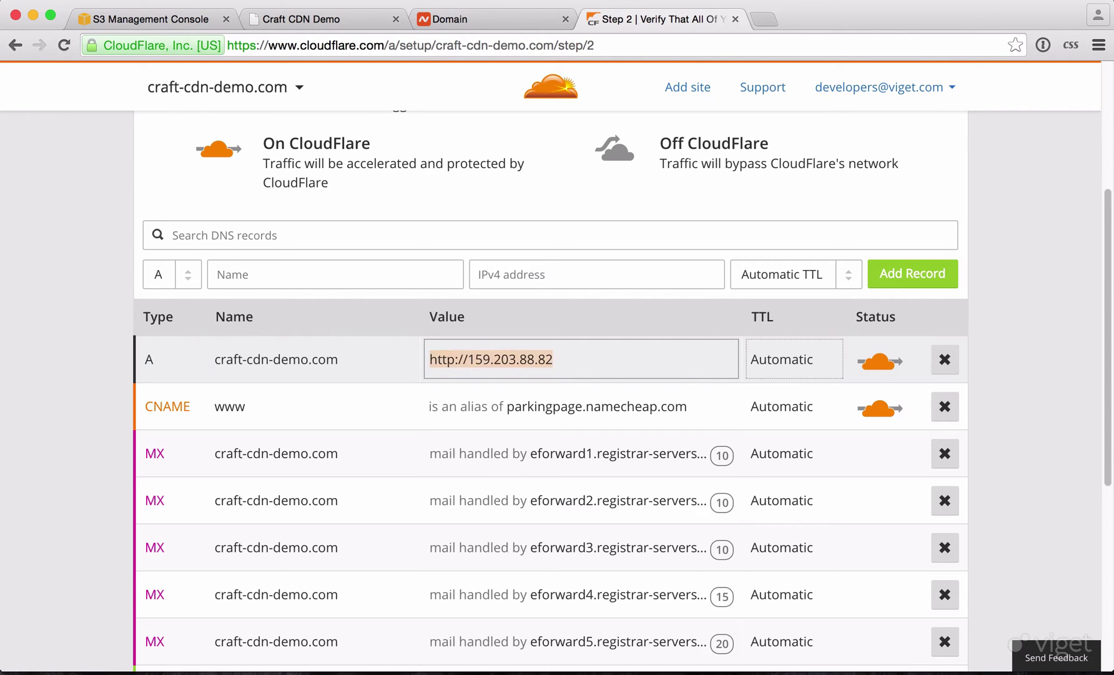
key("Delete")
key("Delete")
key("Delete")
key("Delete")
key("Delete")
key("Delete")
key("Delete")
key("Return")
- Point the www CNAME at craft-cdn-demo.com and continue to the plan step
scroll(1055, 383, "down", 5)
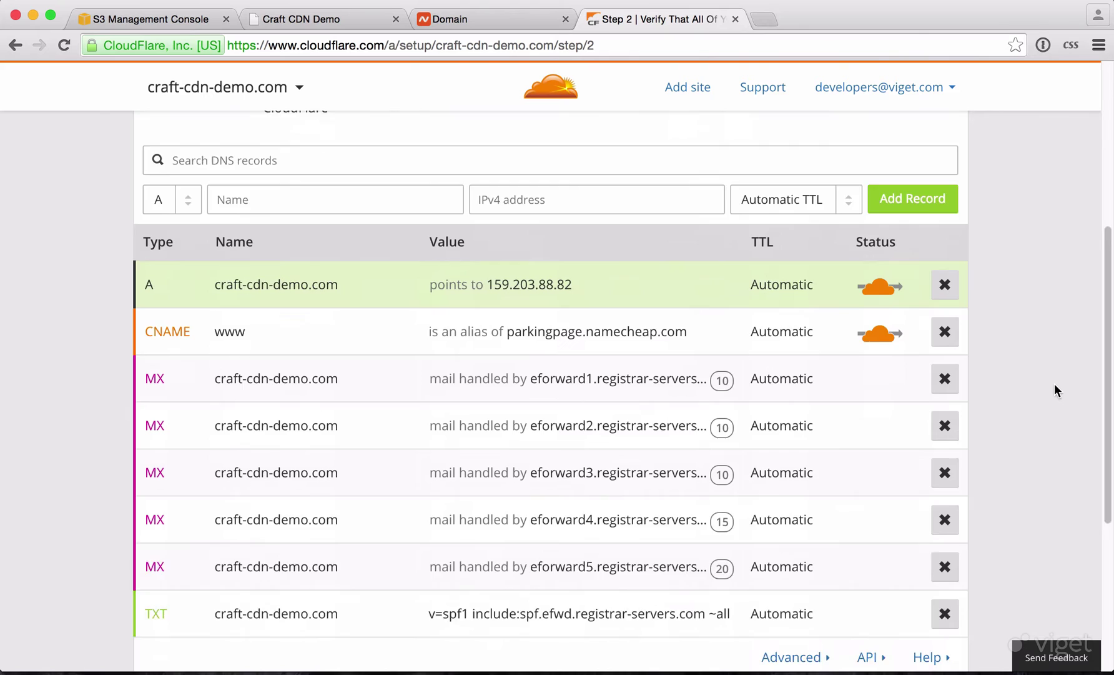
scroll(816, 436, "up", 3)
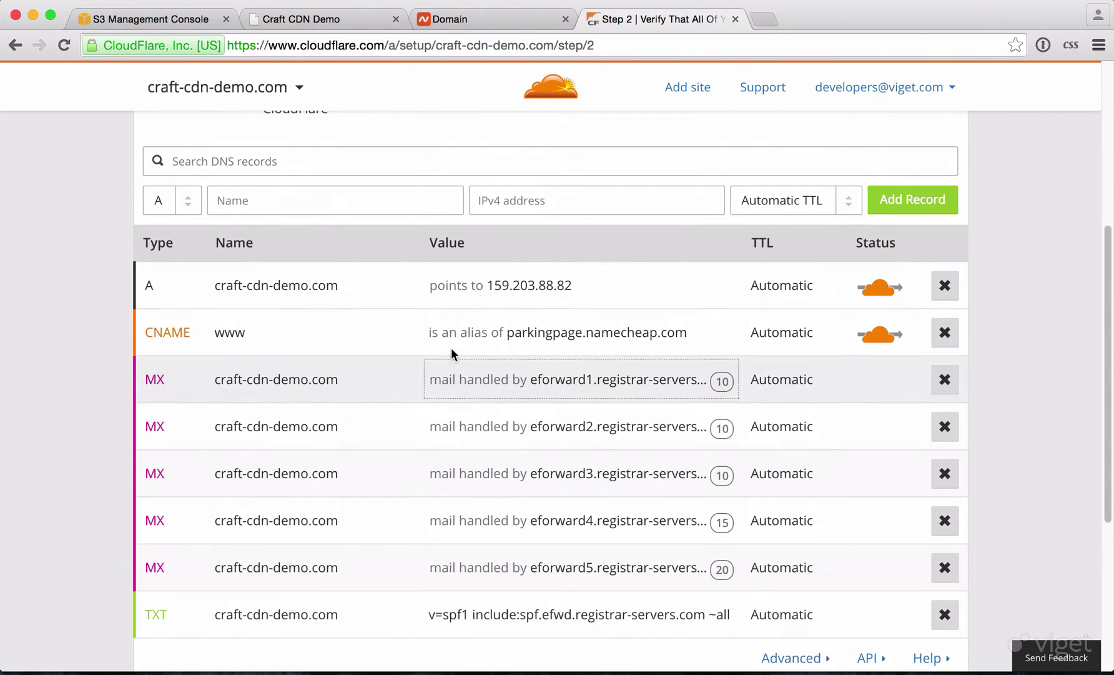
left_click(487, 333)
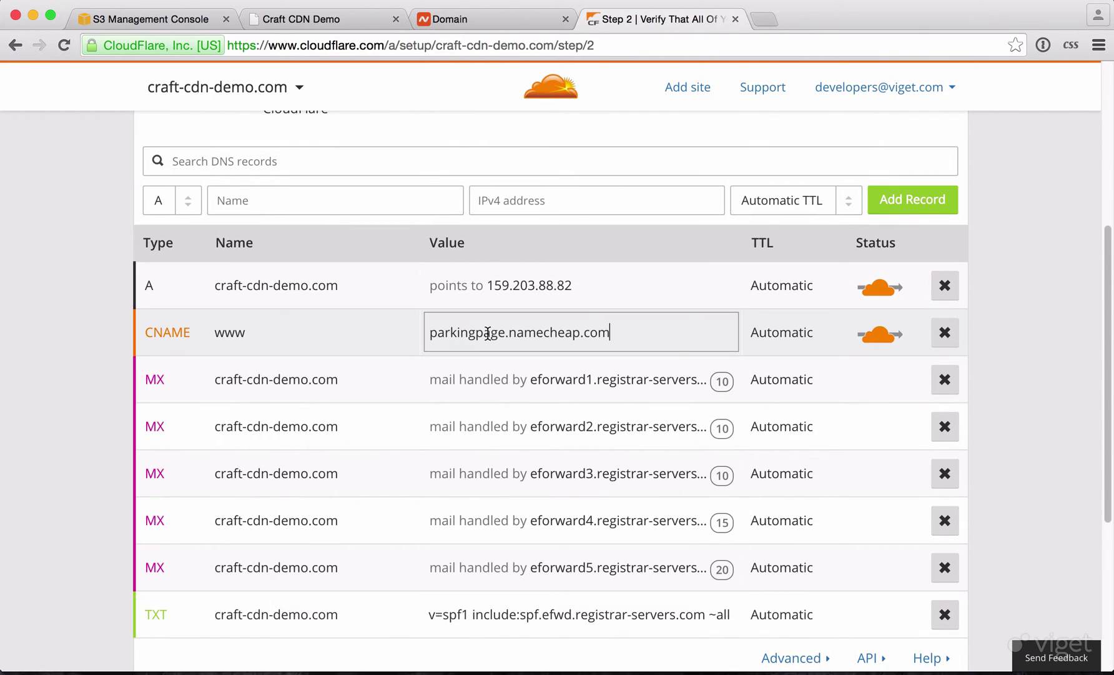
key("super+a")
type("c")
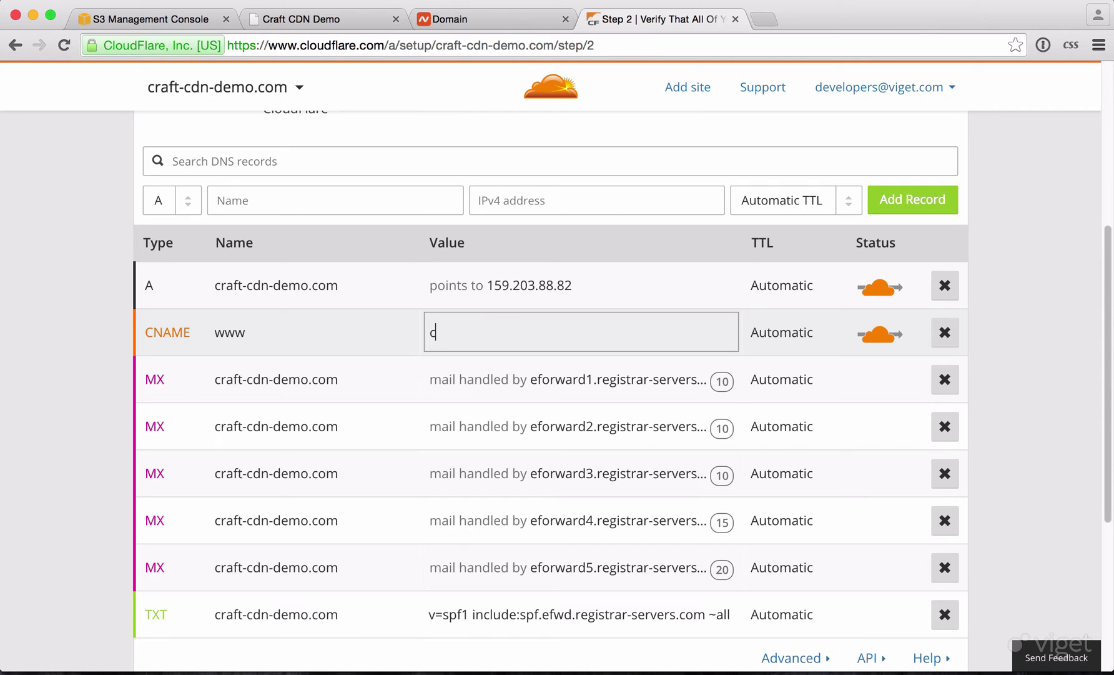
type("raft-cdn-demo")
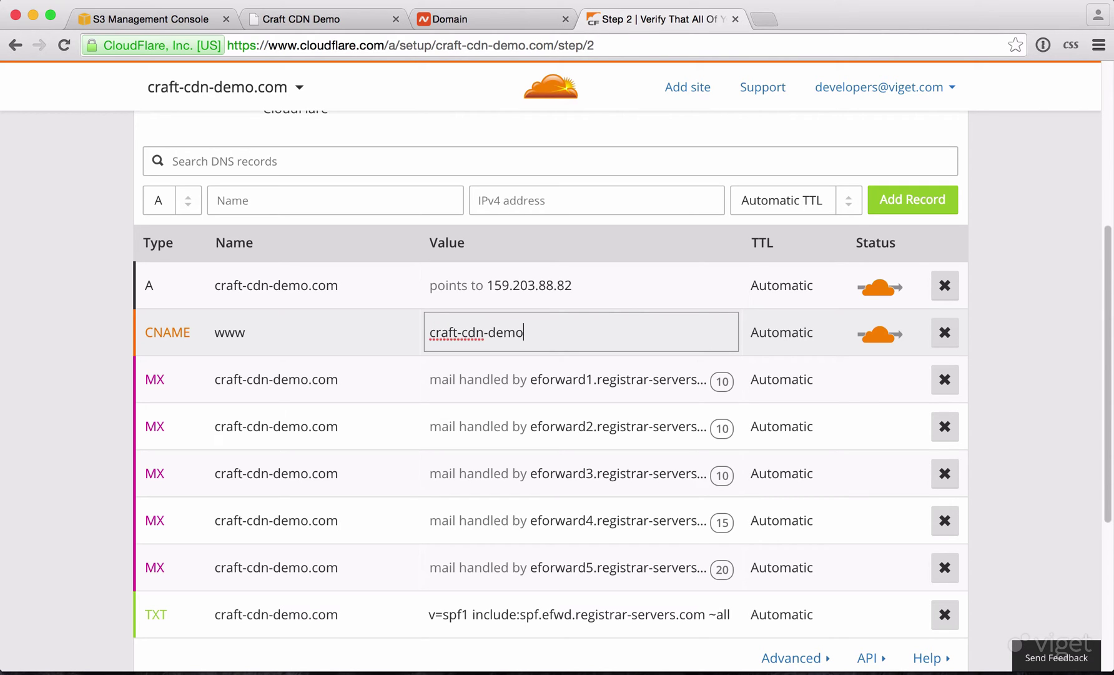
type(".com.")
key("Return")
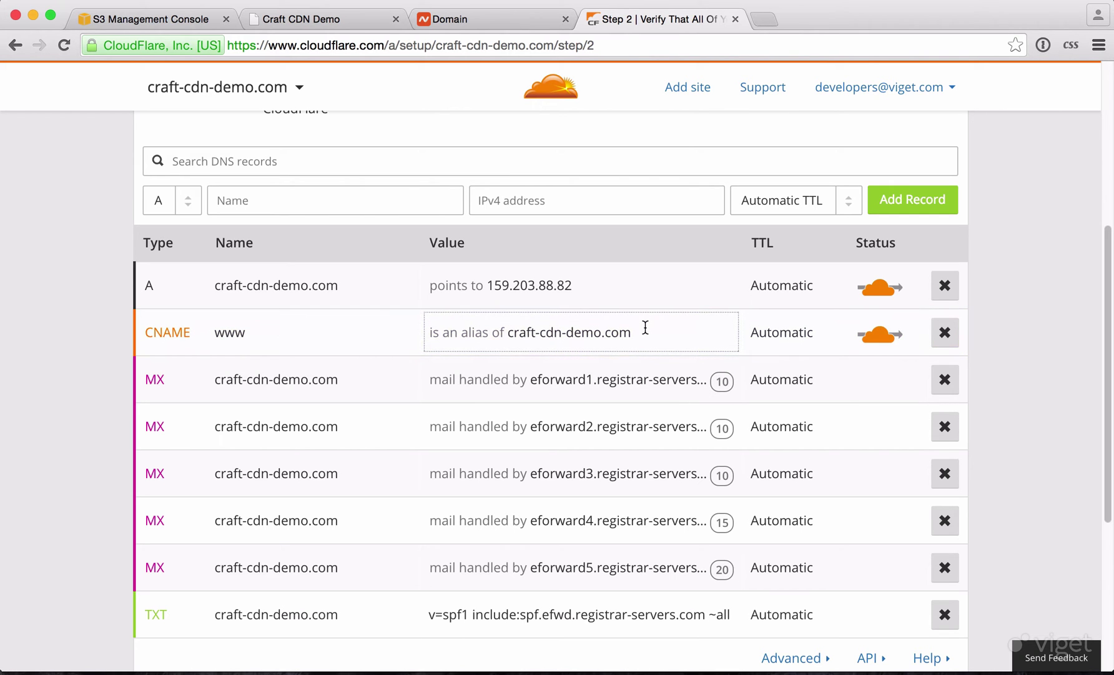
scroll(1008, 308, "up", 5)
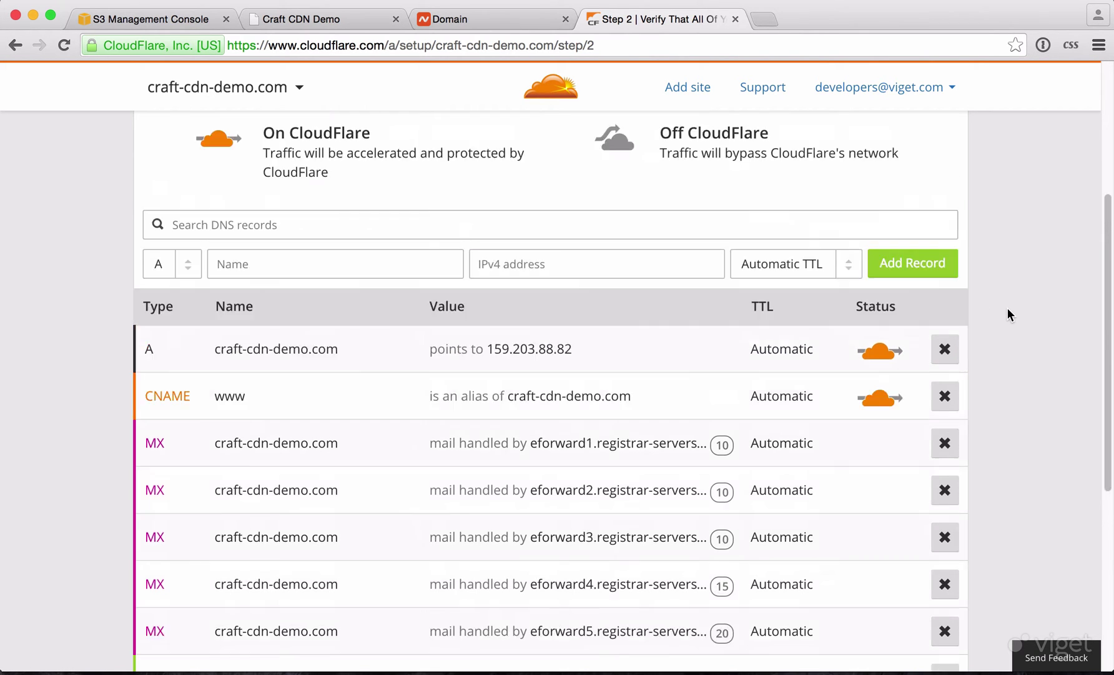
scroll(1007, 308, "down", 10)
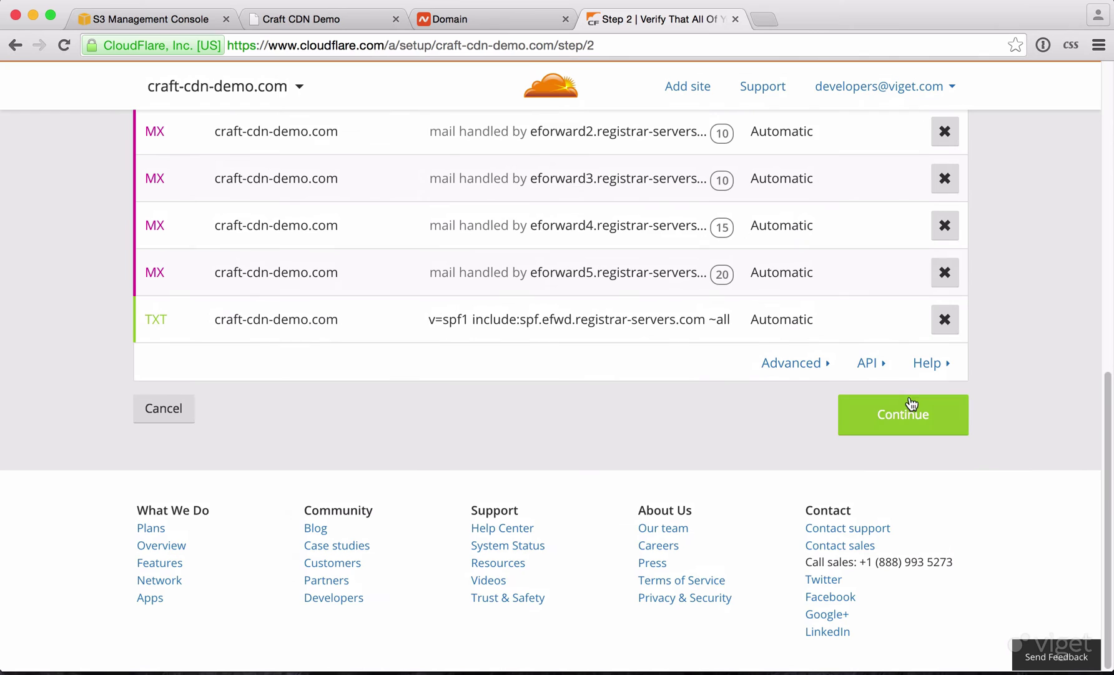
left_click(899, 412)
- Select the Free plan and review the detailed pricing plans comparison before closing it
scroll(1000, 369, "down", 8)
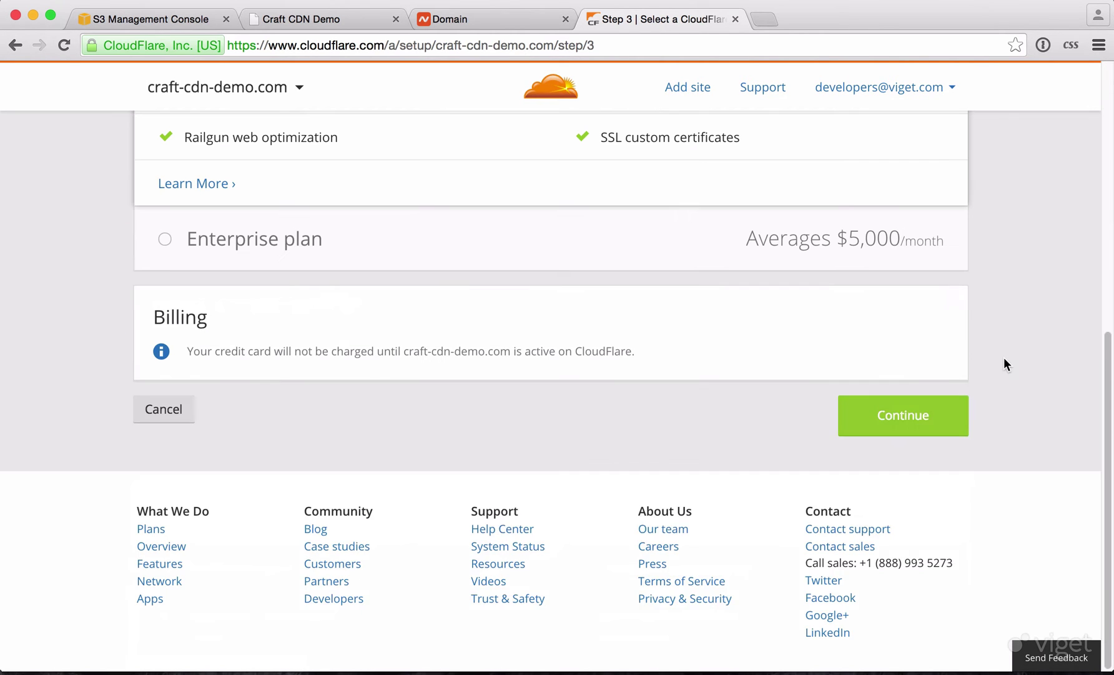
scroll(515, 385, "up", 3)
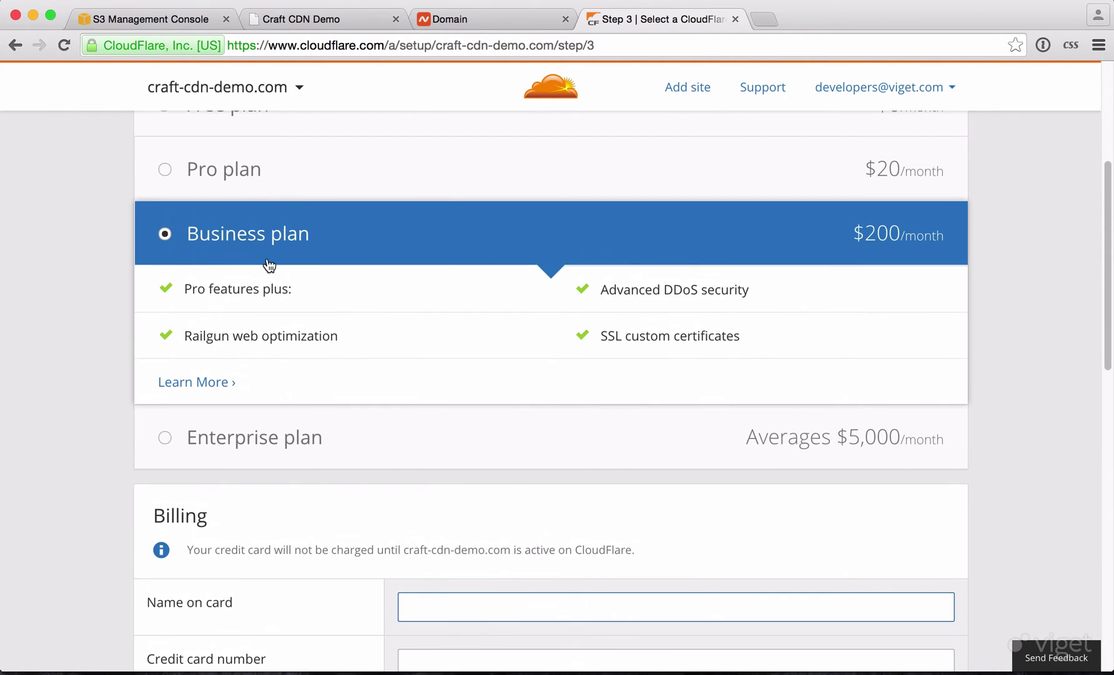
scroll(259, 263, "up", 5)
left_click(209, 373)
scroll(215, 374, "down", 5)
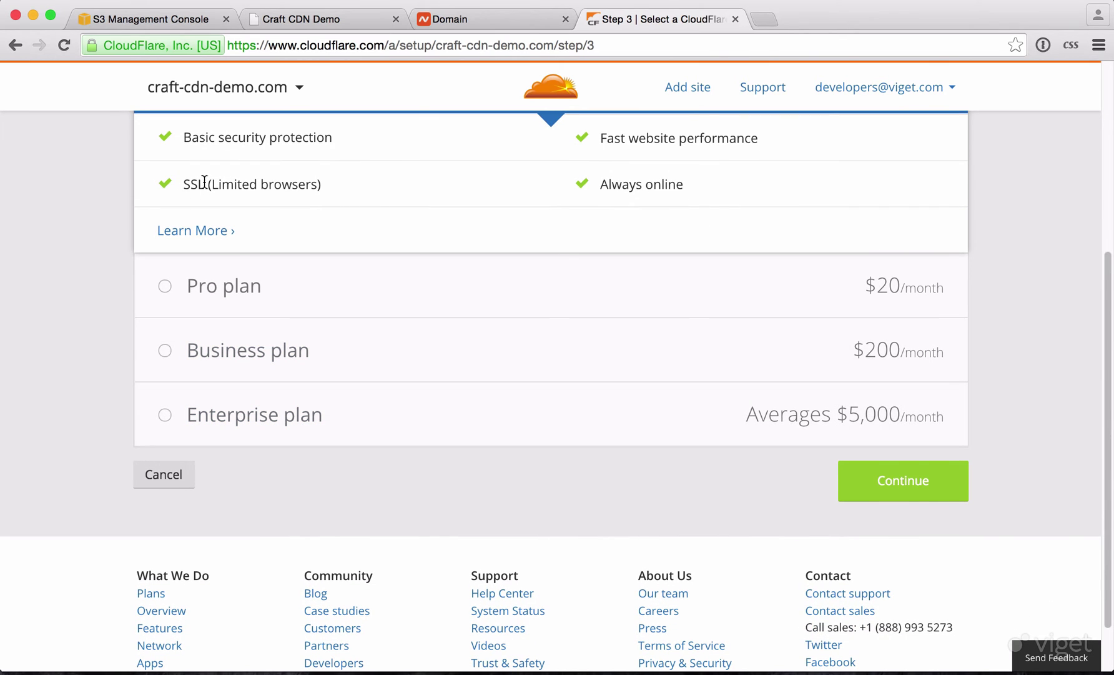
left_click_drag(183, 184, 321, 182)
left_click(323, 183)
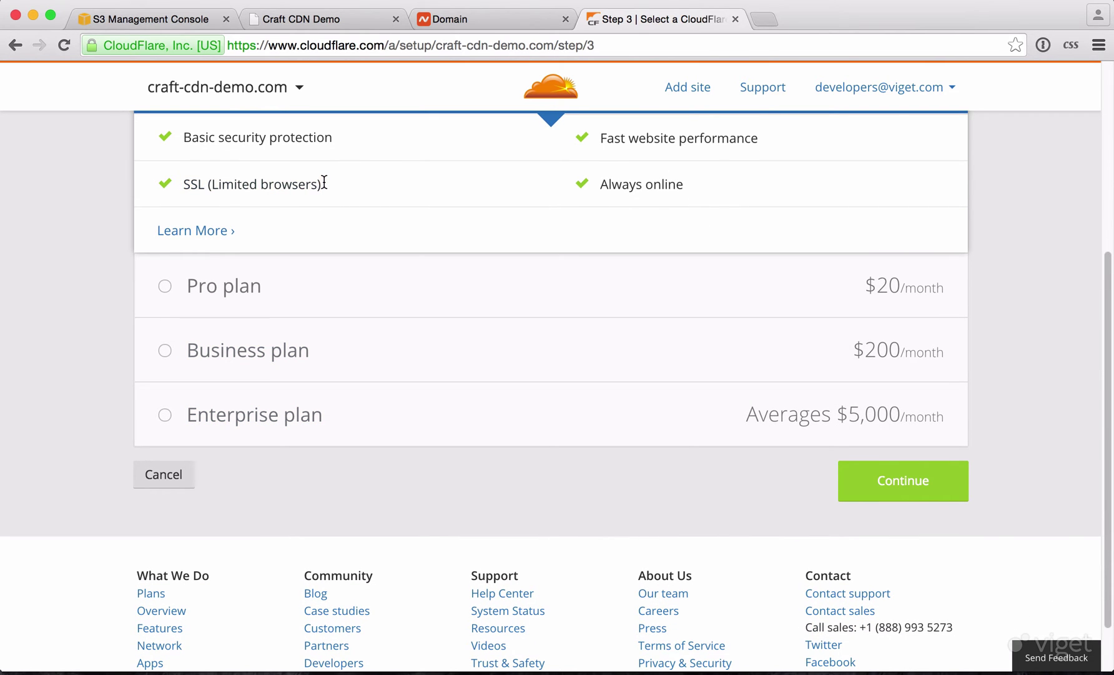
left_click(222, 232)
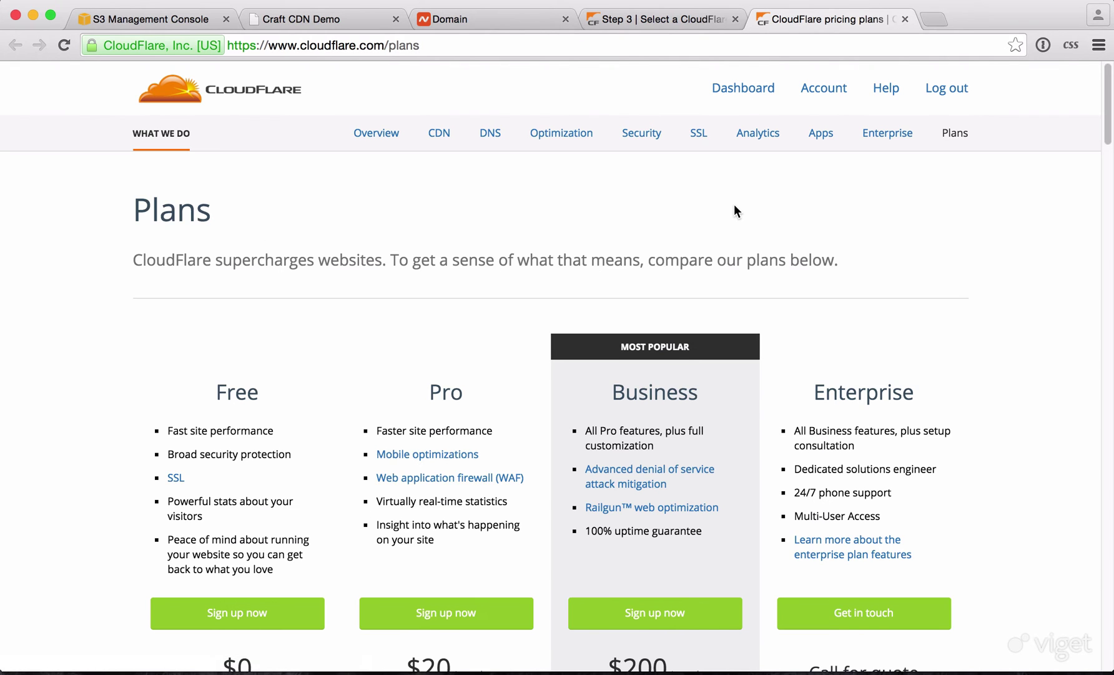
scroll(734, 203, "down", 3)
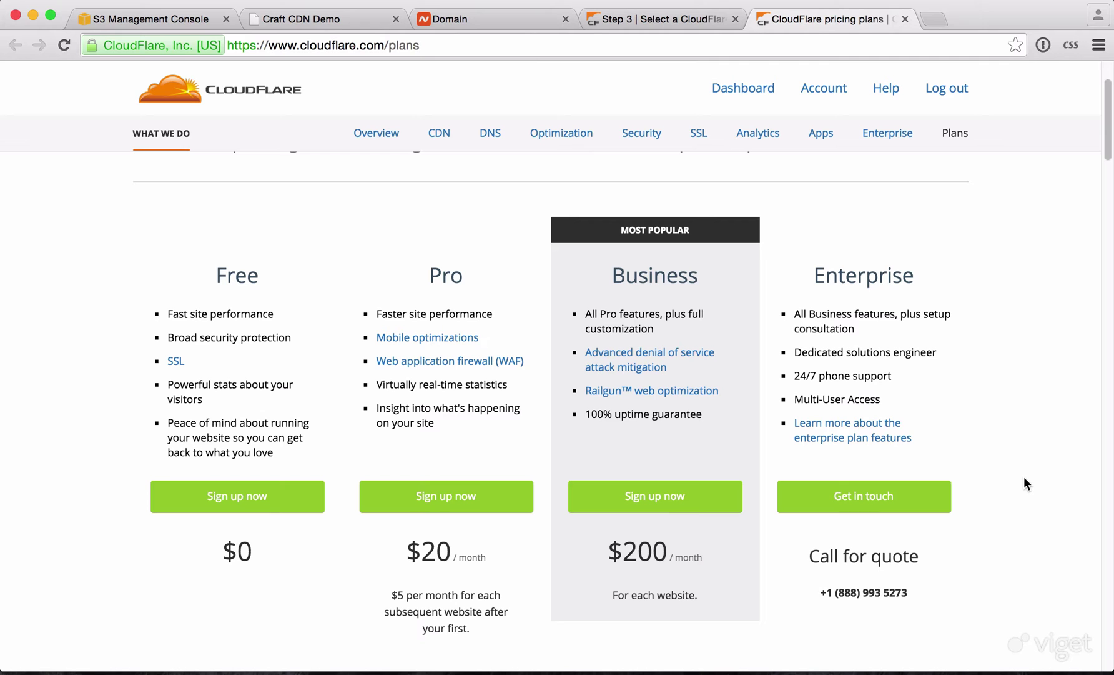
key("super+w")
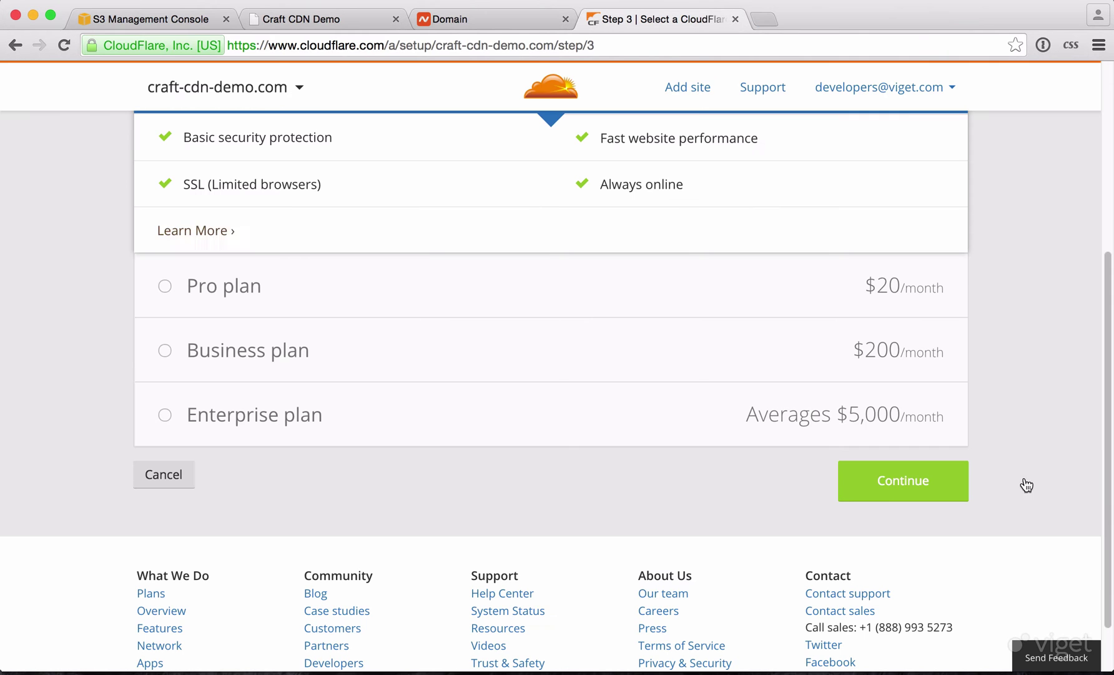
- Copy bella.ns.cloudflare.com and switch craft-cdn-demo.com to custom nameservers in Namecheap
left_click(902, 491)
scroll(900, 491, "down", 1)
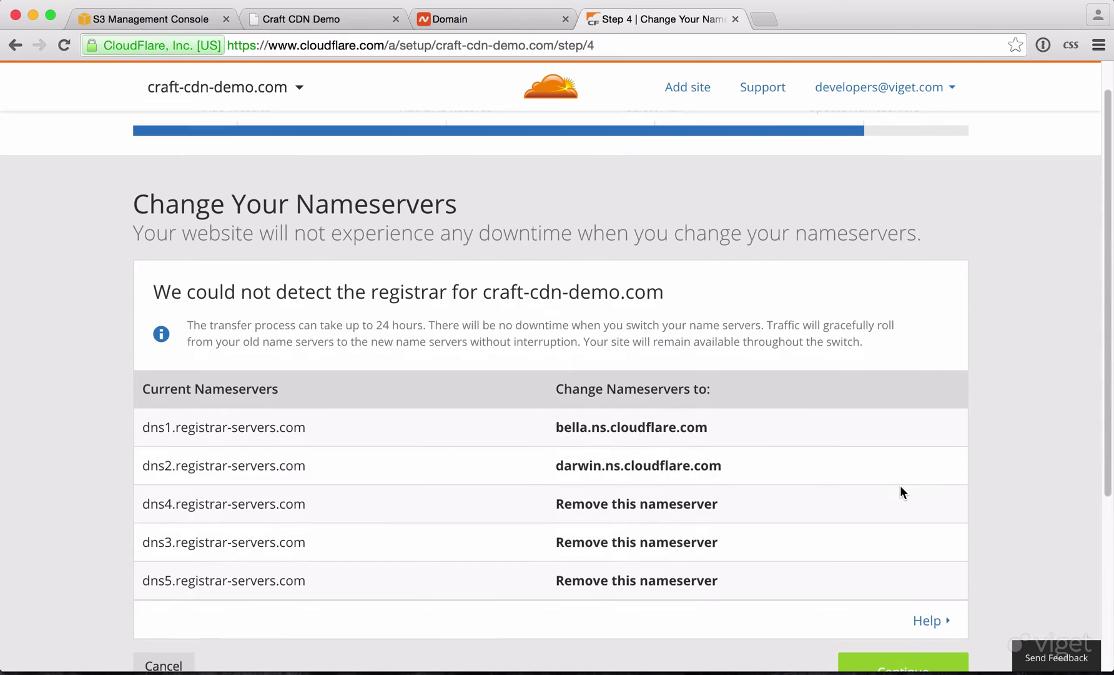
left_click_drag(726, 422, 551, 421)
key("super+c")
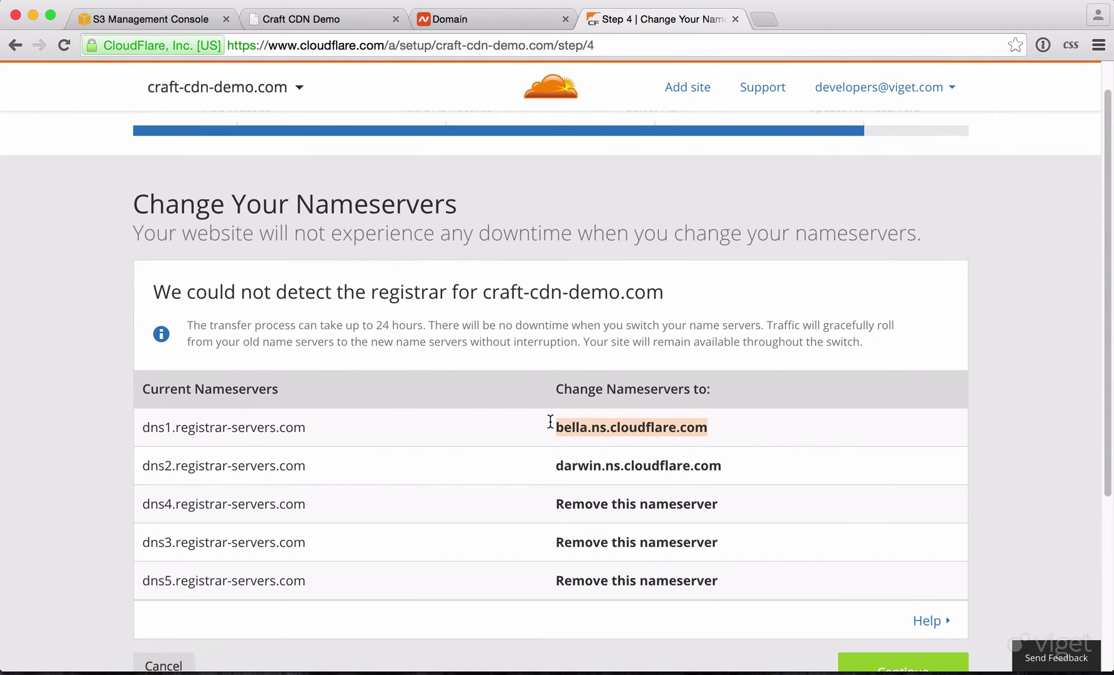
key("super+alt+Left")
scroll(665, 423, "down", 12)
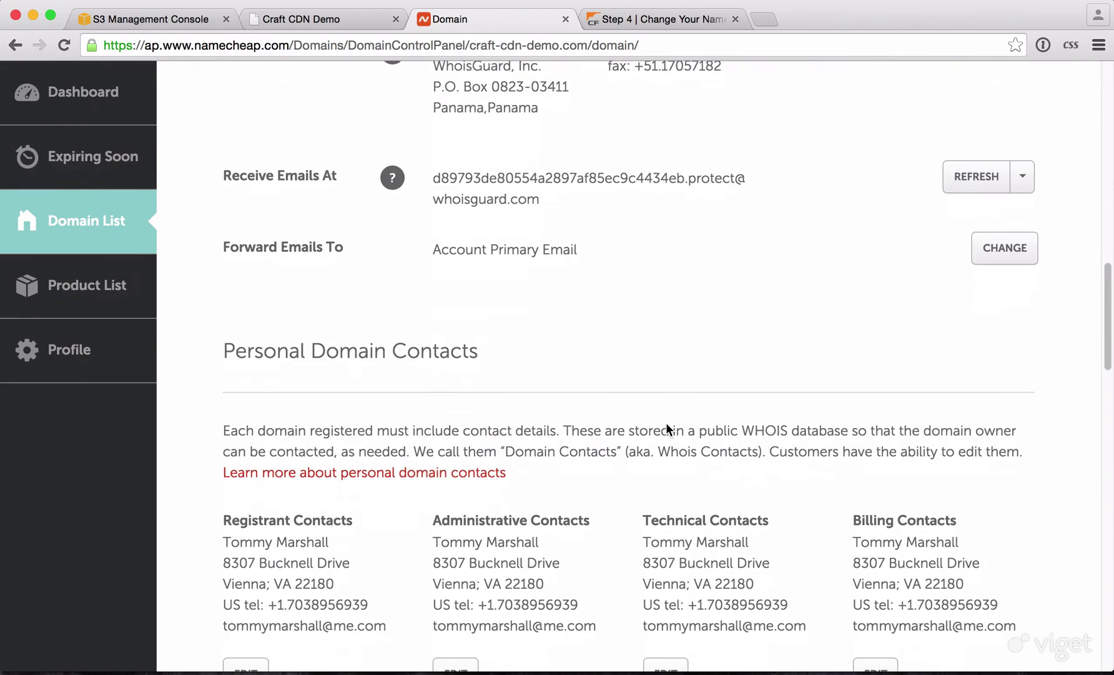
scroll(666, 422, "down", 10)
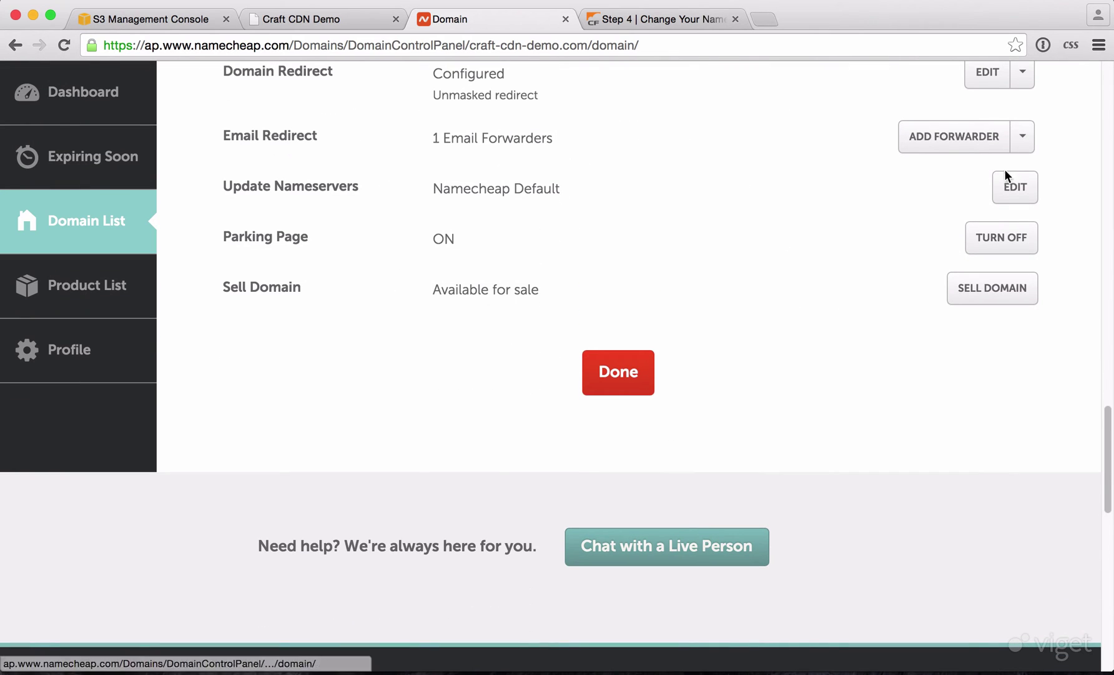
left_click(1006, 181)
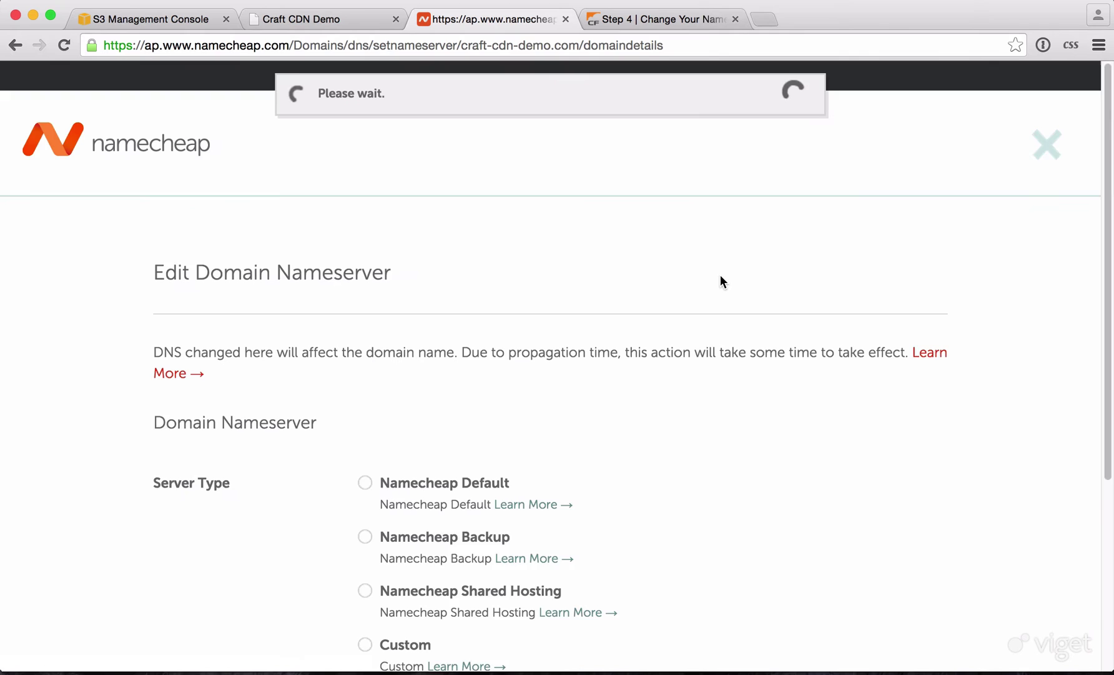
scroll(721, 275, "down", 5)
left_click(365, 363)
scroll(368, 365, "down", 3)
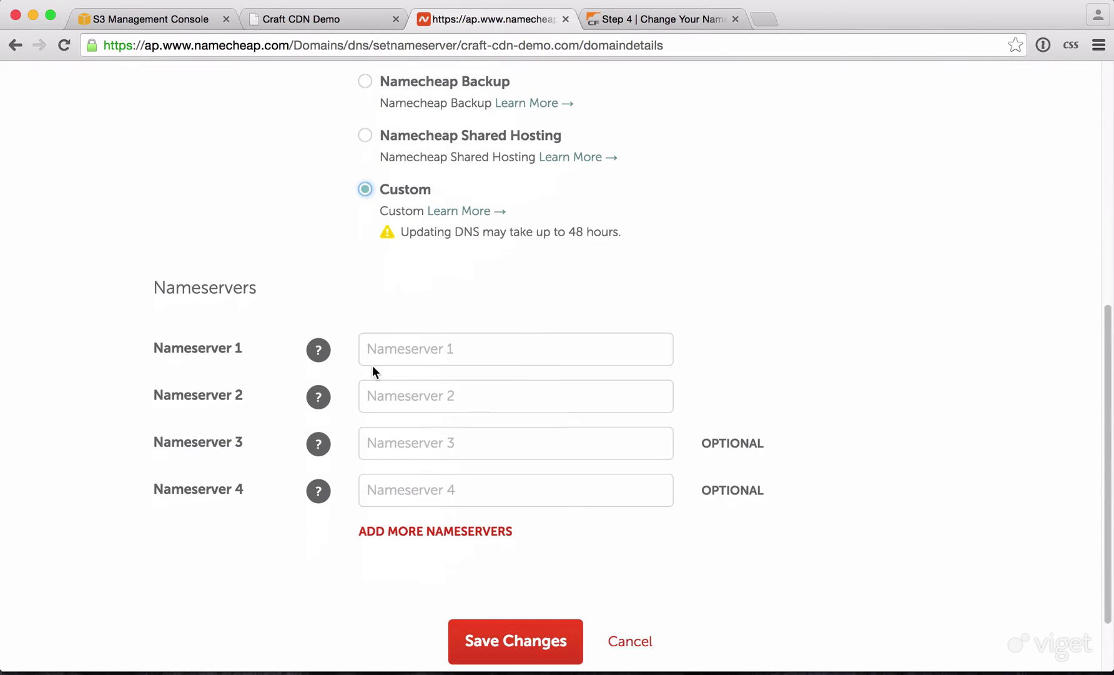
- Enter bella.ns.cloudflare.com and darwin.ns.cloudflare.com as Nameservers 1 and 2, and save
left_click(437, 347)
key("super+v")
left_click(634, 26)
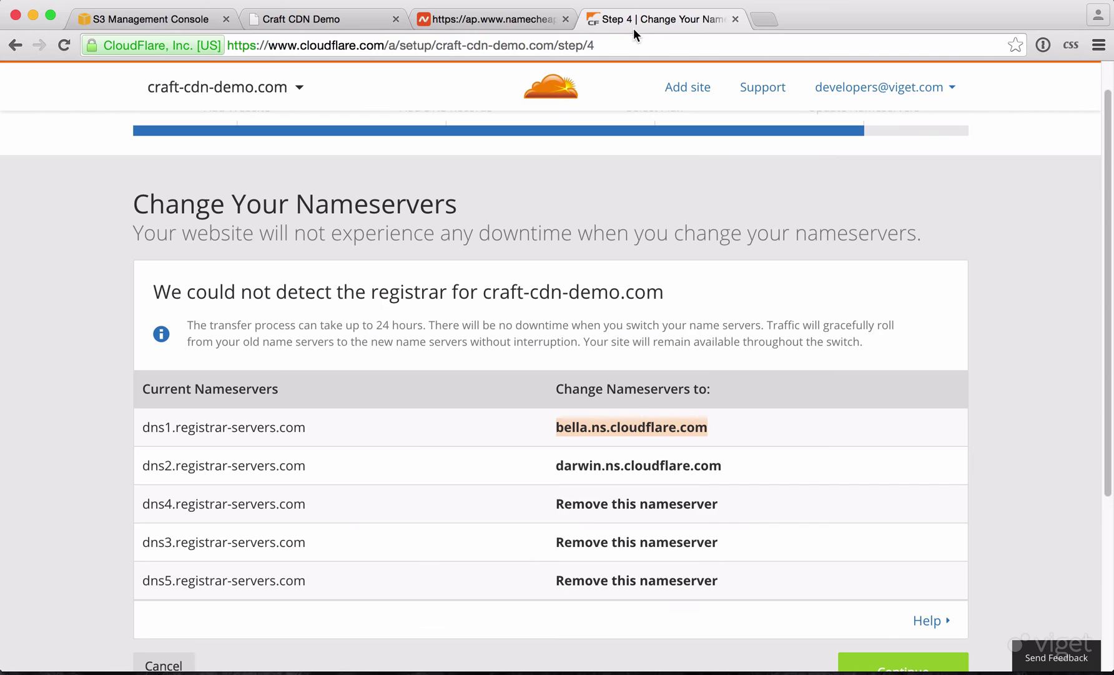
triple_click(570, 461)
key("super+c")
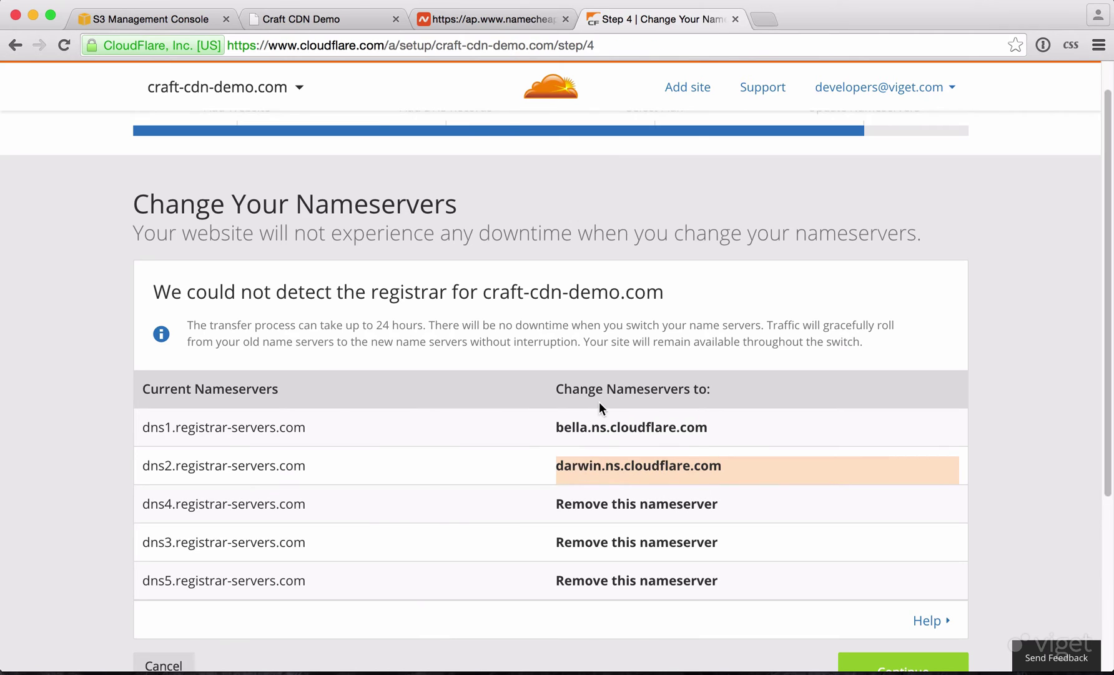
key("super+alt+Left")
left_click(562, 402)
key("super+v")
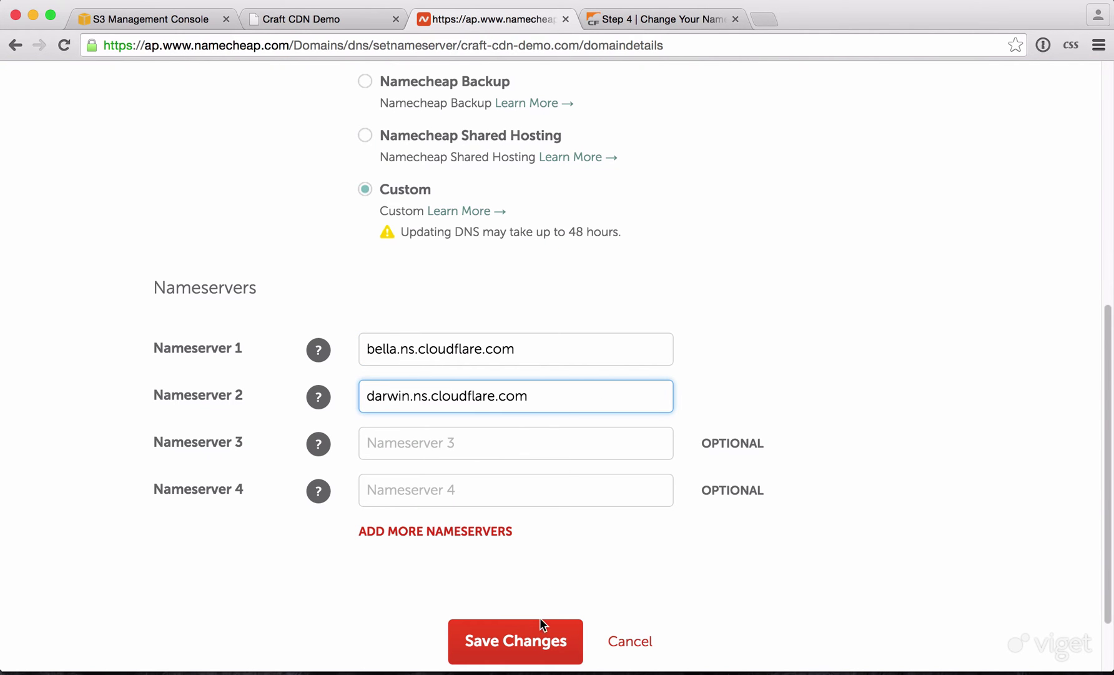
left_click(536, 644)
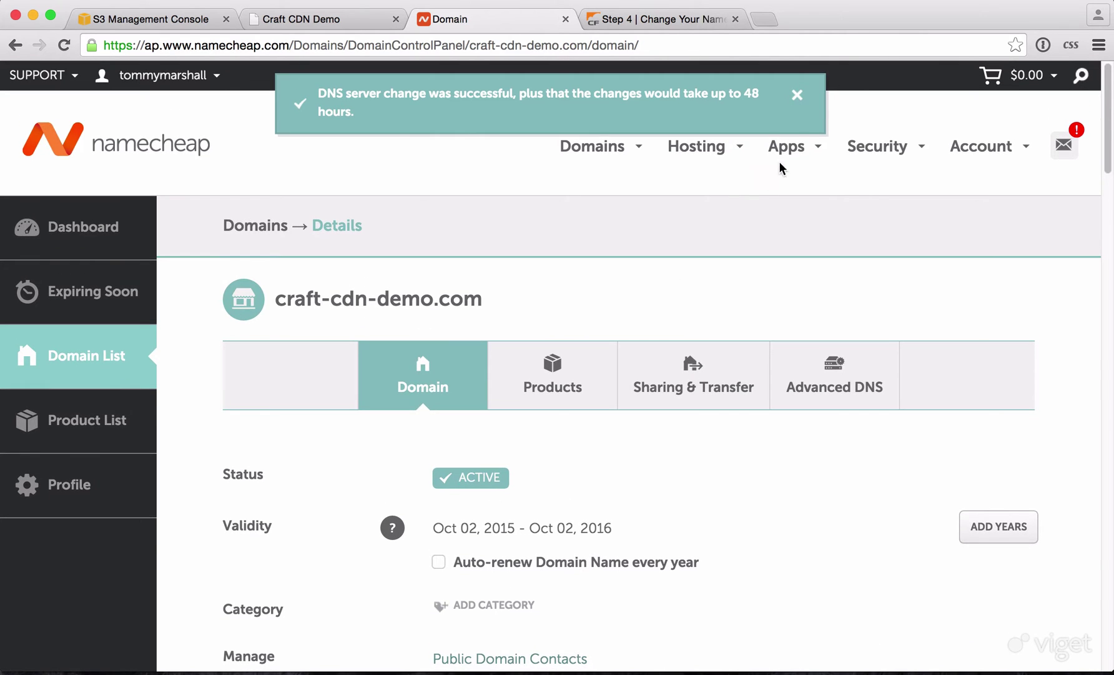
- Dismiss the success banner and load craft-cdn-demo.com in a new tab
left_click(797, 95)
scroll(677, 286, "down", 1)
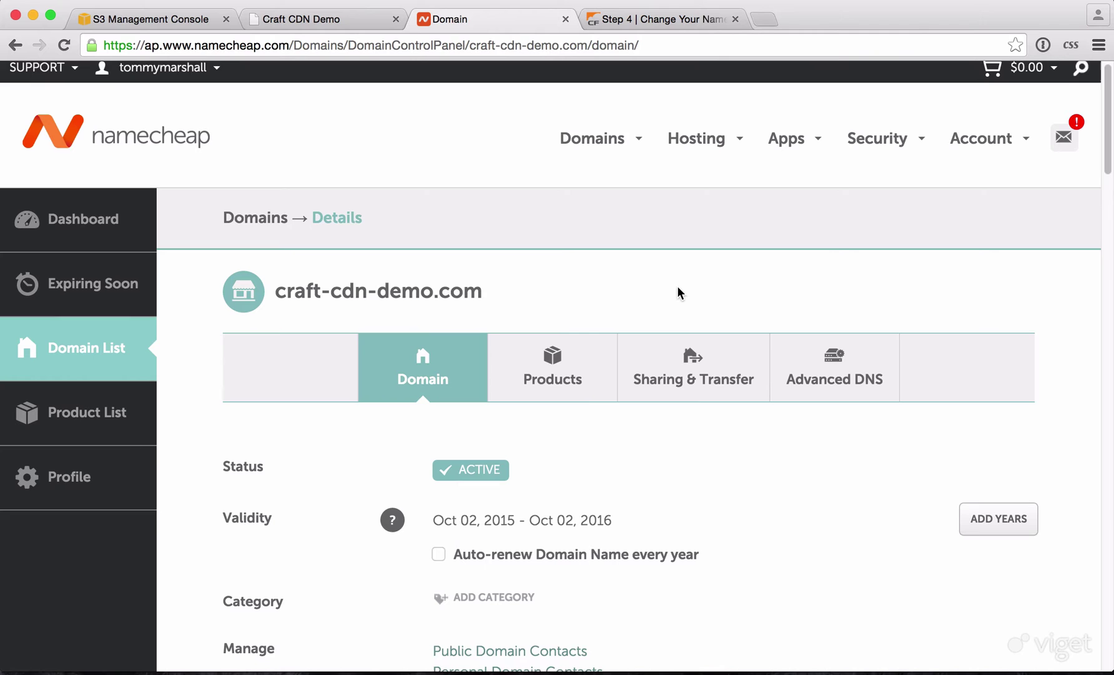
key("super+t")
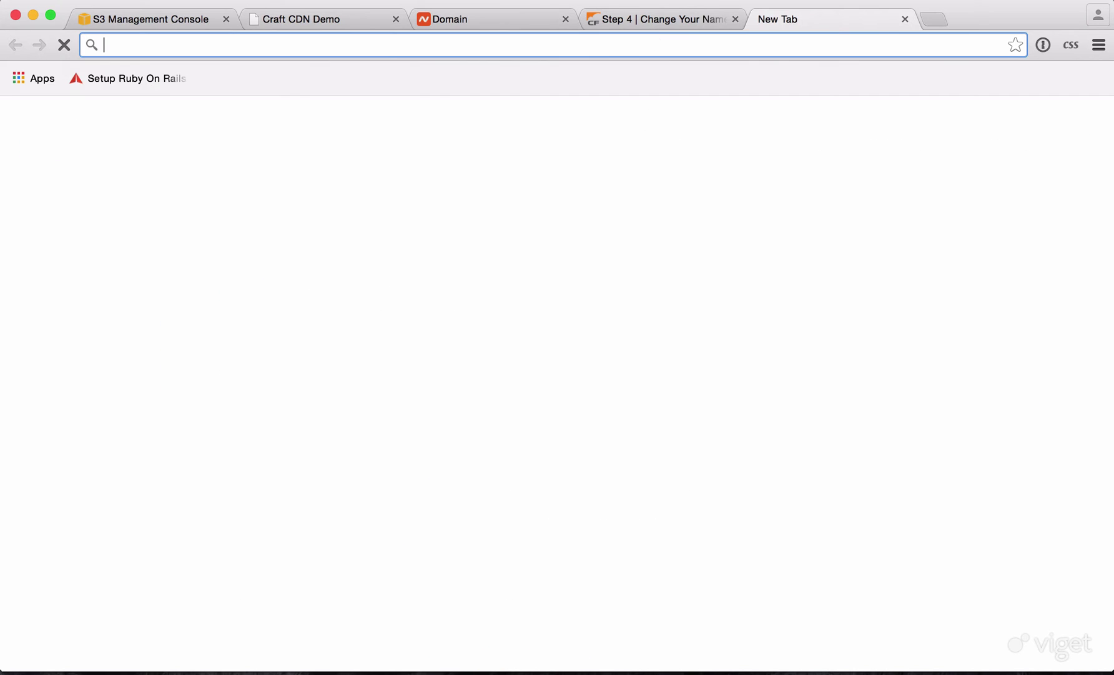
type("c")
type("craf")
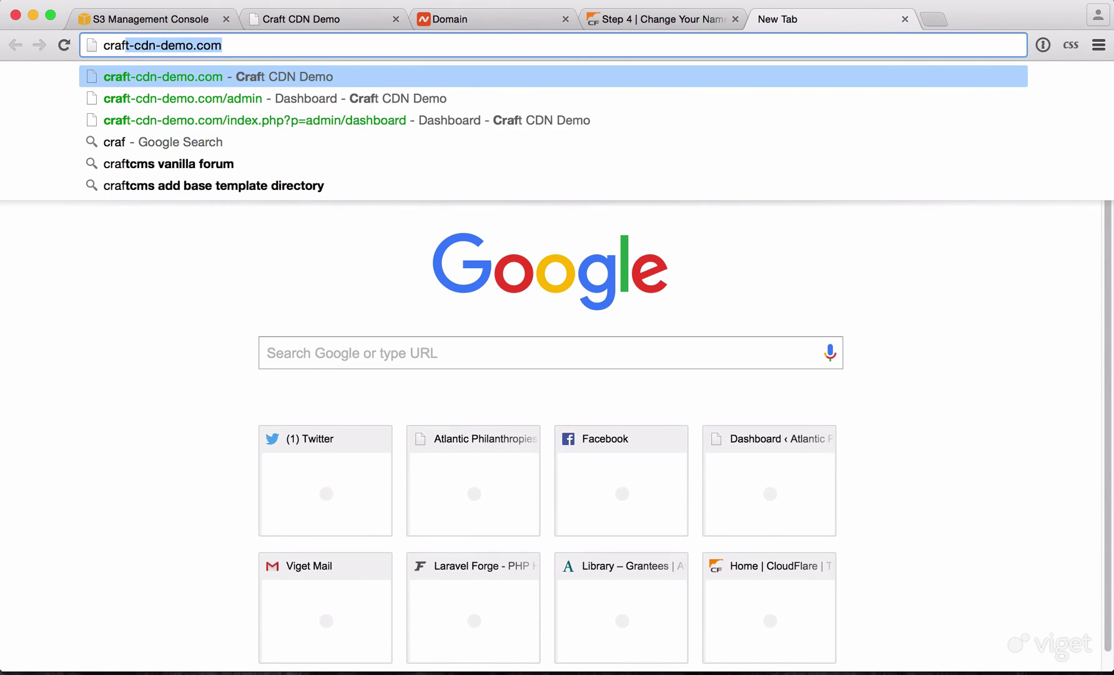
type("t-c")
key("Return")
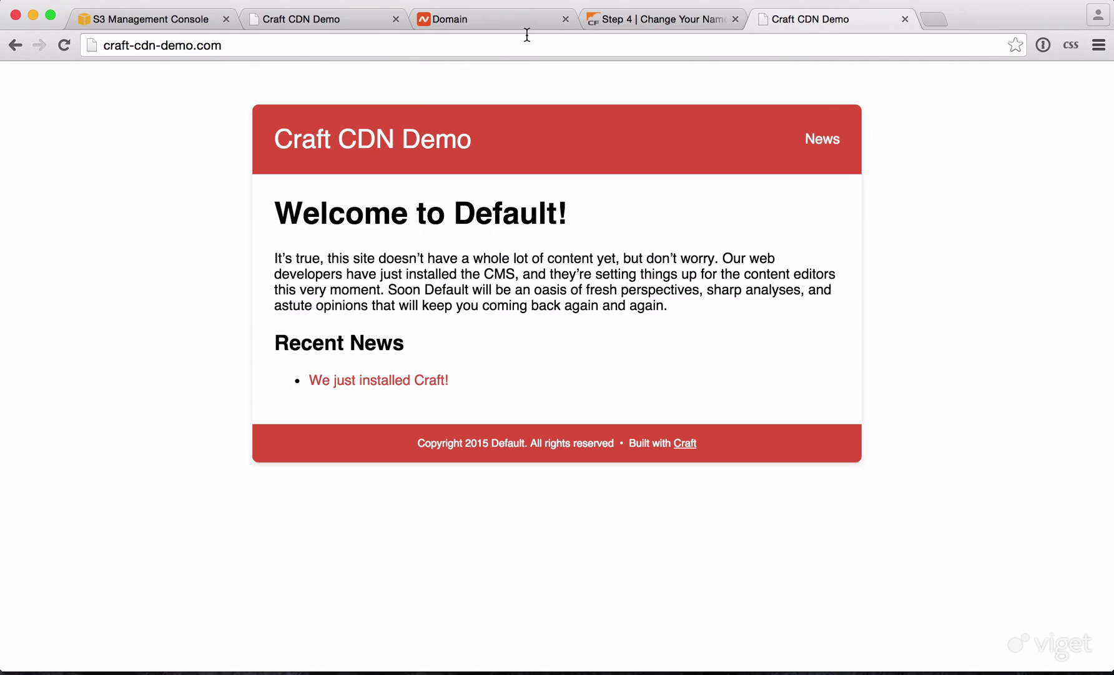
- In the S3 console, create bucket files.craft-cdn-demo.com with Oregon as its region
left_click(193, 20)
left_click(95, 372)
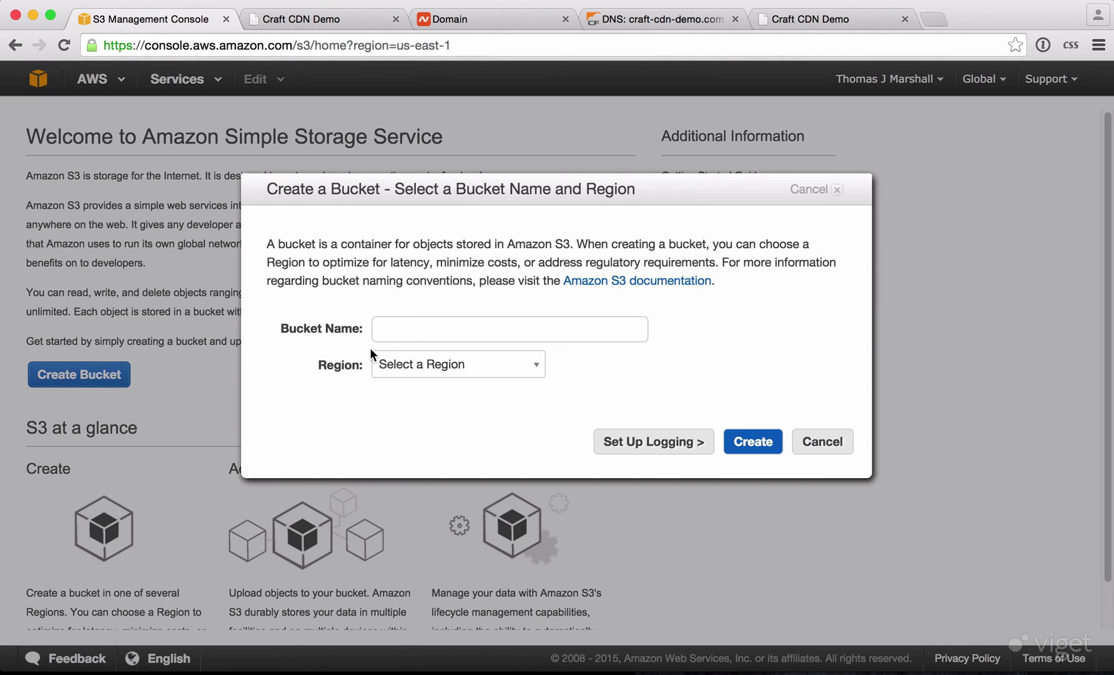
left_click(406, 328)
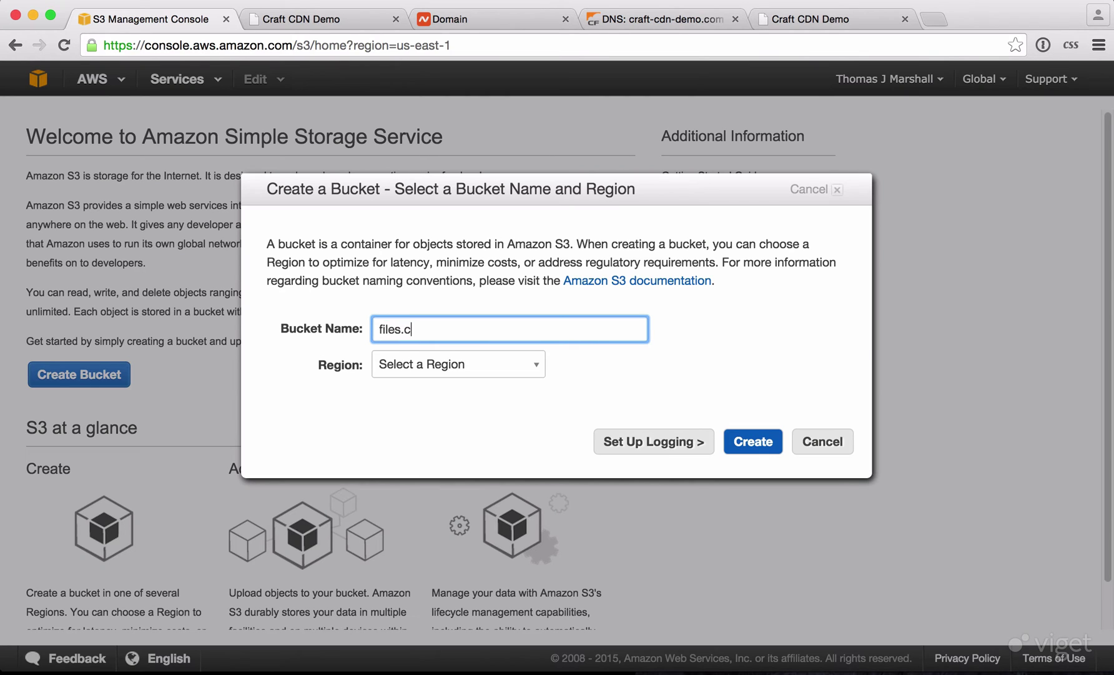
type("files.craft-cdn-demo.com")
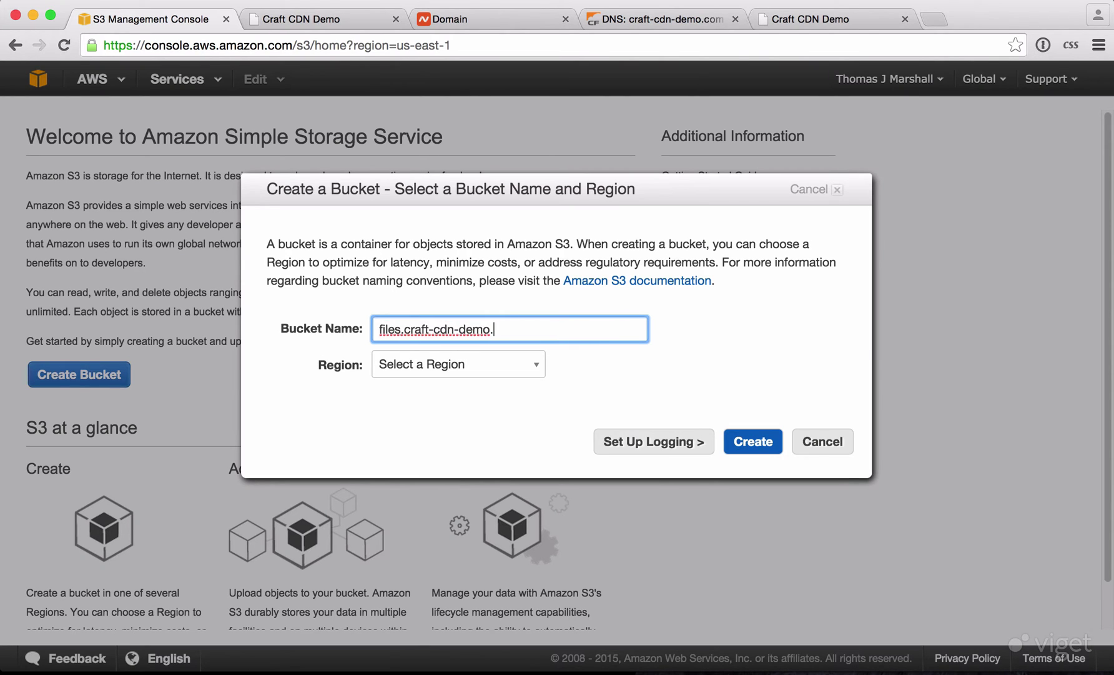
left_click(532, 373)
left_click(459, 402)
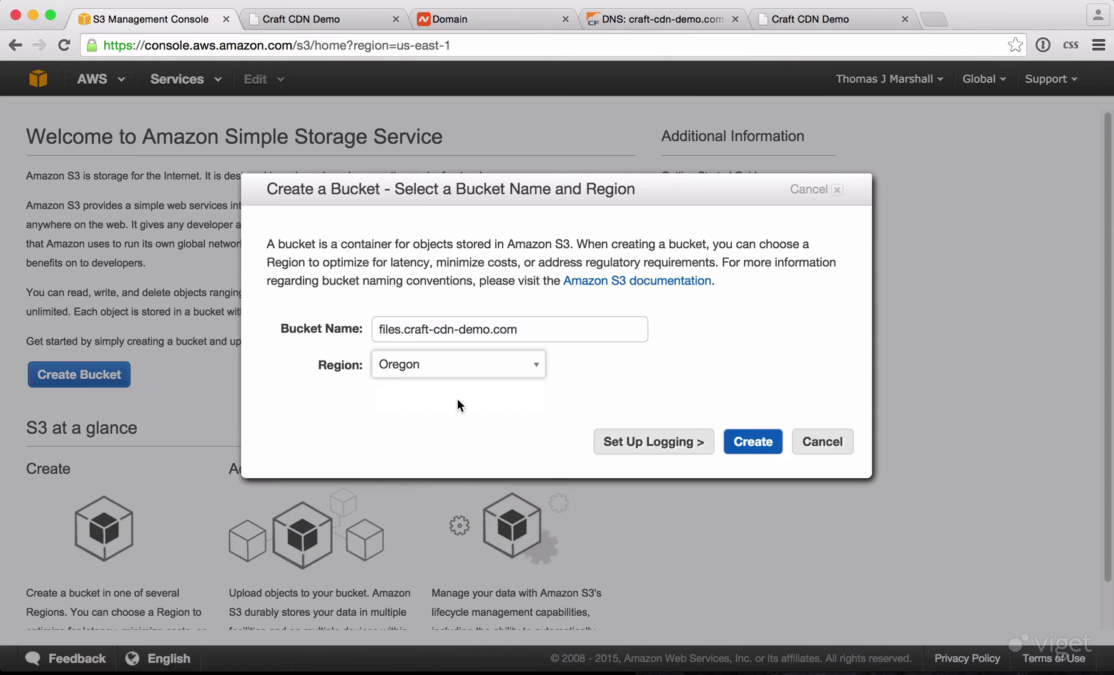
left_click(750, 442)
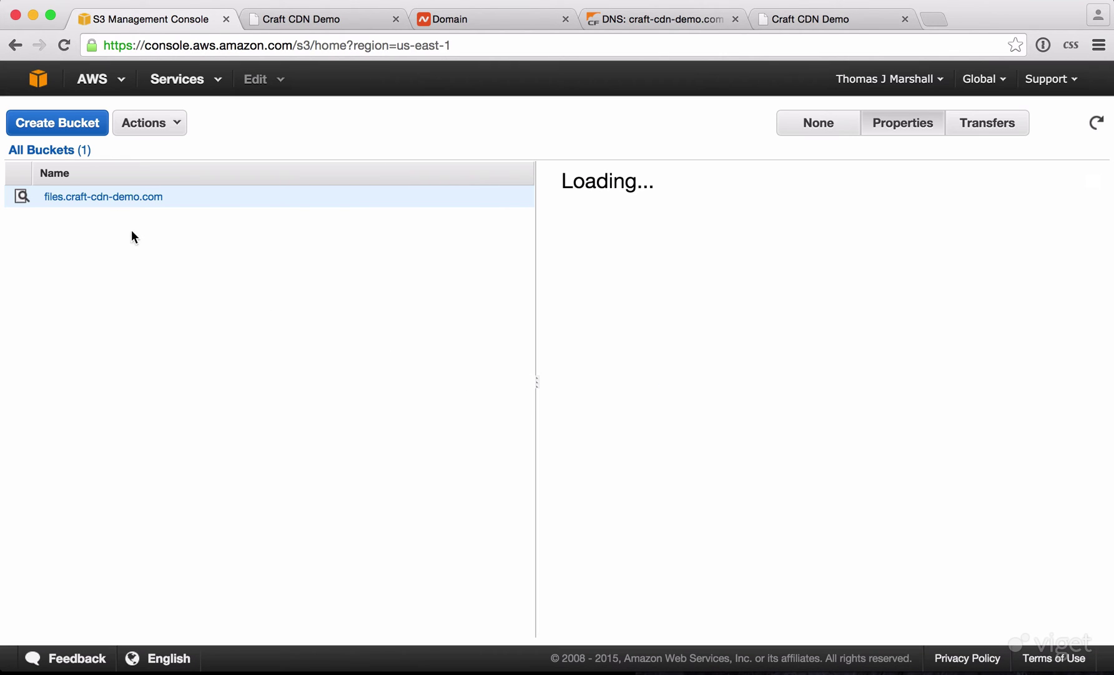
- Open the Craft admin at /admin and log in with the admin password
left_click(800, 21)
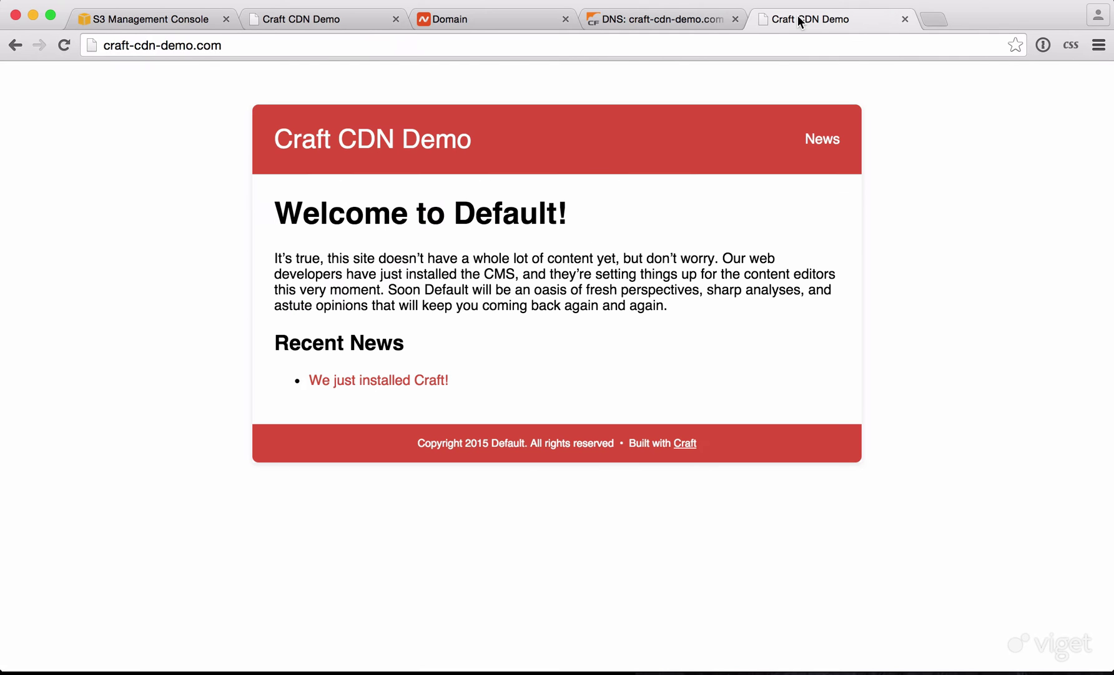
left_click(499, 42)
left_click(555, 43)
type("/admin")
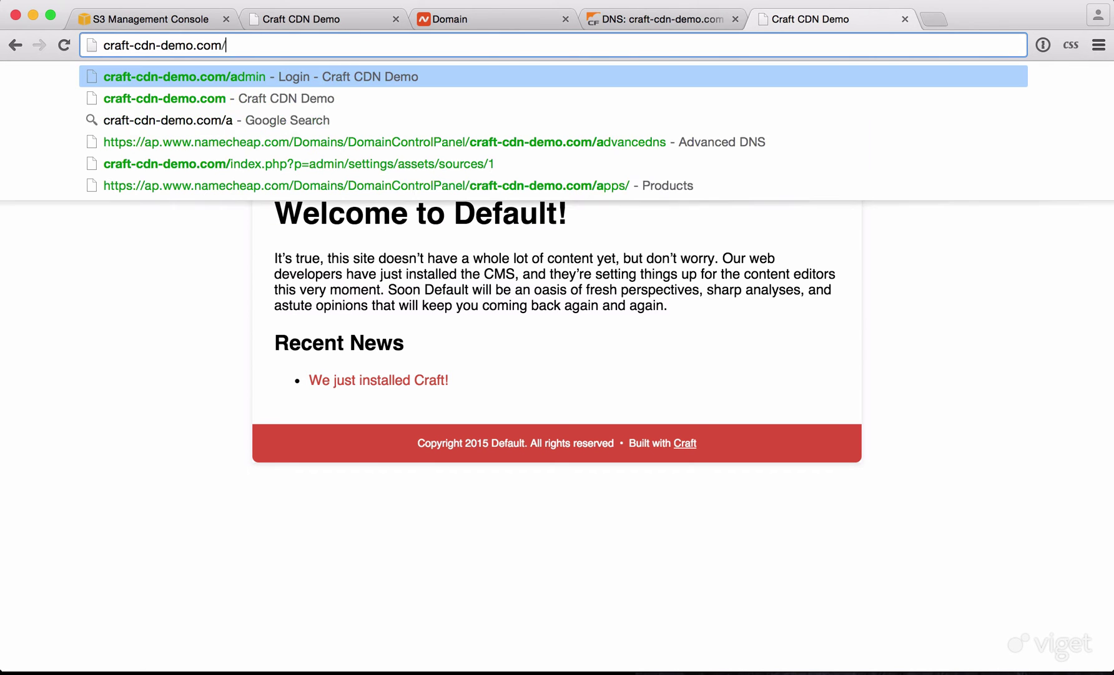
key("Return")
type("•••••••")
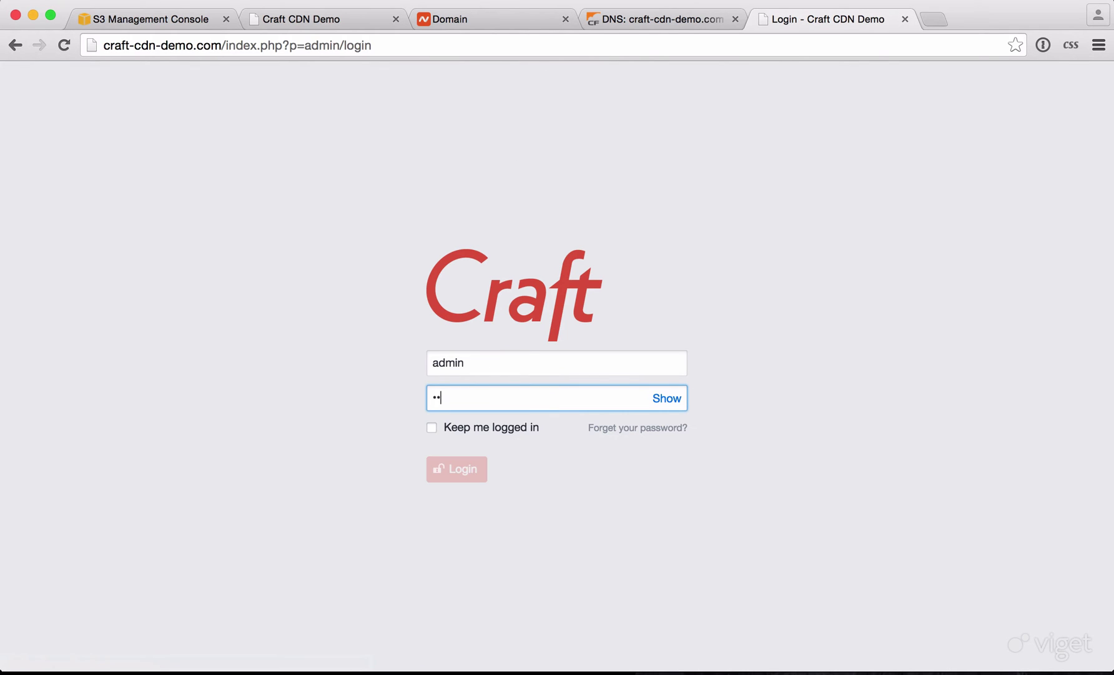
key("Return")
key("Escape")
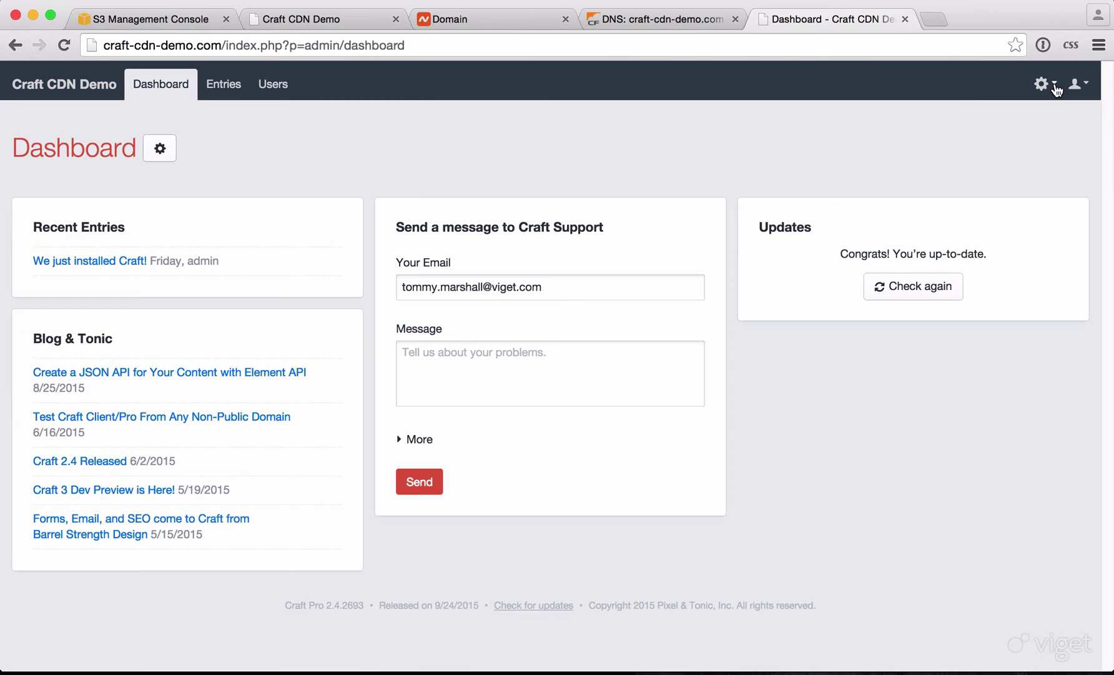
- In Settings > Assets, make the new General source (handle general) an Amazon S3 source
left_click(1042, 83)
left_click(992, 295)
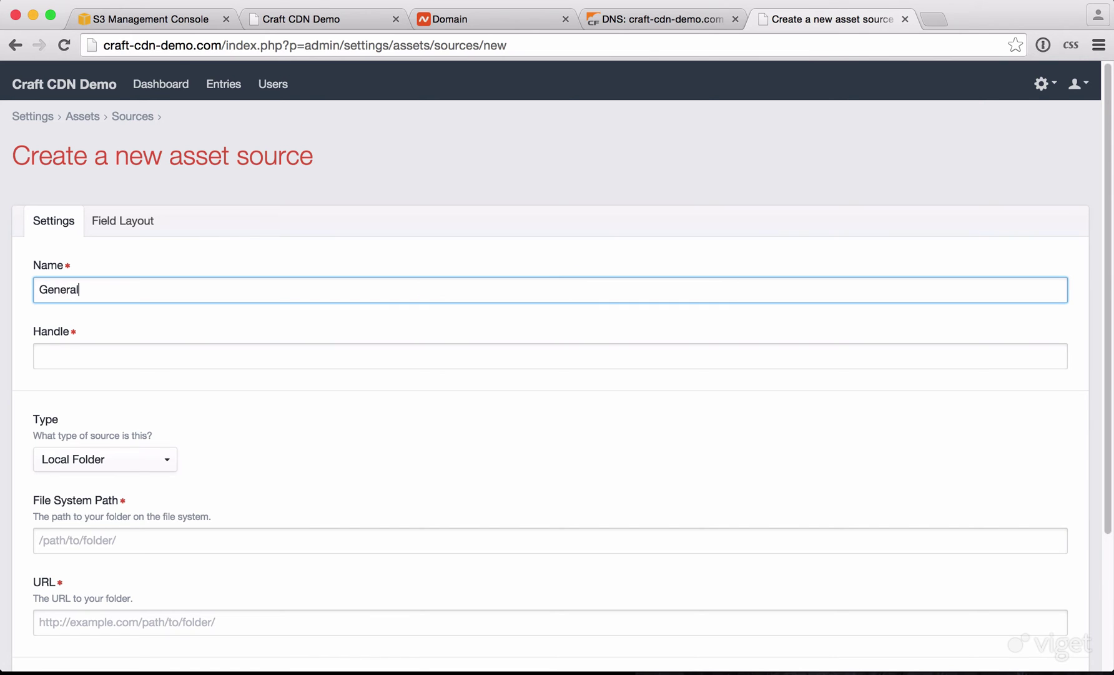
key("Tab")
scroll(556, 375, "down", 5)
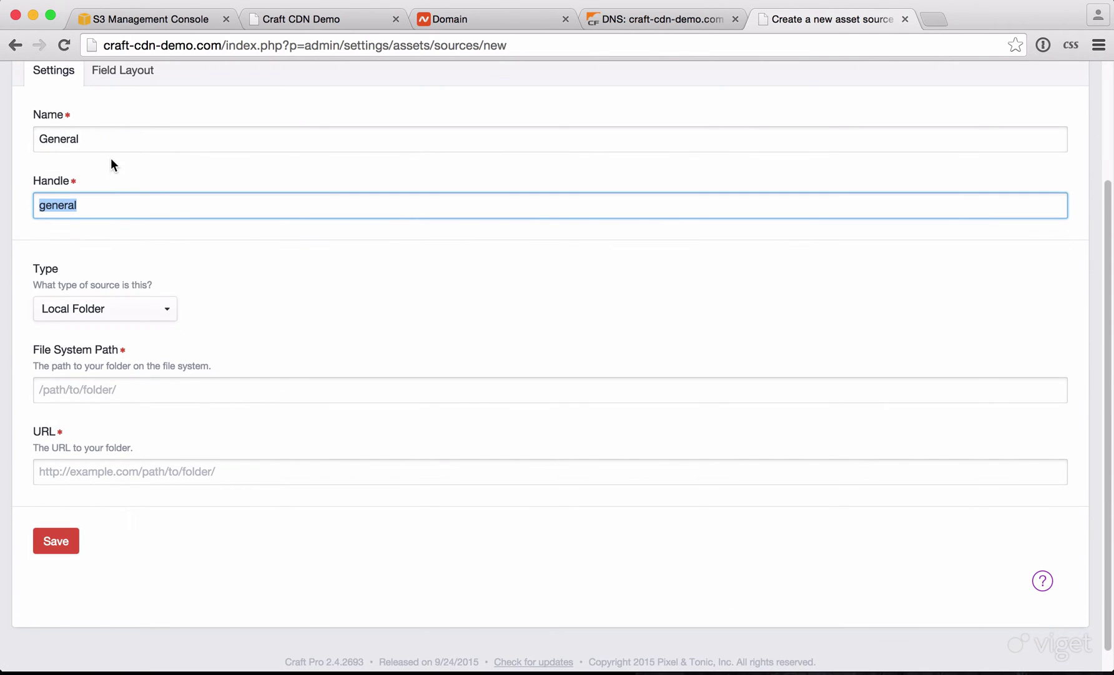
left_click(111, 308)
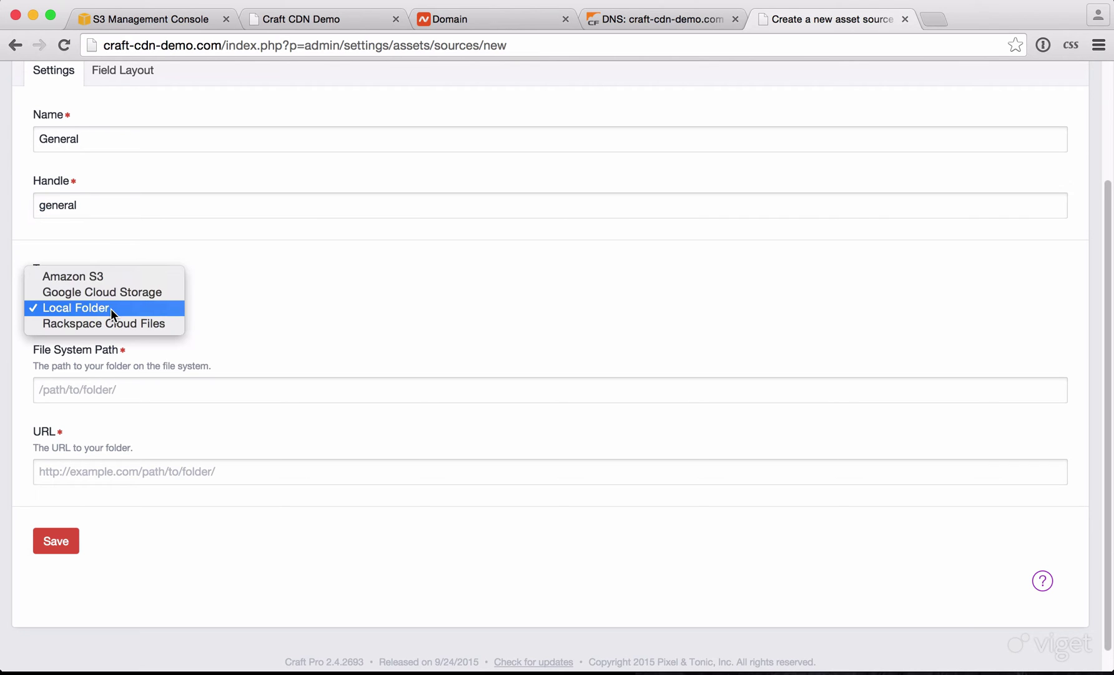
left_click(107, 275)
scroll(112, 397, "down", 3)
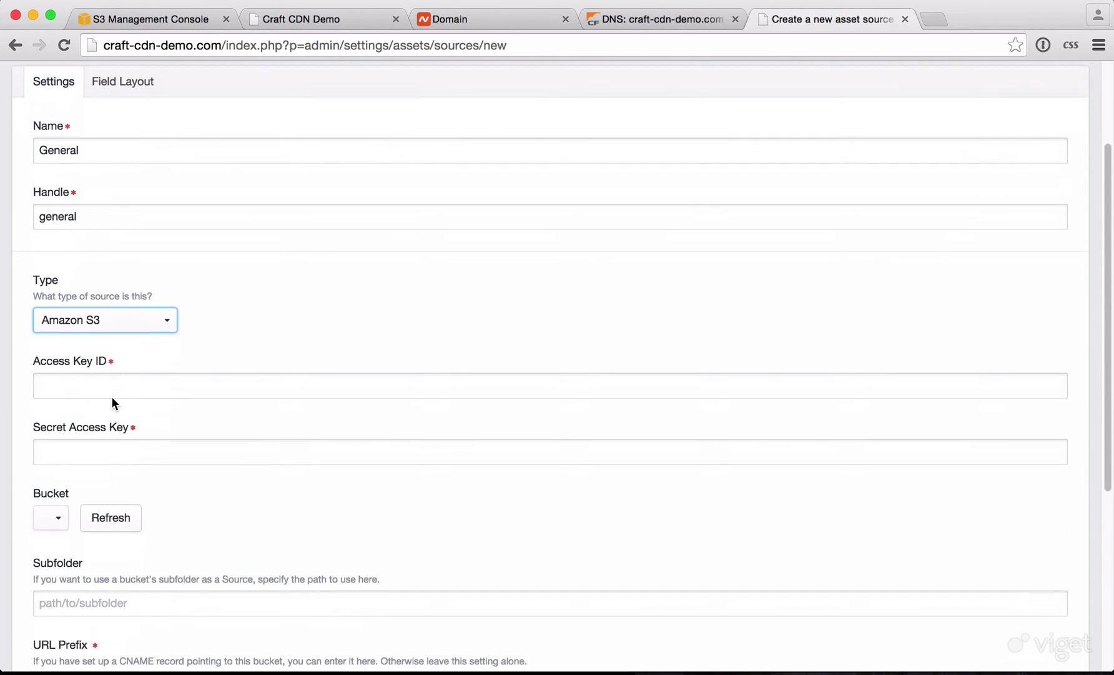
left_click(91, 339)
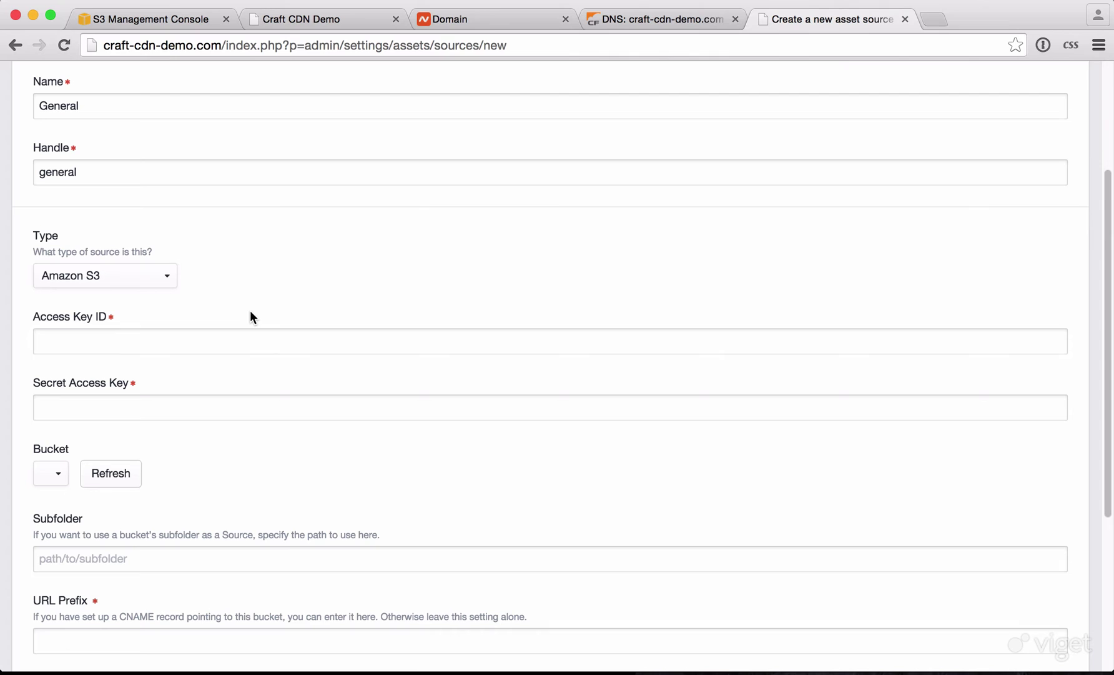
- Create a new IAM access key under Security Credentials, reveal it and copy its access key ID
key("super+1")
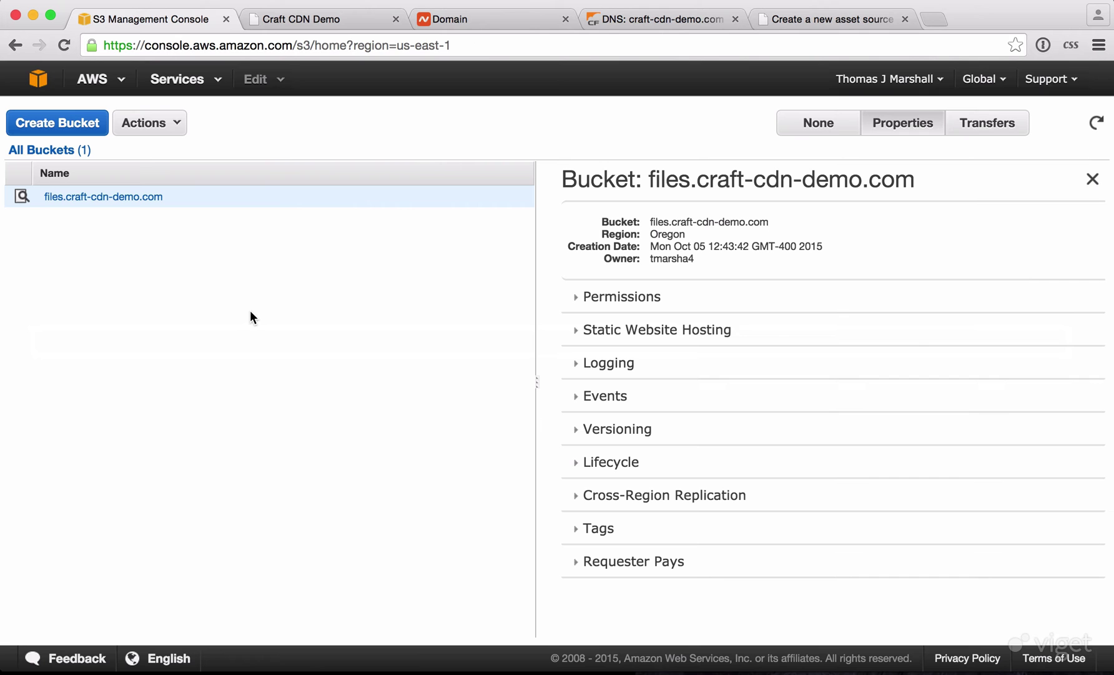
left_click(870, 75)
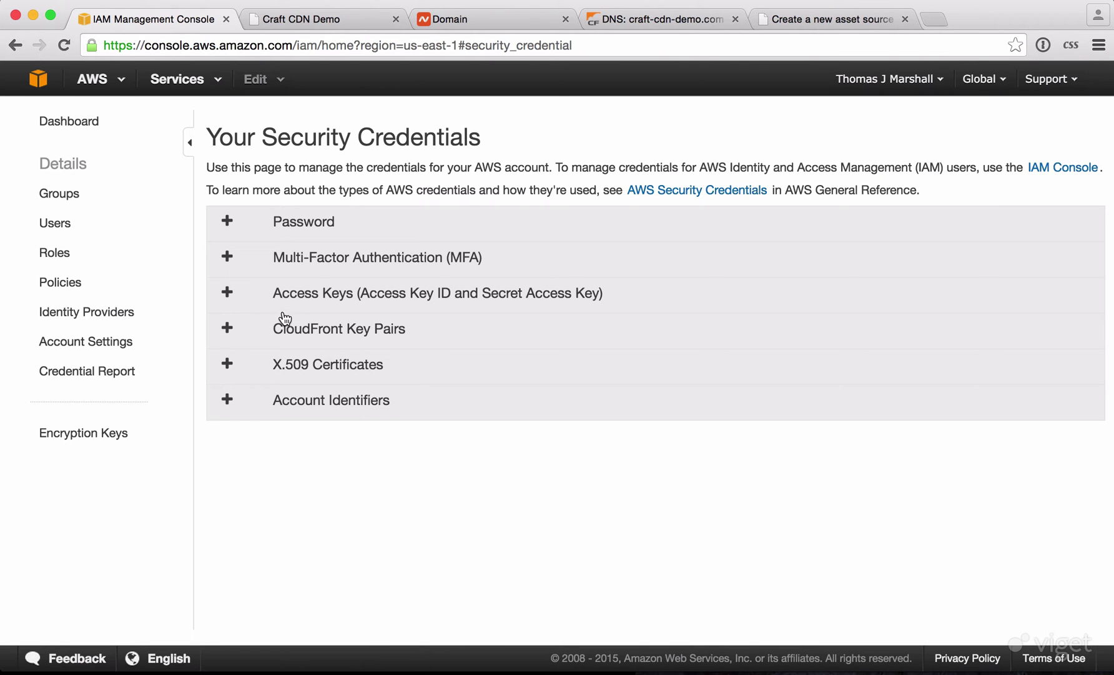
left_click(284, 298)
left_click(348, 562)
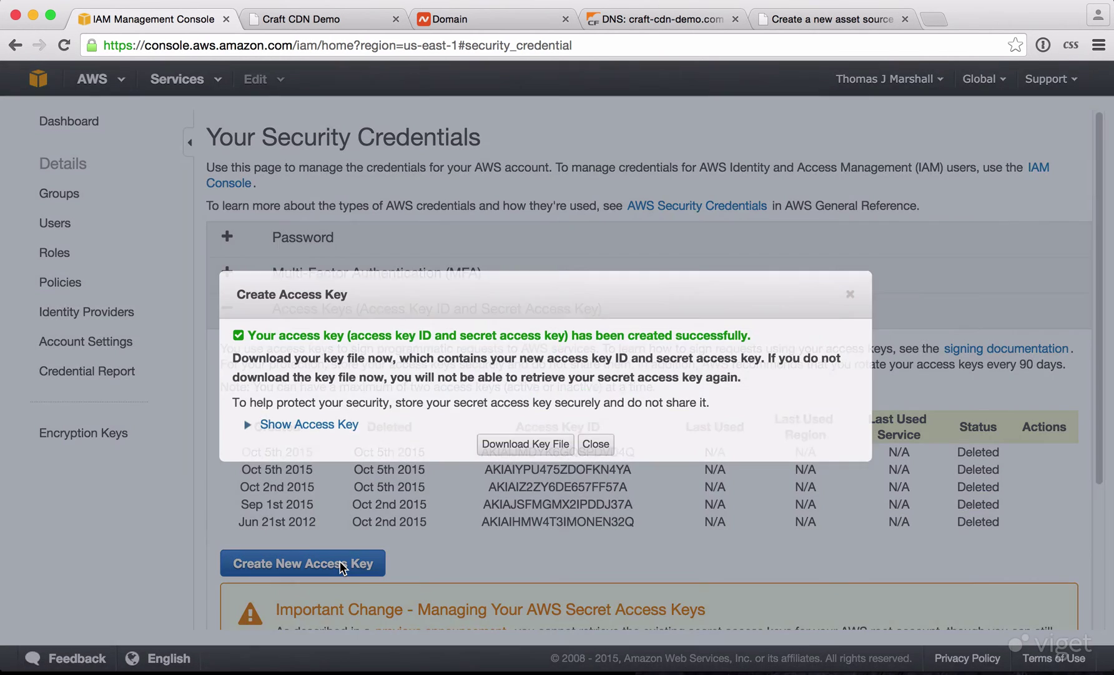
left_click(336, 426)
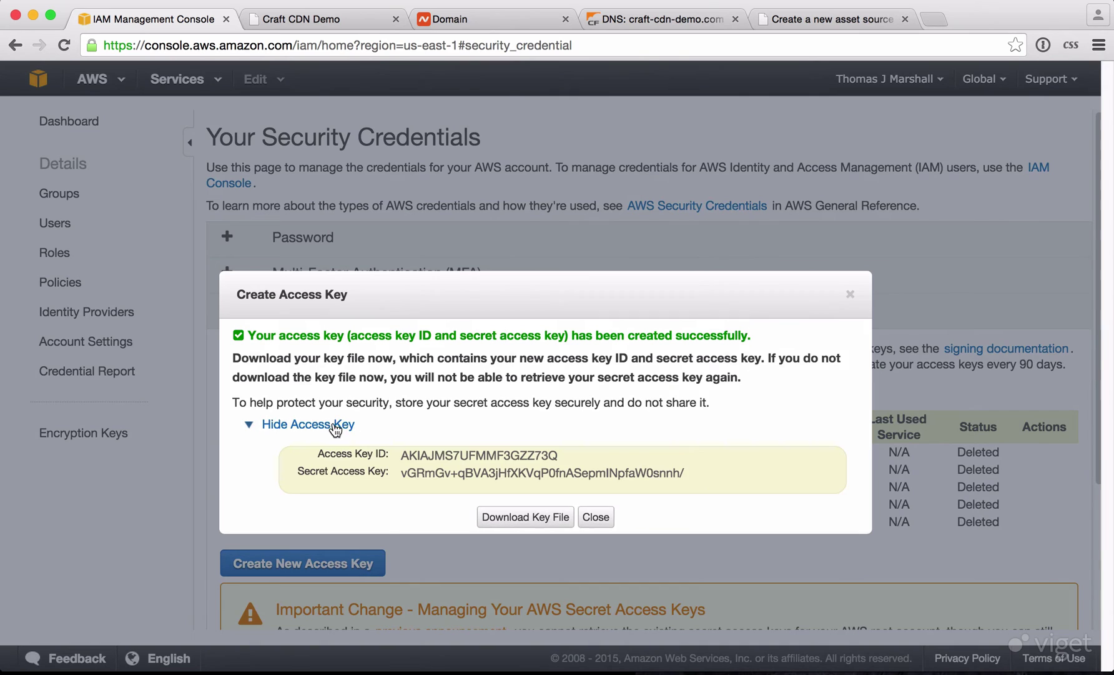
double_click(458, 455)
key("super+c")
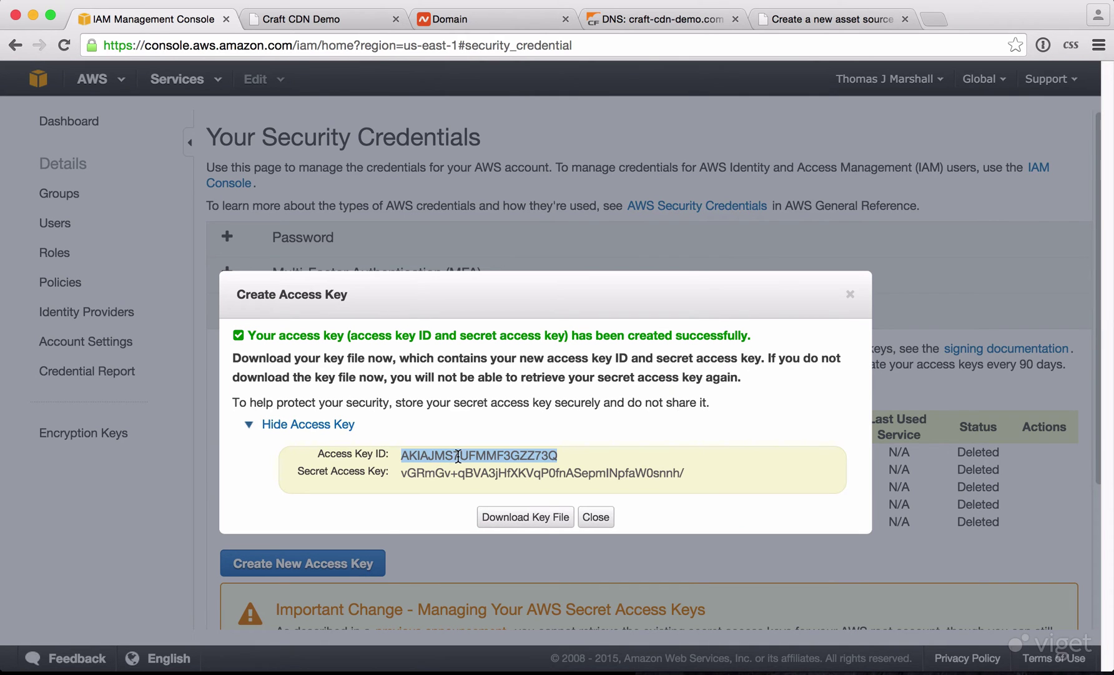
left_click(792, 26)
- Paste the new IAM access key ID and secret access key into the asset source form
left_click(113, 346)
key("super+v")
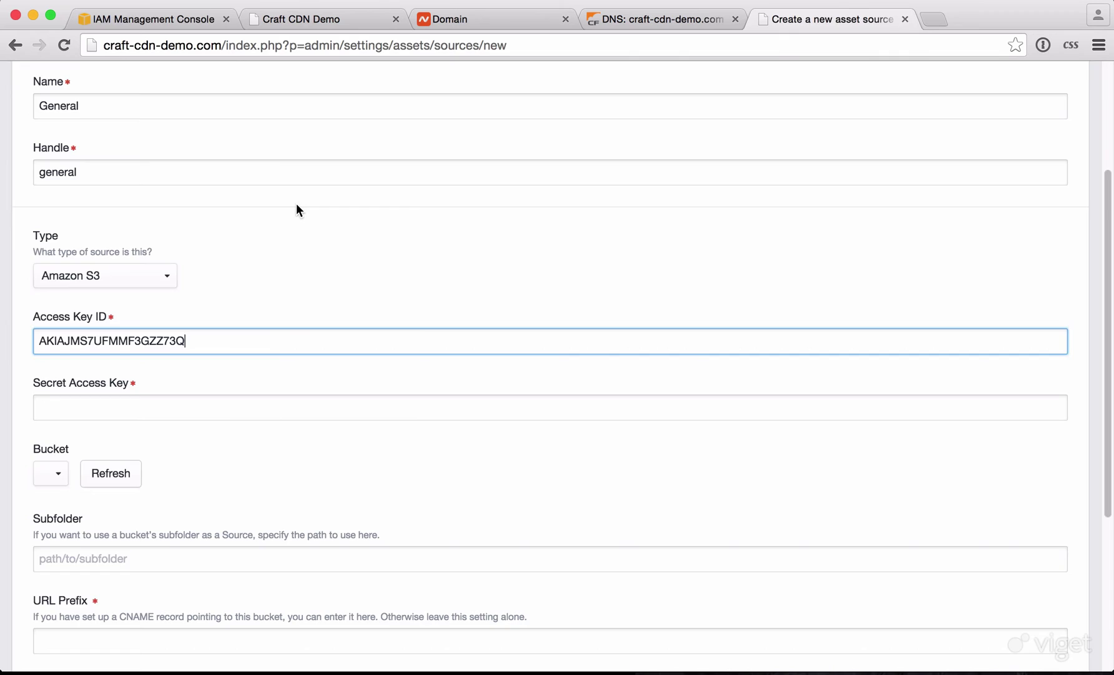
key("super+1")
double_click(425, 469)
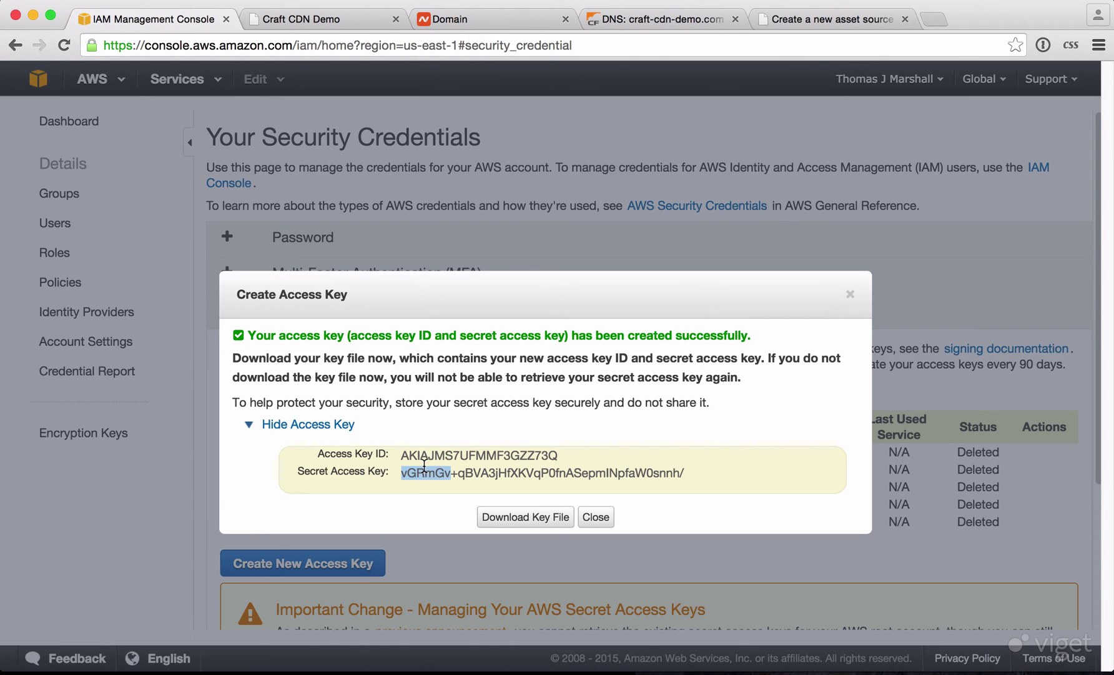
left_click(677, 473, "shift")
key("super+c")
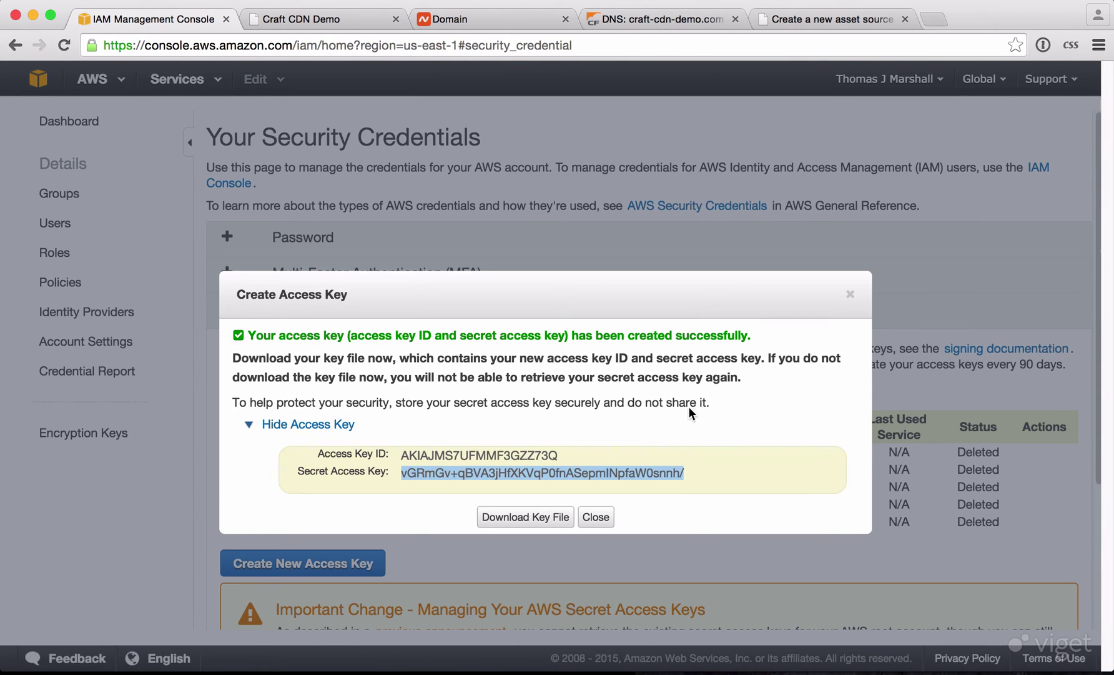
left_click(831, 19)
left_click(164, 406)
key("super+v")
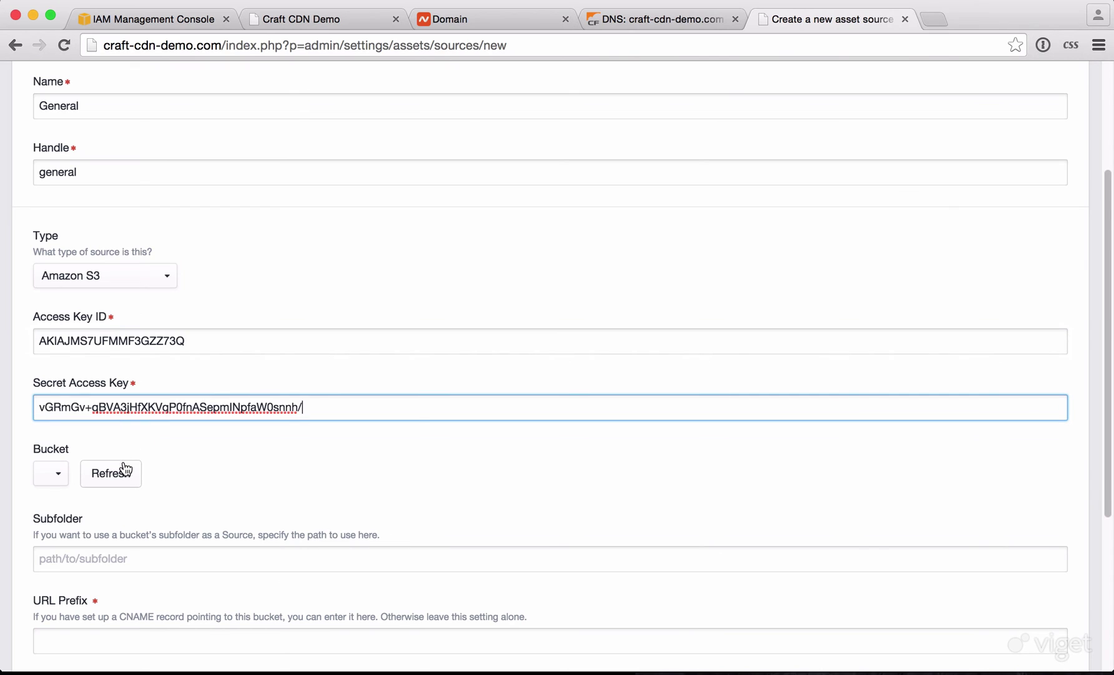
- Load the available buckets, choose files.craft-cdn-demo.com and enter the subfolder general
left_click(118, 475)
left_click(117, 475)
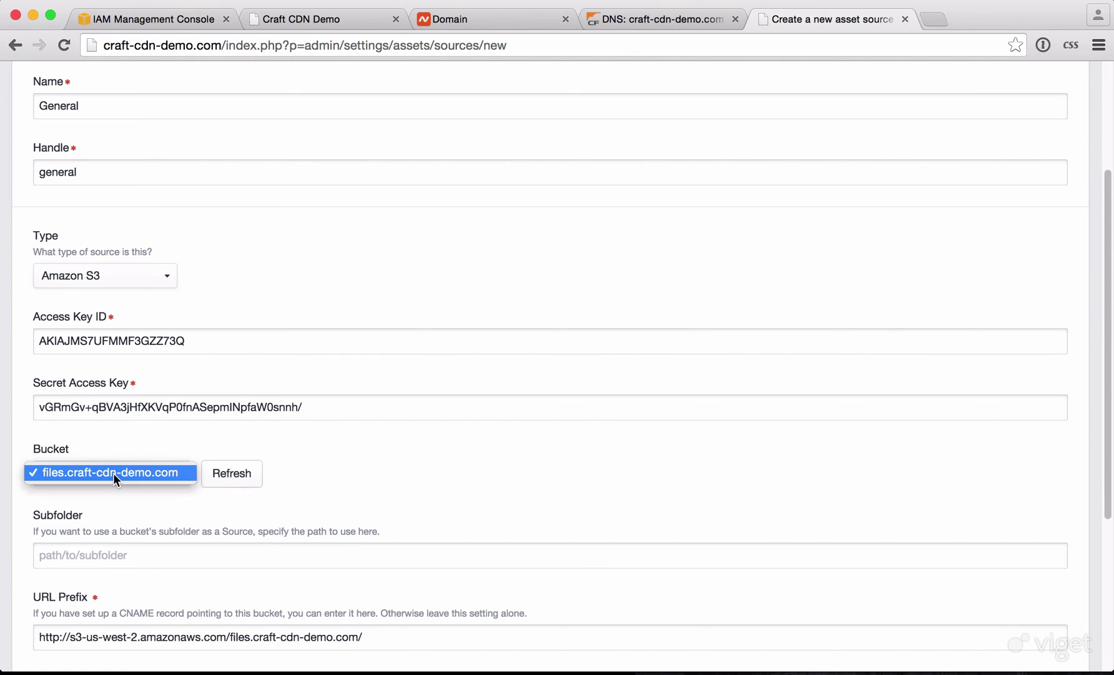
left_click(117, 476)
left_click(109, 556)
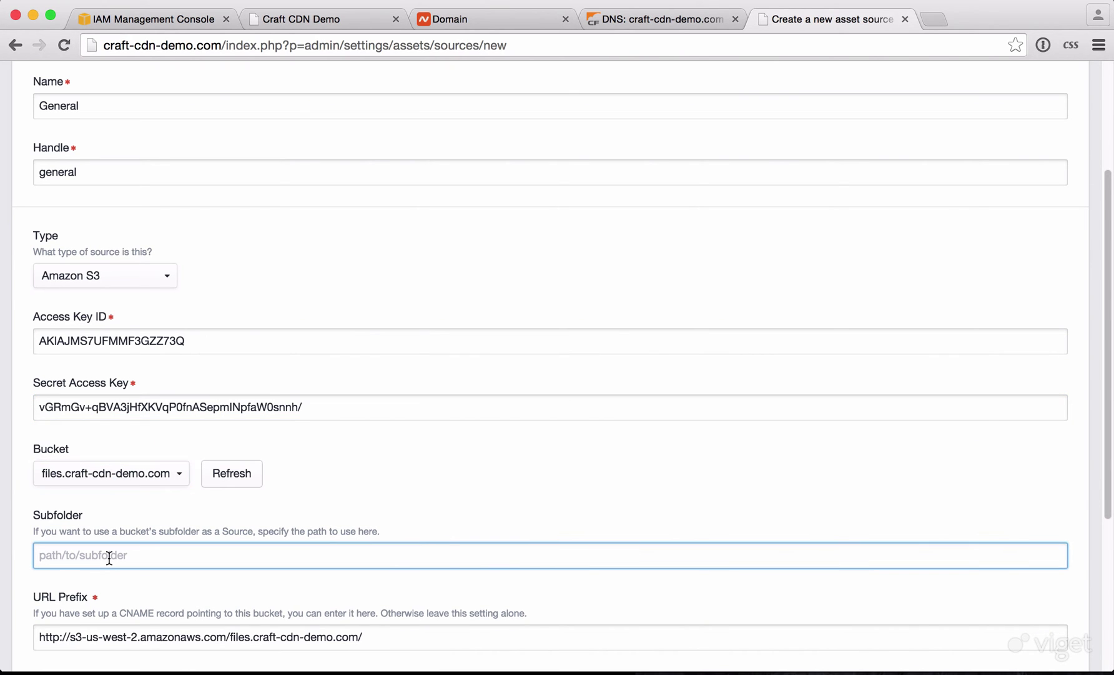
type("general")
scroll(549, 362, "down", 5)
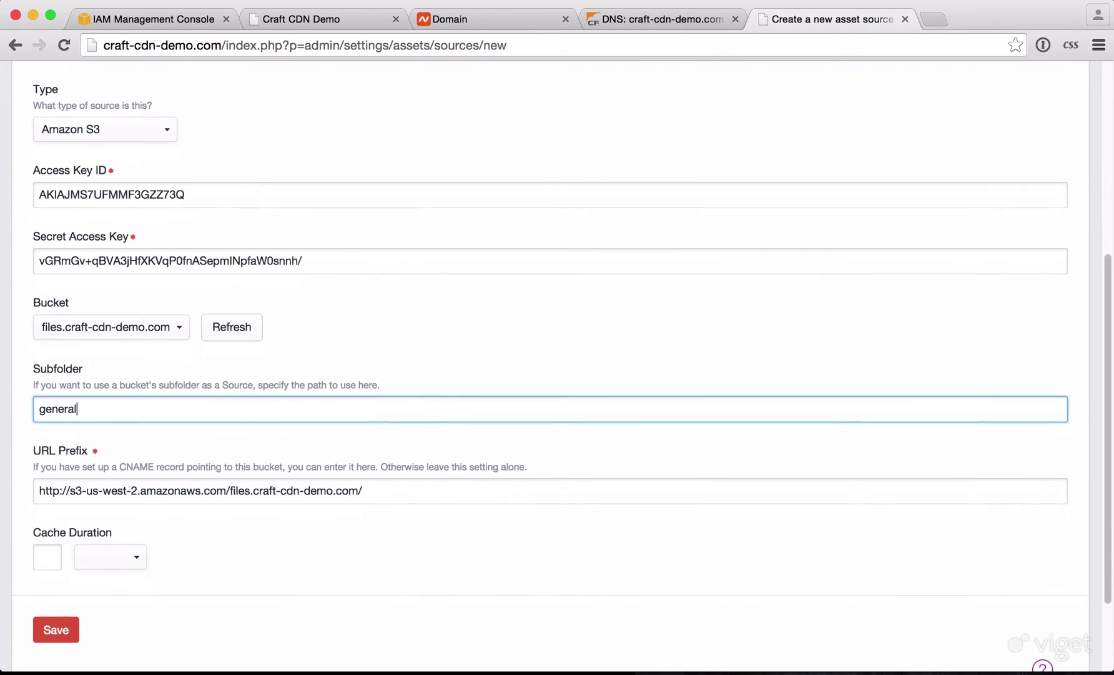
- Set the cache duration to 7 days and save the General asset source
left_click(229, 489)
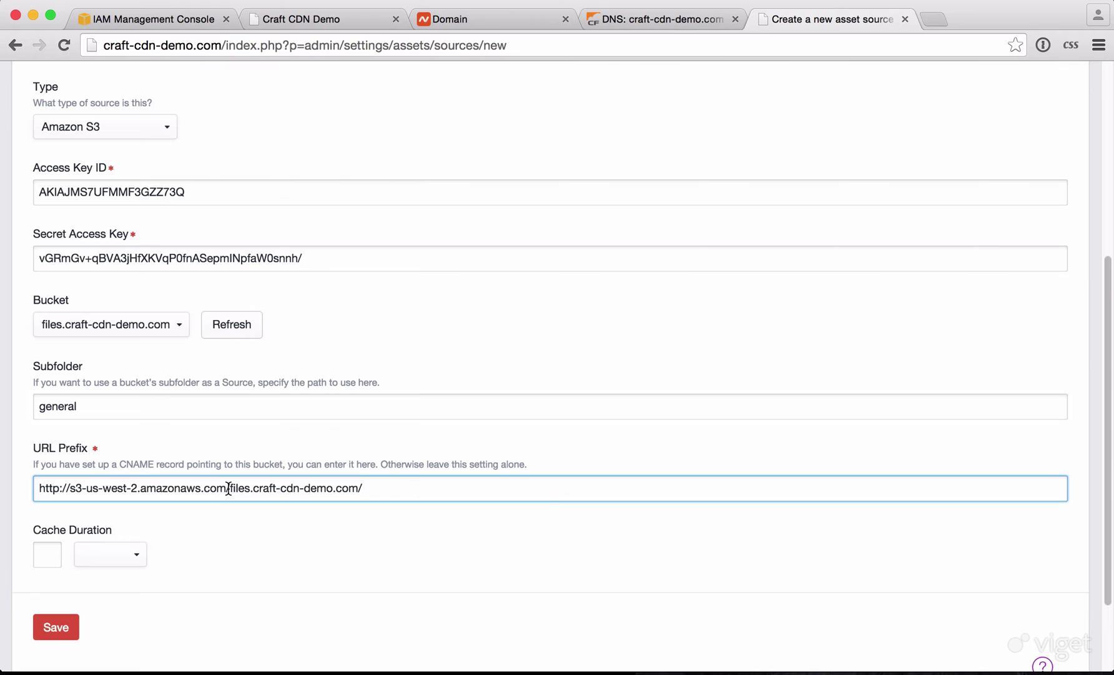
key("super+a")
key("Tab")
type("7")
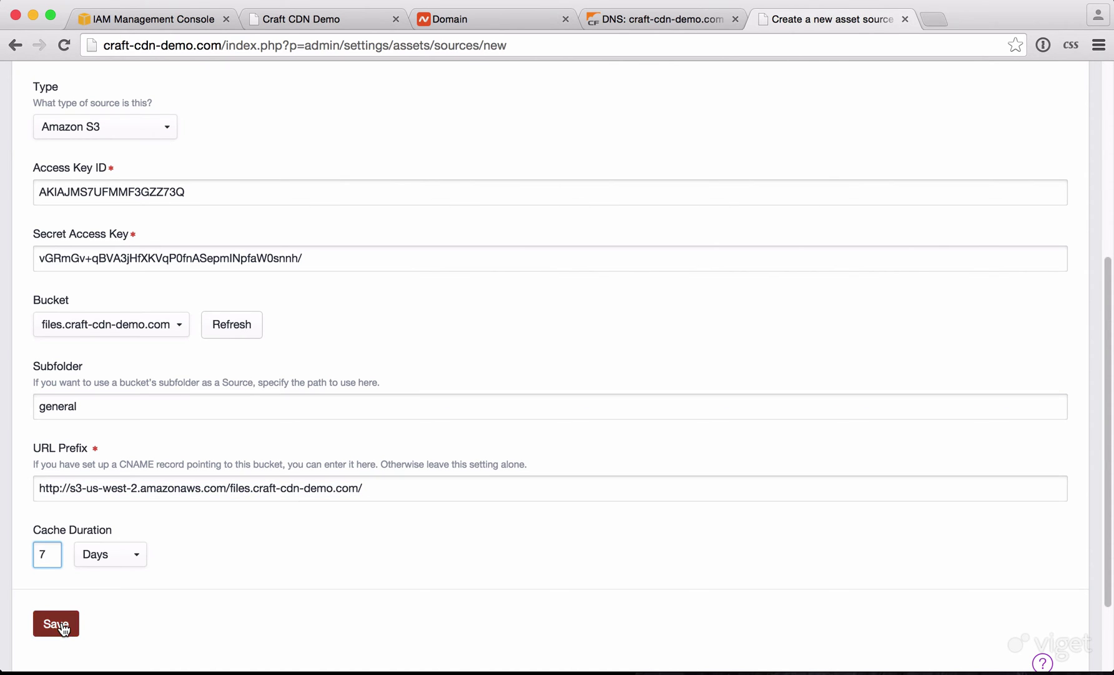
left_click(55, 626)
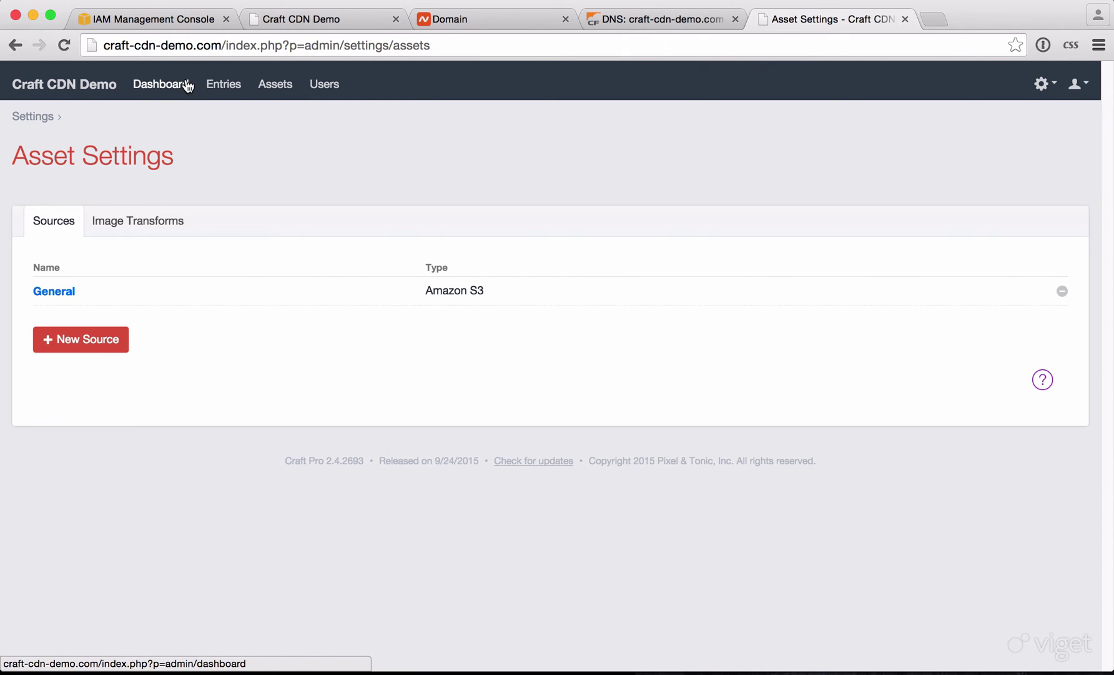
- Upload the earth-and-space wallpaper into the Welcome to Default! entry's Image field and save the entry
left_click(212, 91)
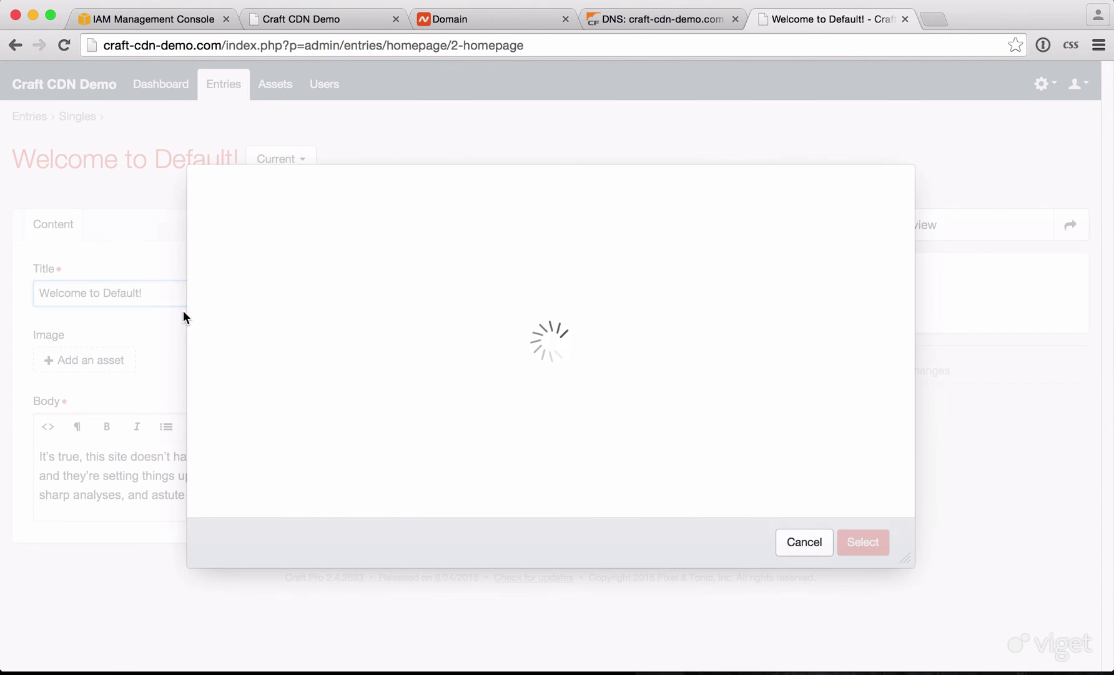
left_click(251, 203)
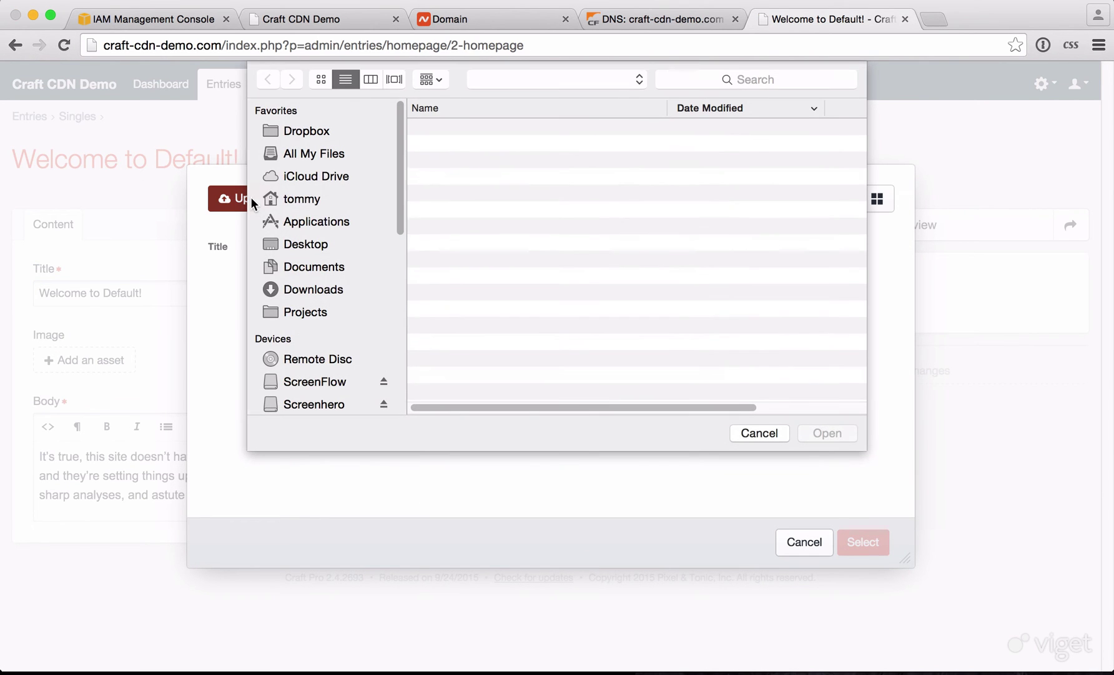
left_click(516, 127)
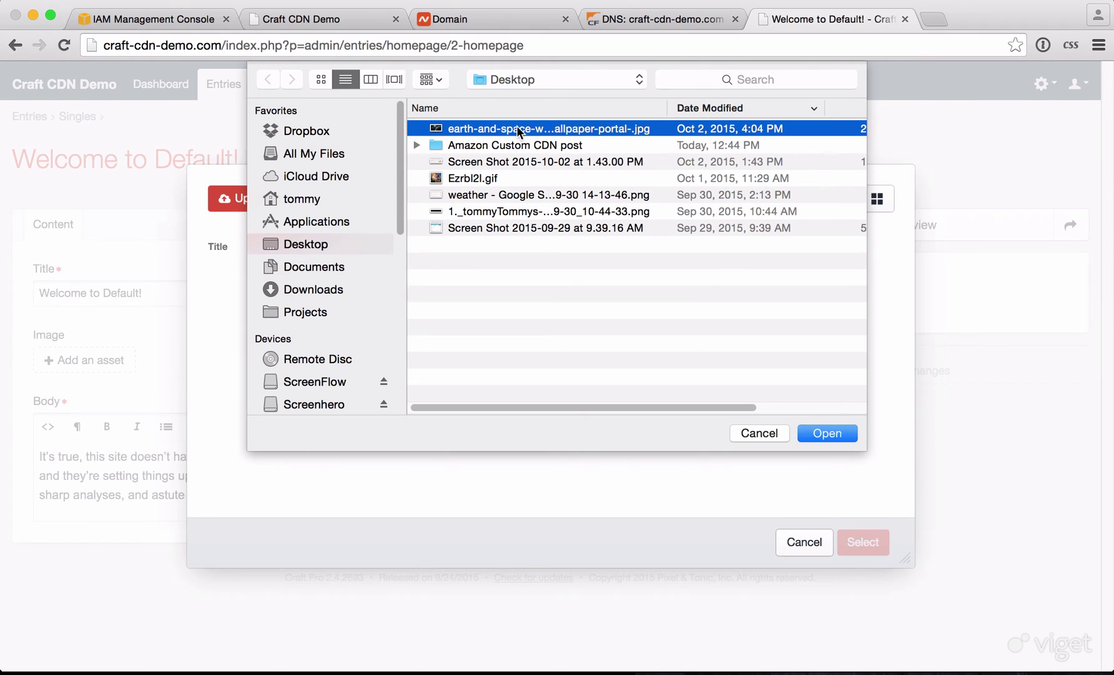
double_click(516, 127)
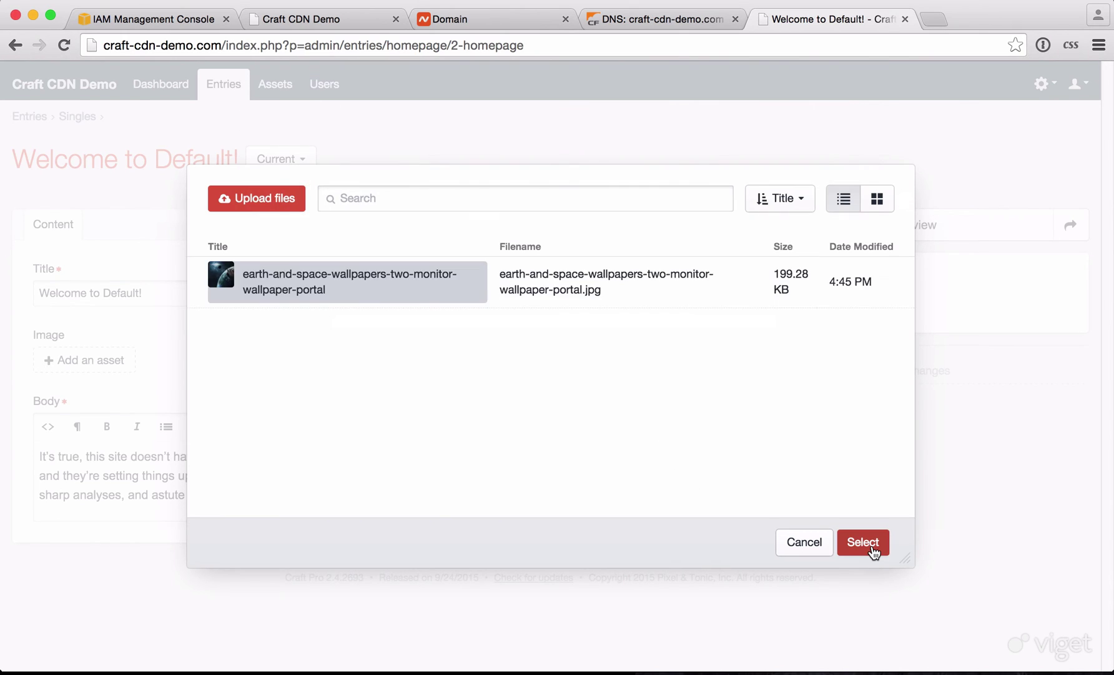
left_click(872, 550)
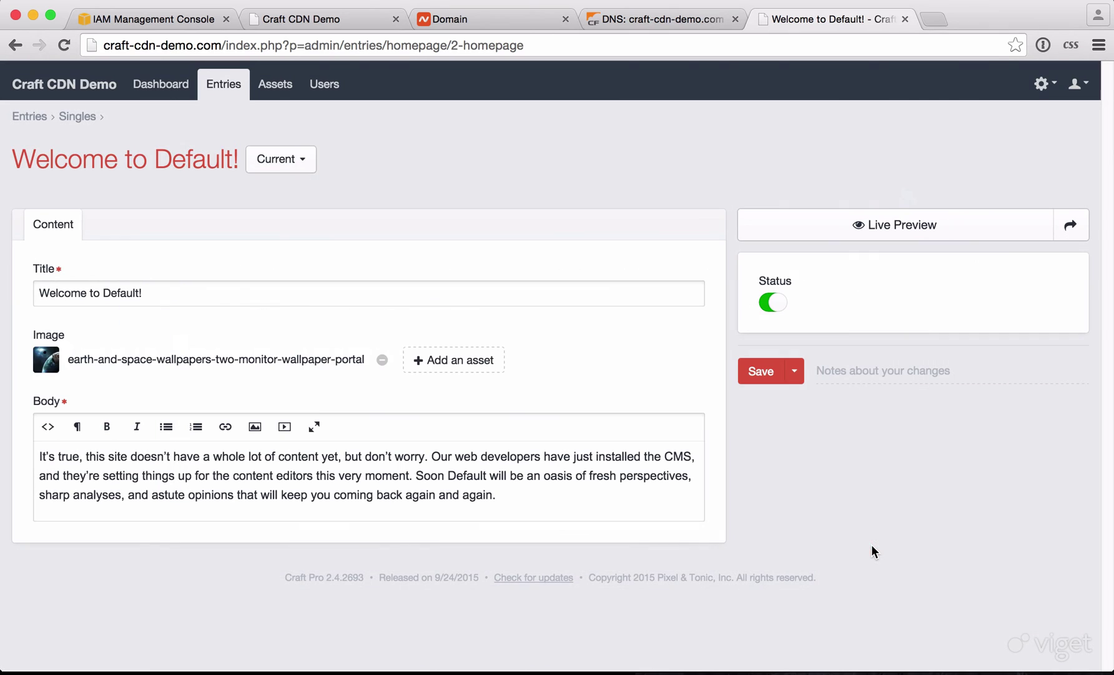
left_click(768, 375)
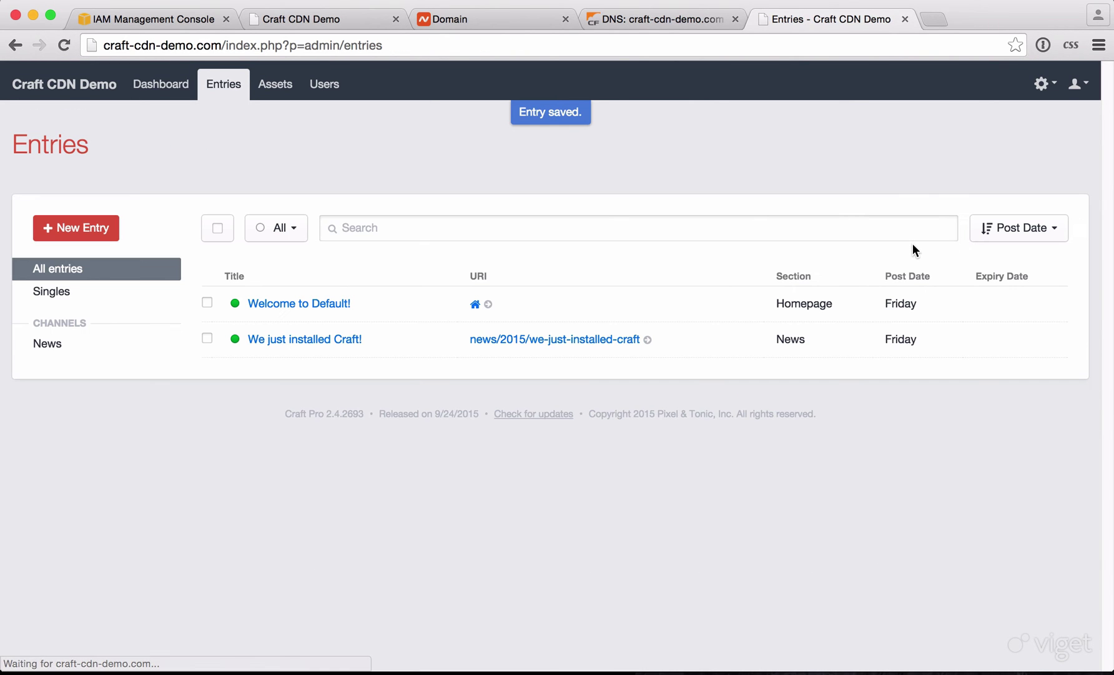
- Open the live homepage and load its printed S3 image URL in a new tab
left_click(479, 305)
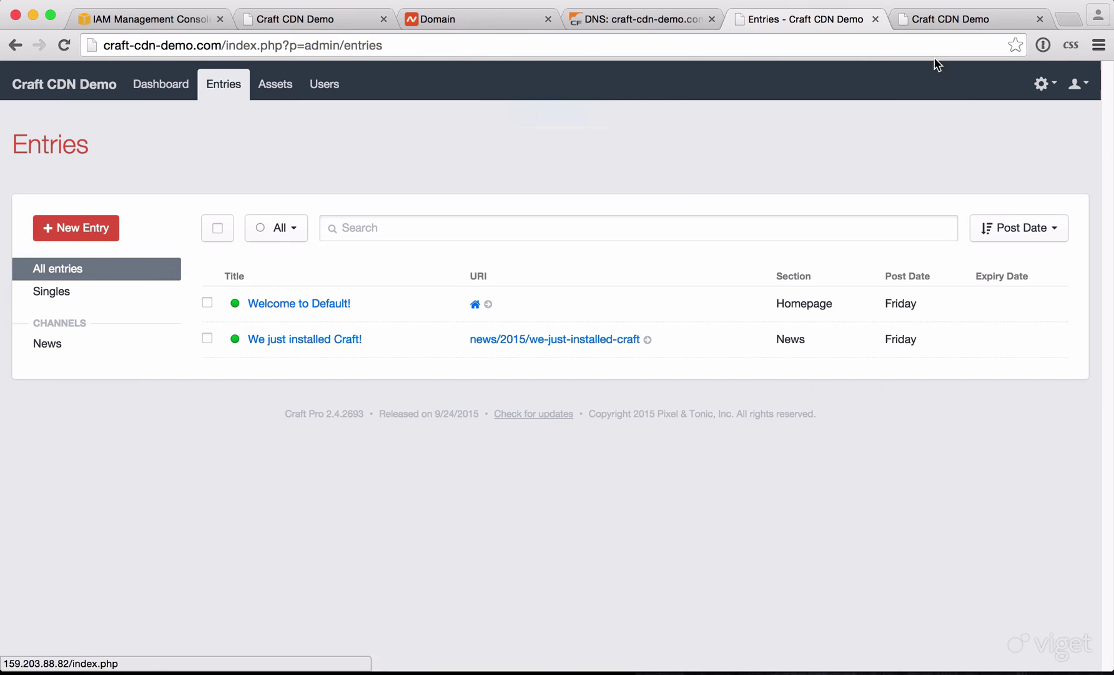
left_click(947, 20)
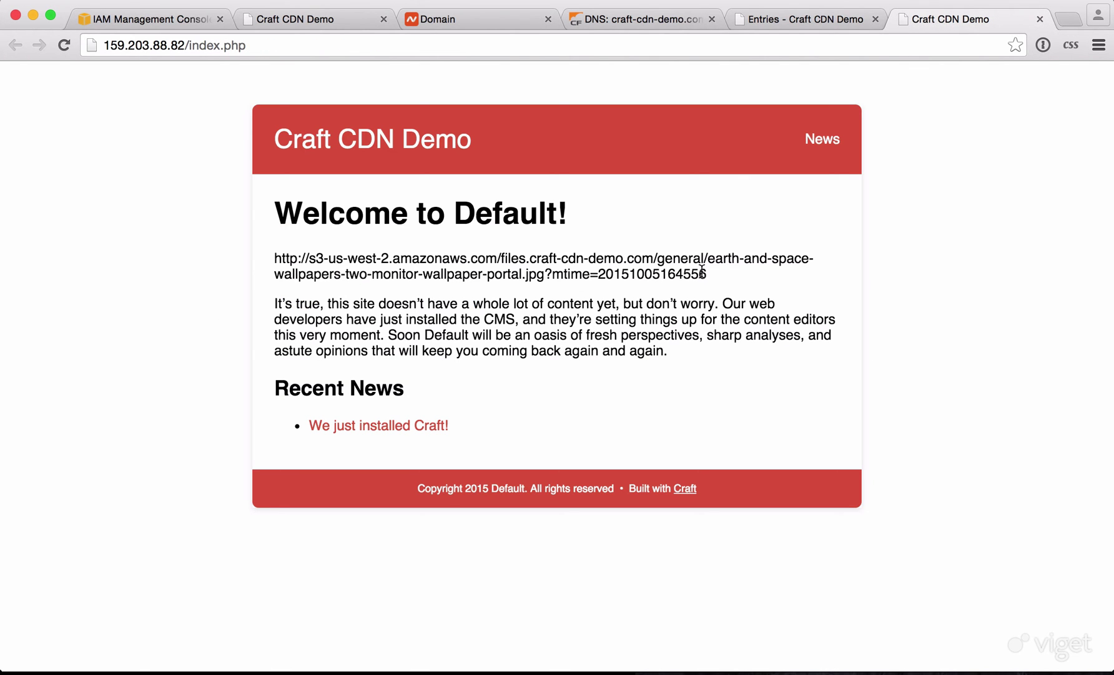
triple_click(660, 257)
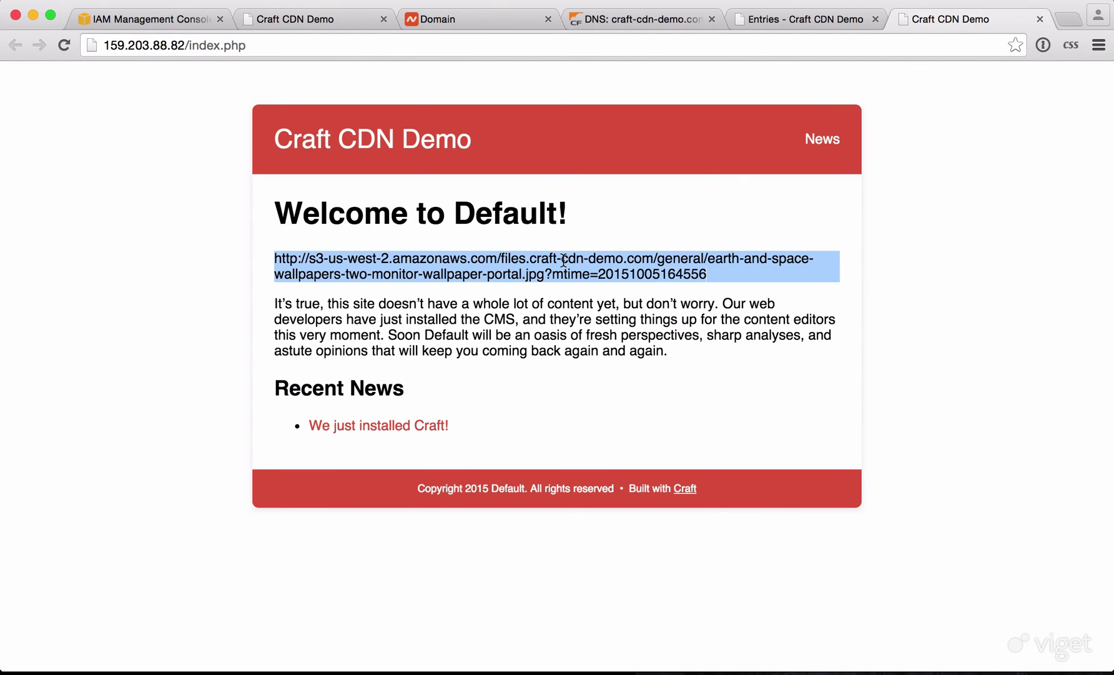
key("super+c")
key("super+t")
key("super+v")
key("Return")
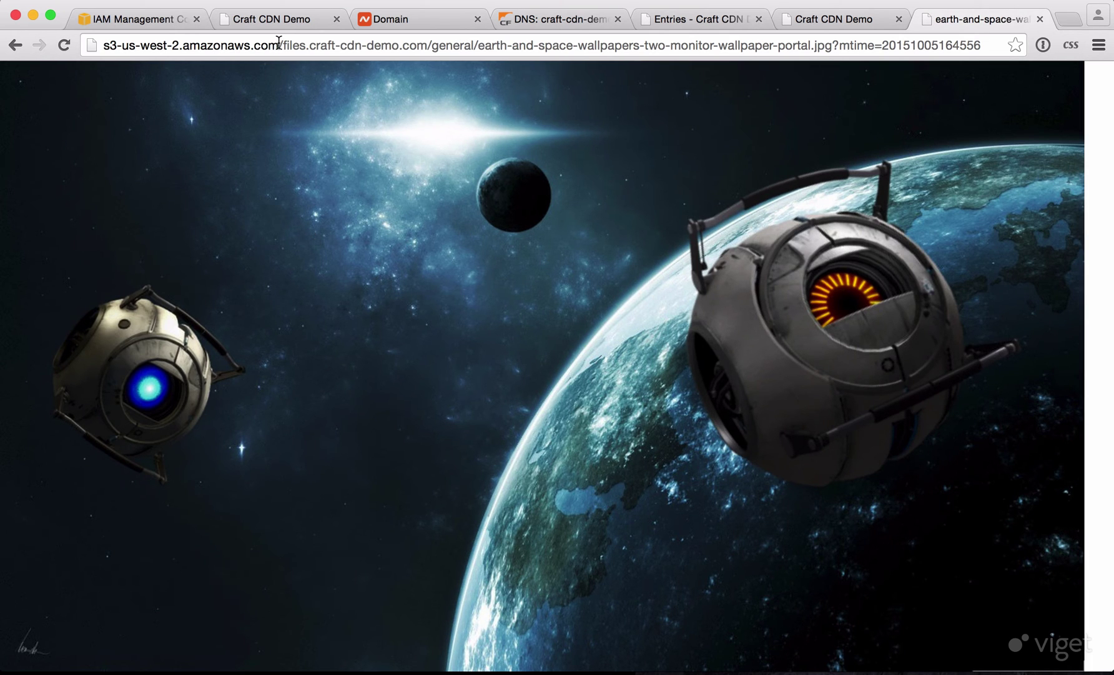
- Rework the address into the hostname files.craft-cdn-demo.com.s3-us-west-2.amazonaws.com and cut it for reuse
double_click(176, 45)
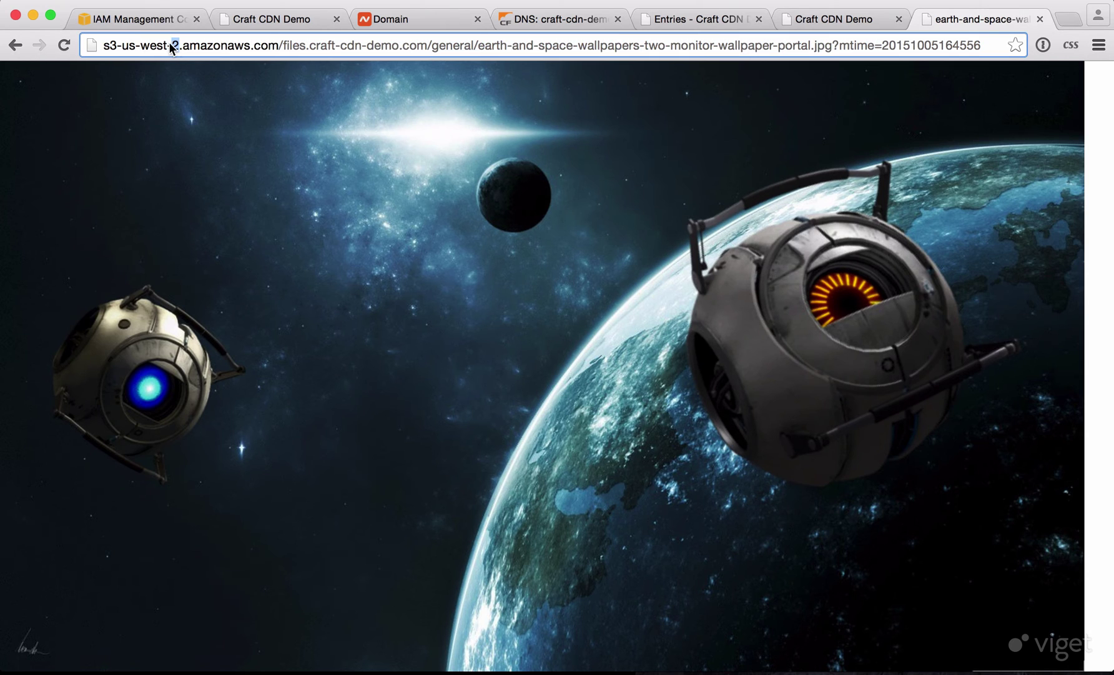
key("super+shift+Left")
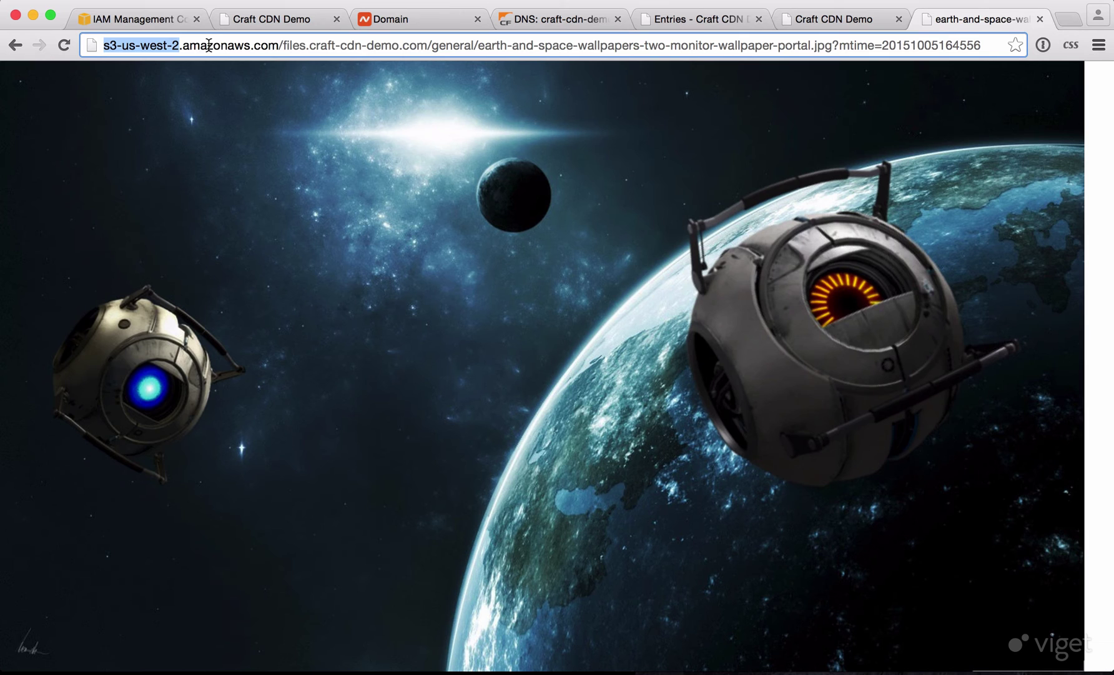
left_click_drag(283, 45, 429, 45)
key("BackSpace")
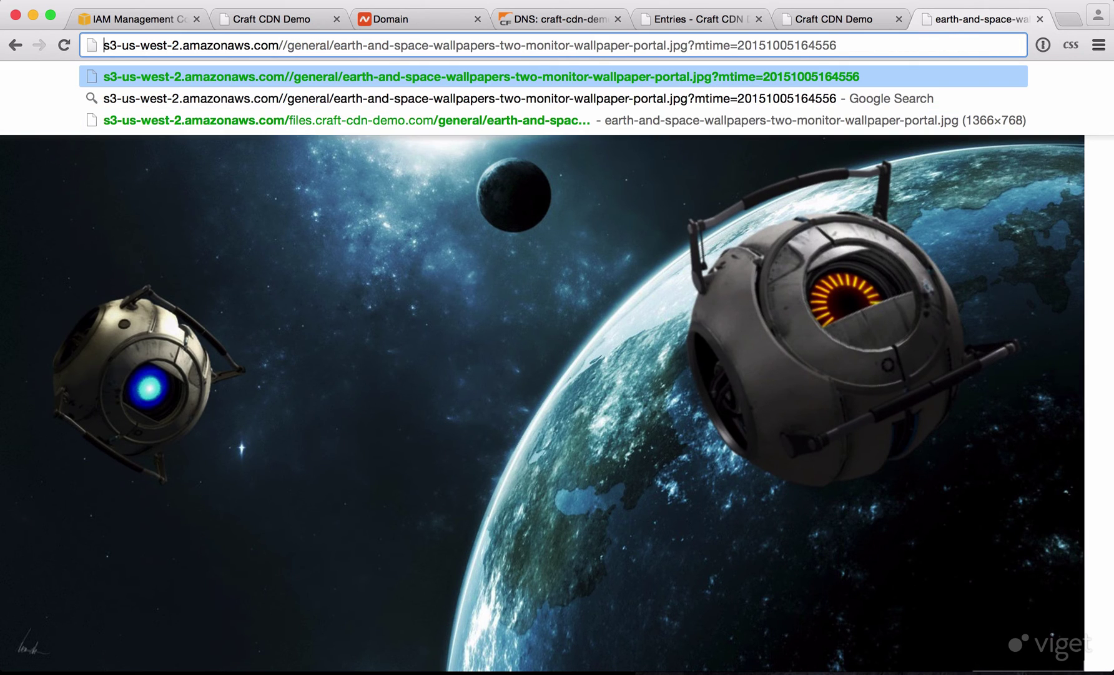
key("super+v")
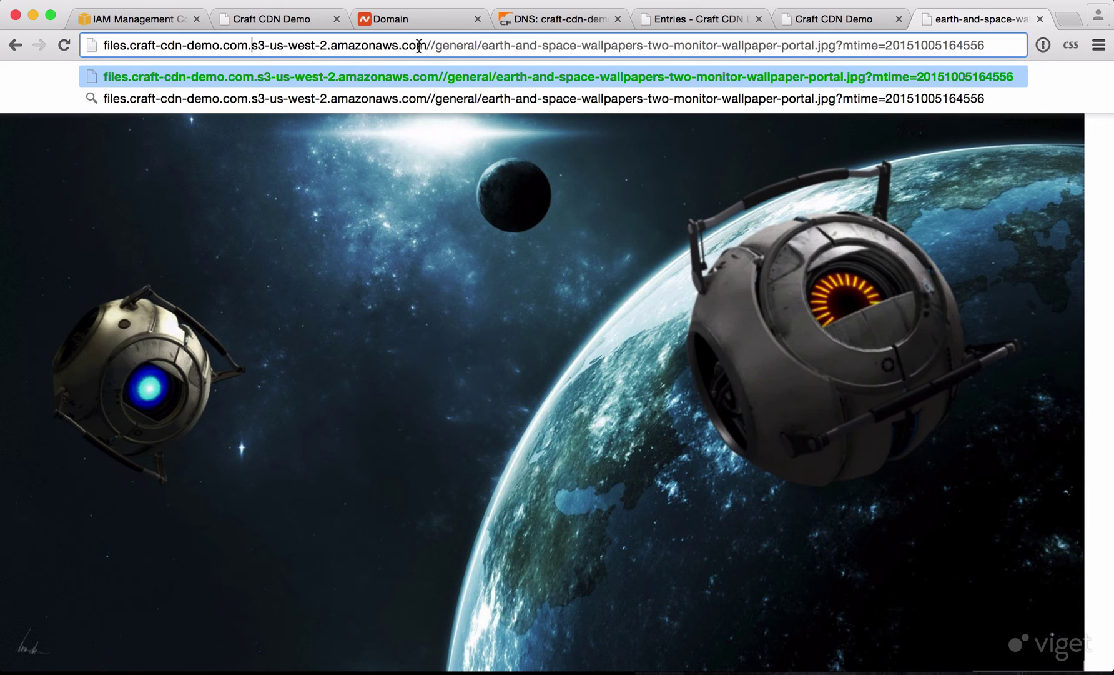
key("super+shift+Left")
key("super+c")
key("BackSpace")
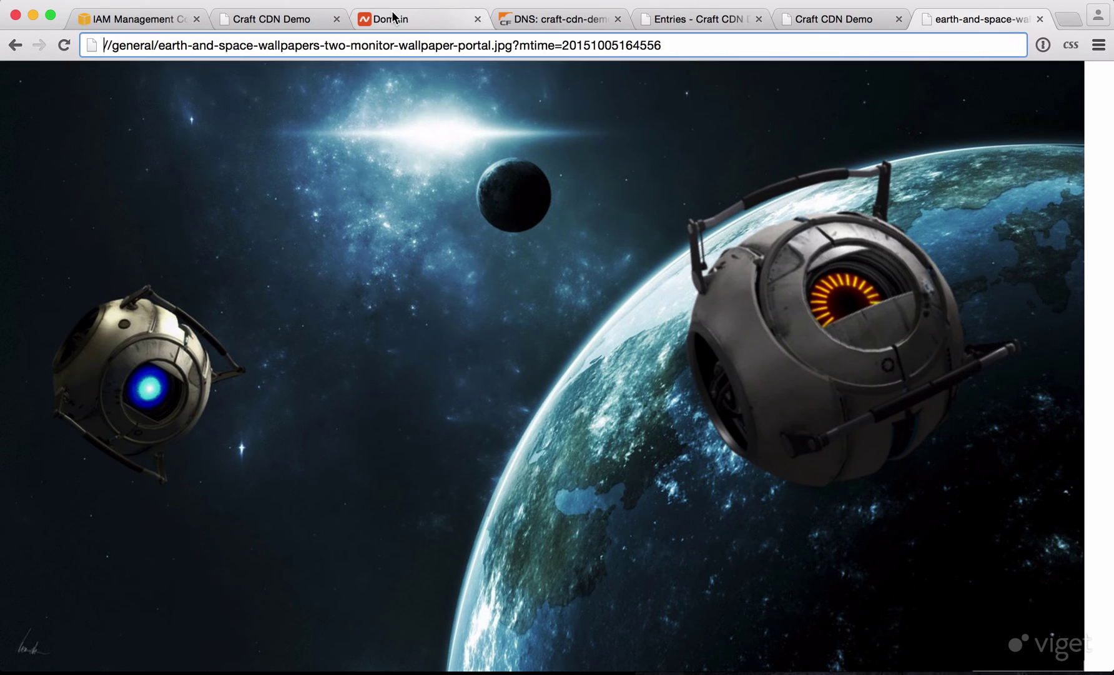
key("super+w")
left_click(577, 20)
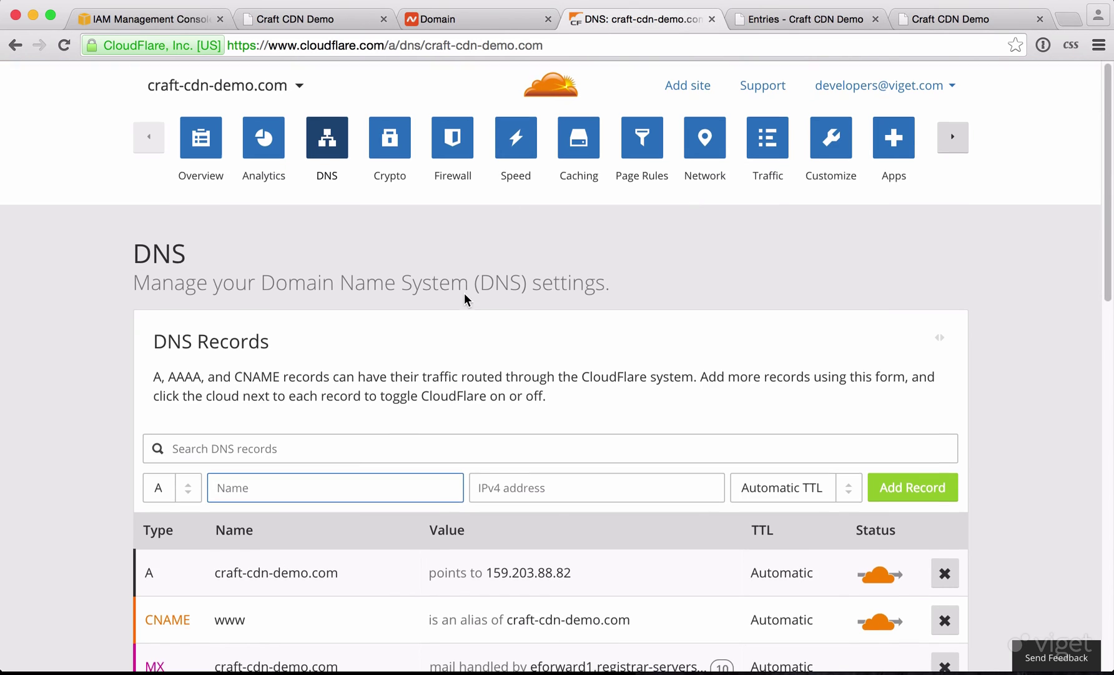
- Add a CNAME record named files pointing to the pasted S3 bucket hostname
scroll(465, 299, "down", 3)
type("fil")
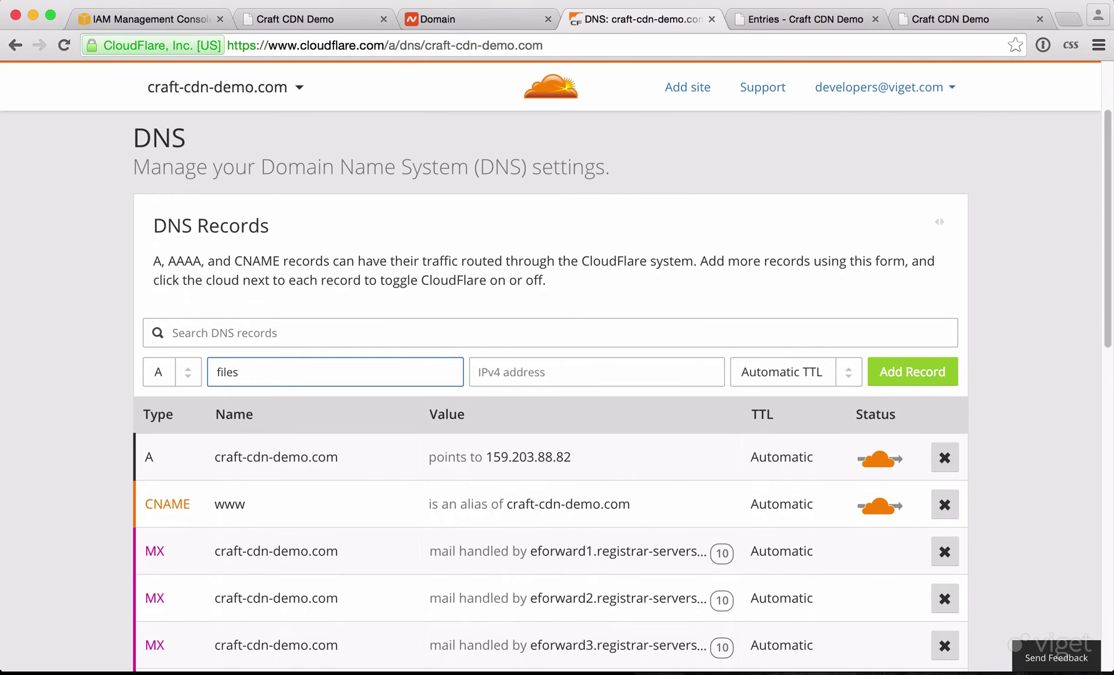
type("es")
left_click(158, 372)
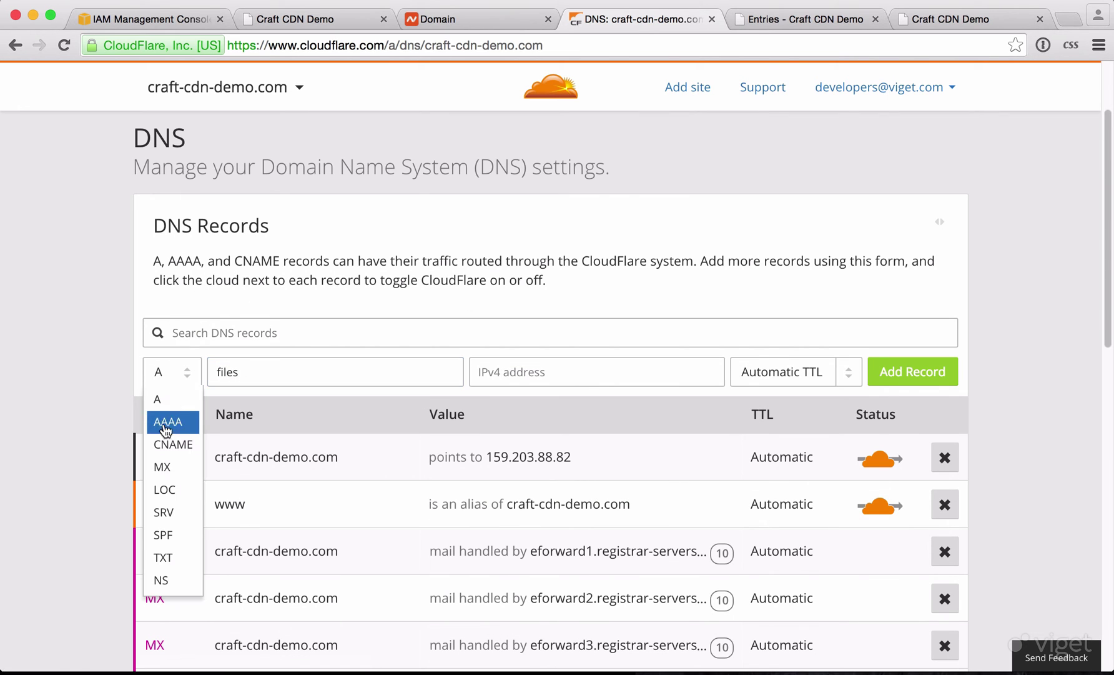
left_click(164, 443)
left_click(577, 371)
key("super+v")
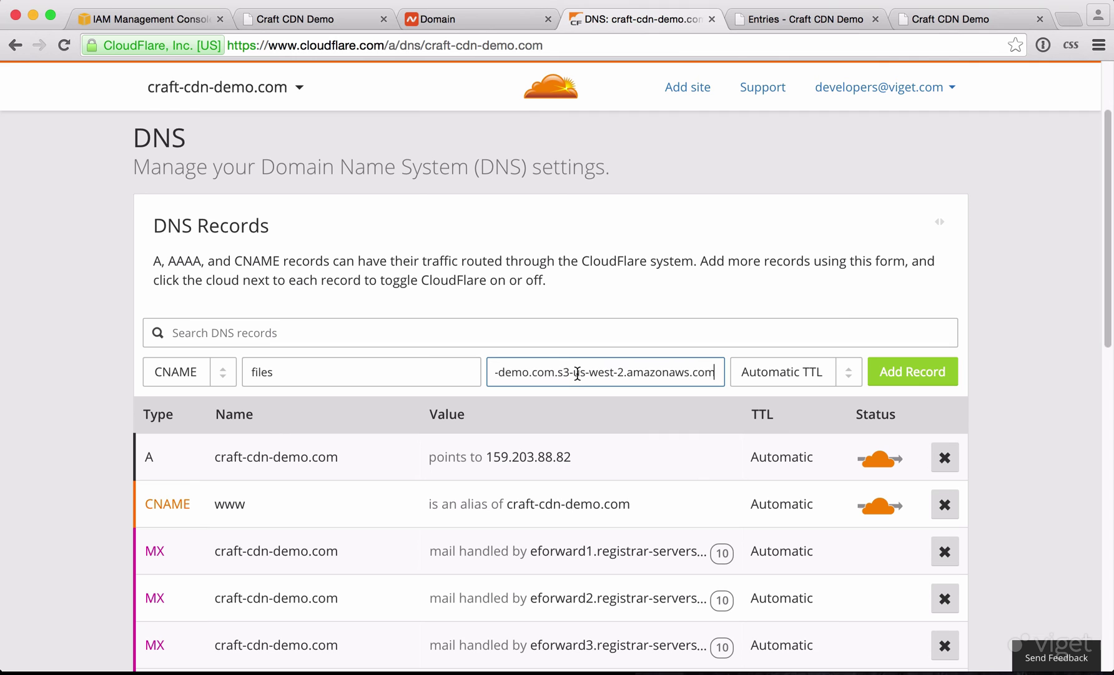
key("super+Left")
key("super+Right")
left_click(929, 378)
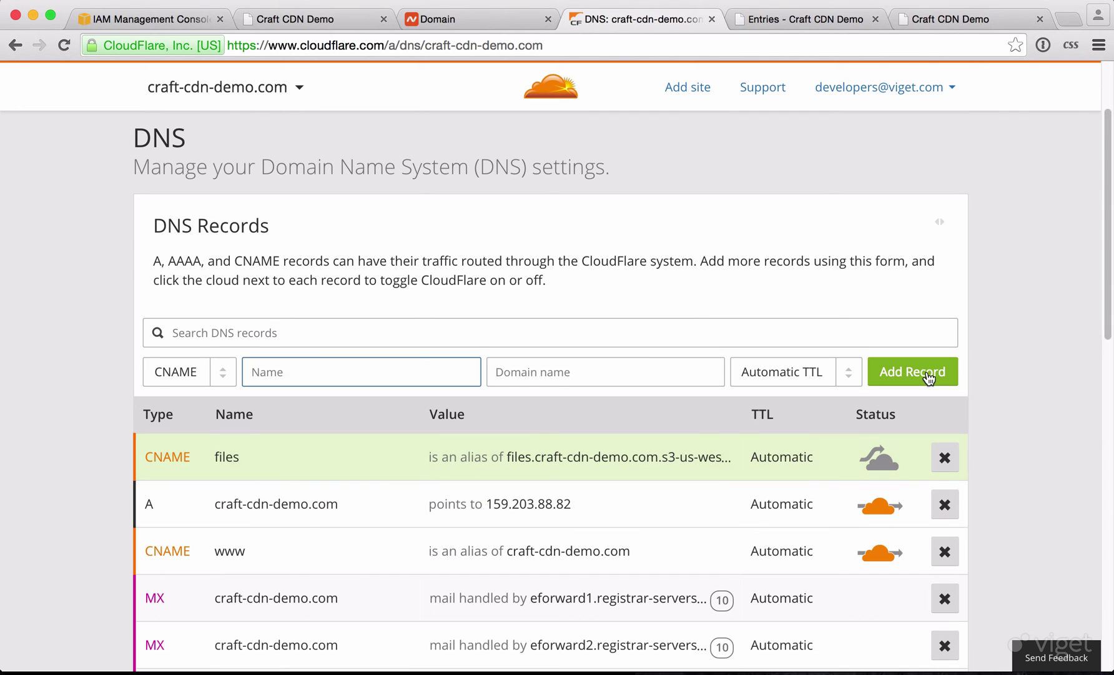
- Switch the files record's cloud icon to orange so Cloudflare proxies it
scroll(929, 378, "down", 3)
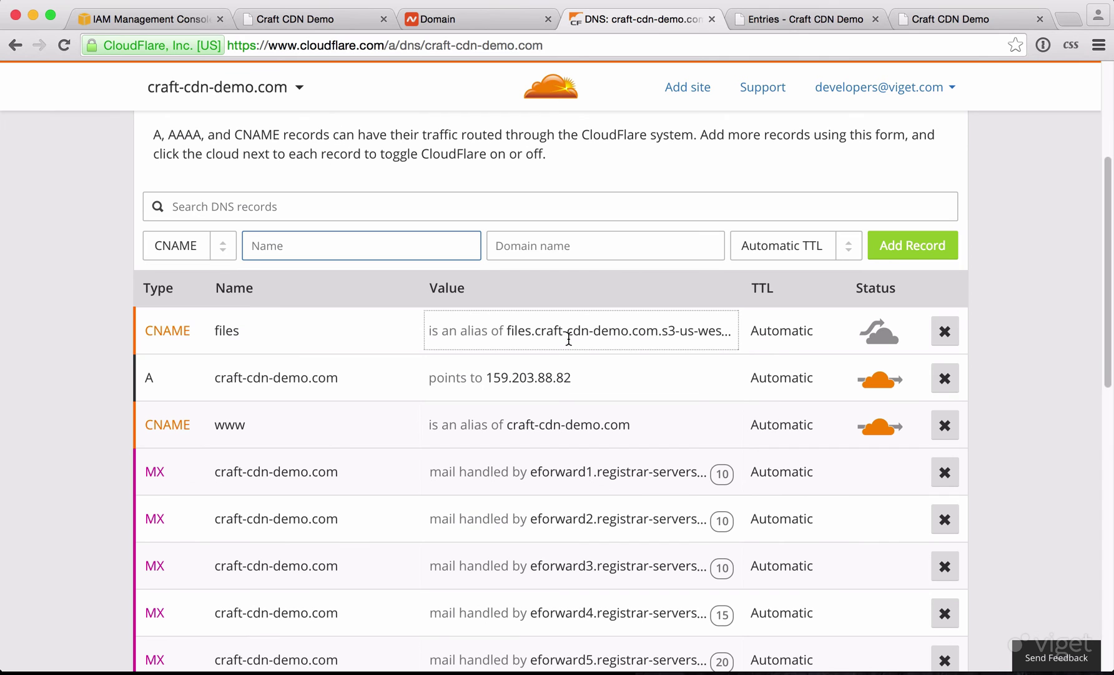
scroll(643, 331, "down", 3)
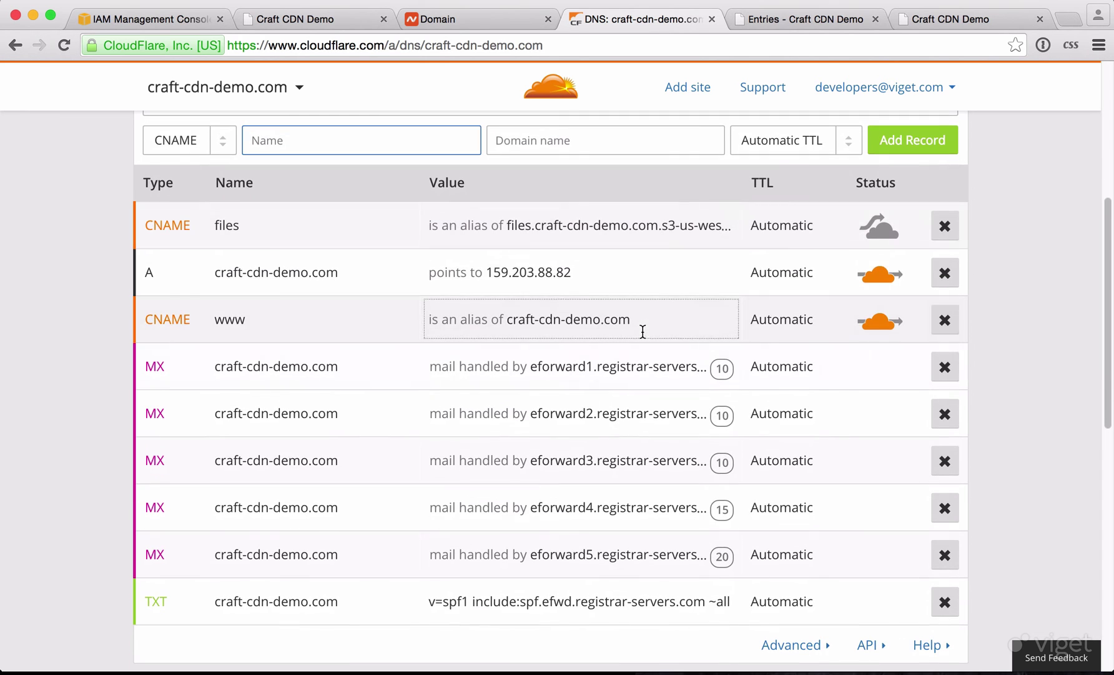
left_click(877, 237)
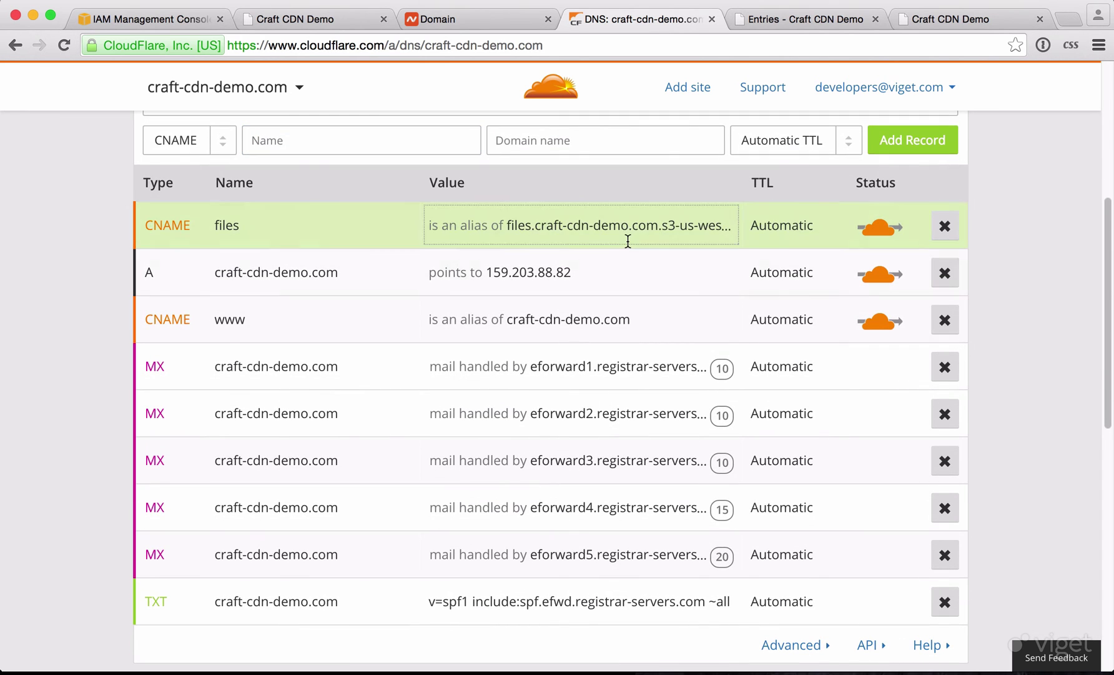
scroll(627, 241, "down", 1)
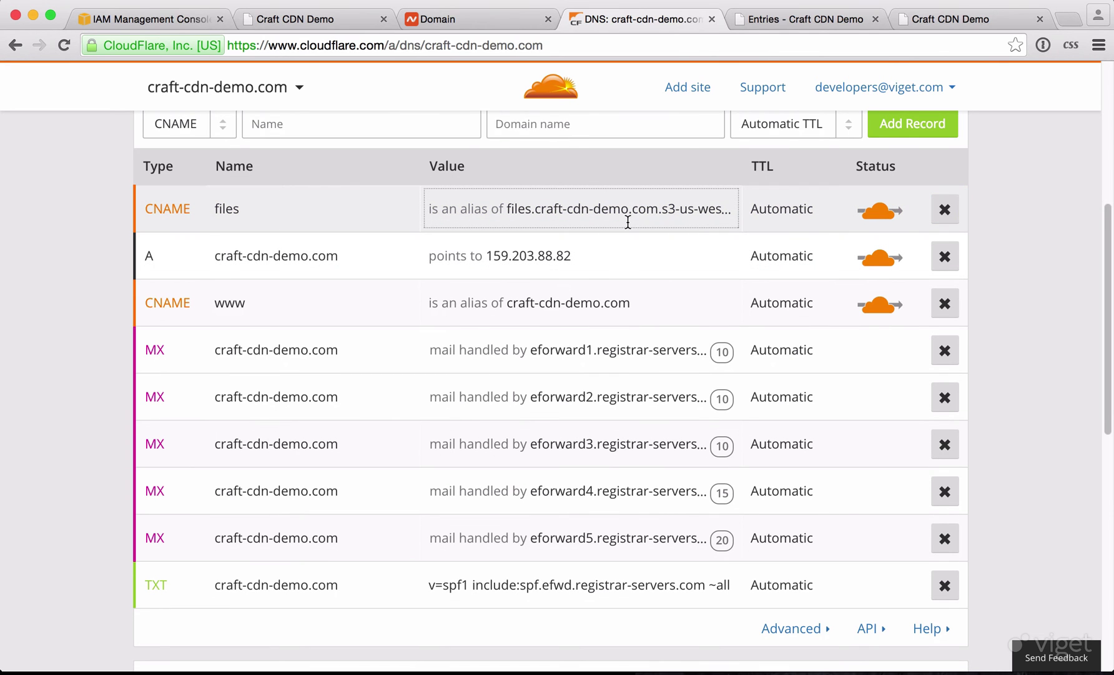
- Load the wallpaper's S3 image URL in a new tab over https instead of http
left_click(920, 24)
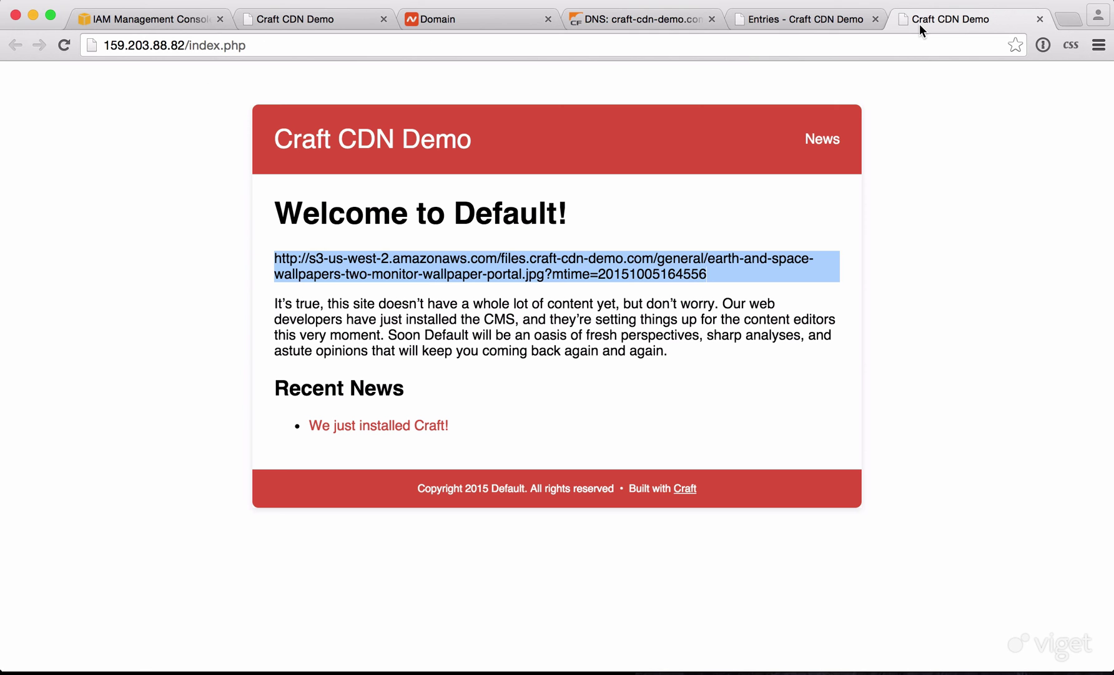
left_click(686, 236)
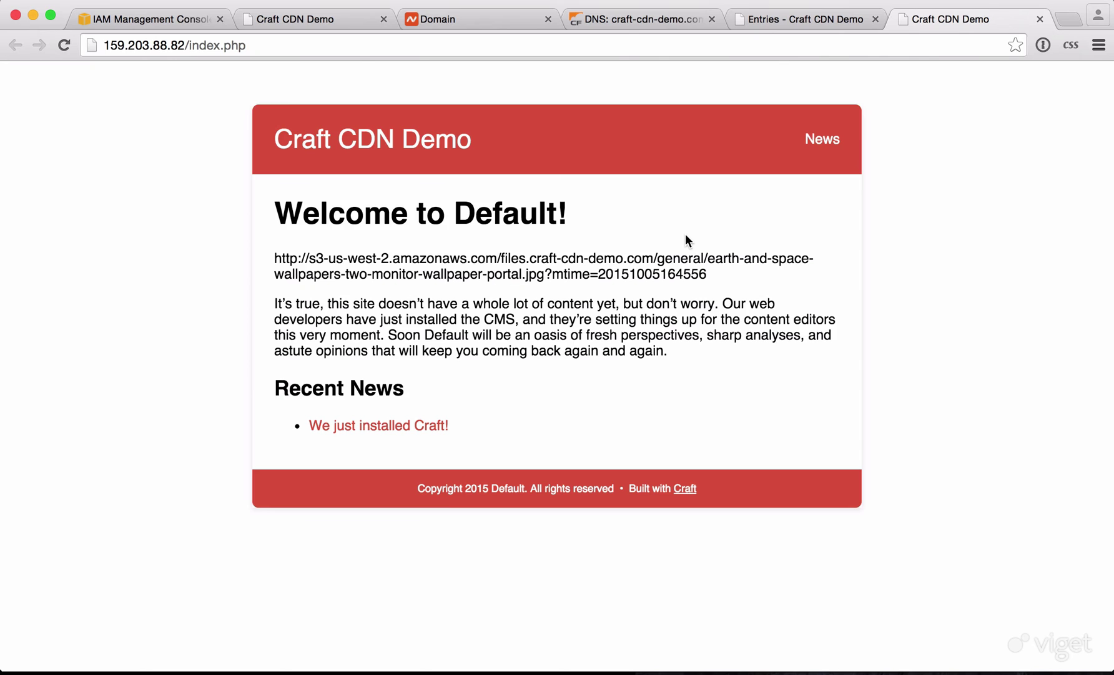
key("super+t")
key("super+v")
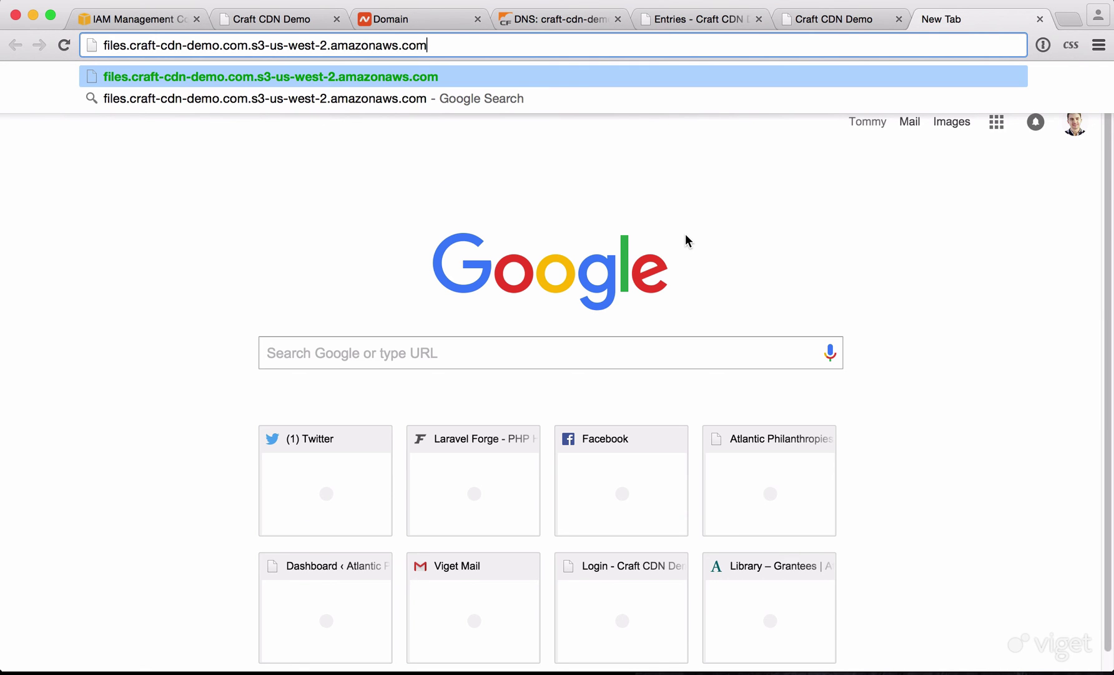
left_click(820, 19)
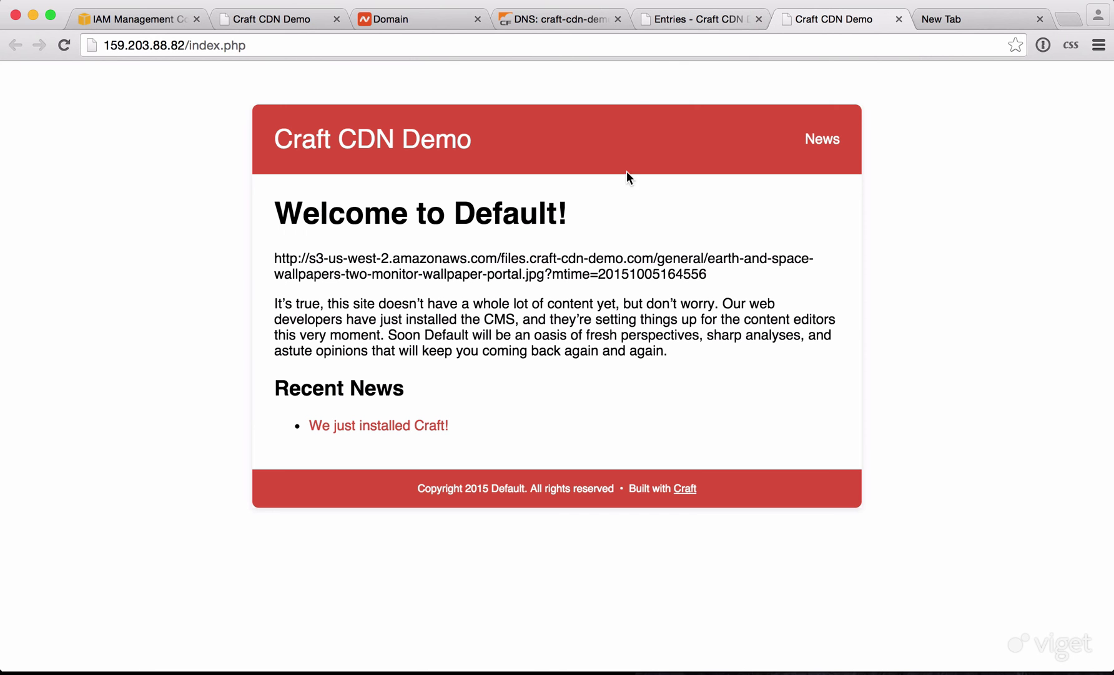
triple_click(653, 256)
key("super+c")
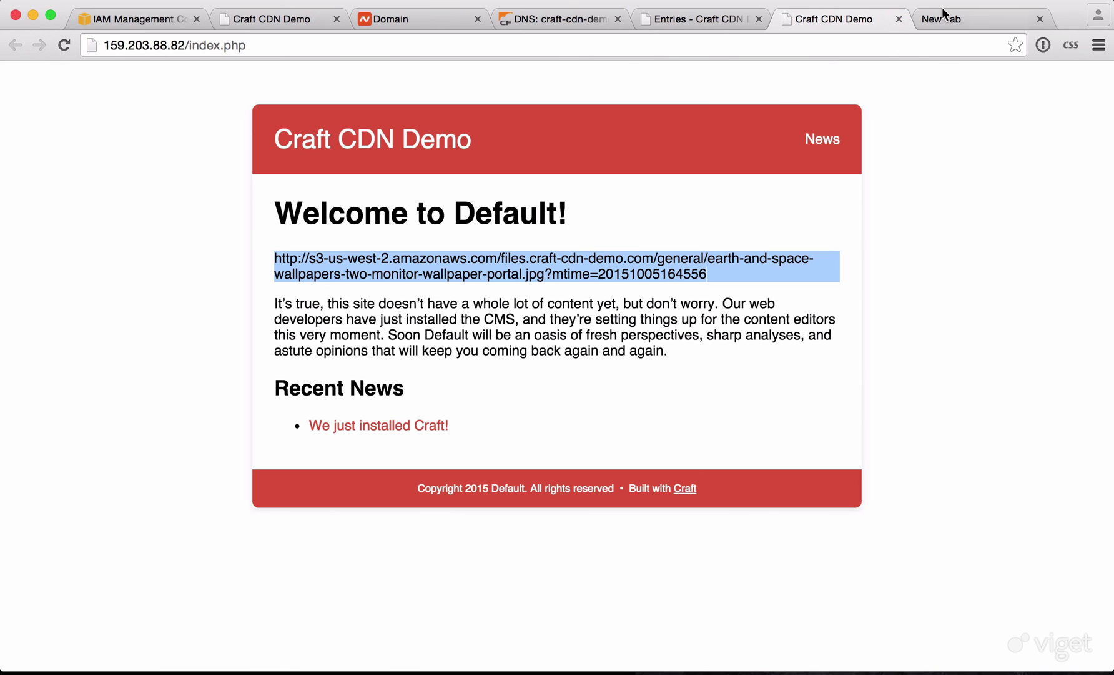
left_click(937, 19)
key("super+v")
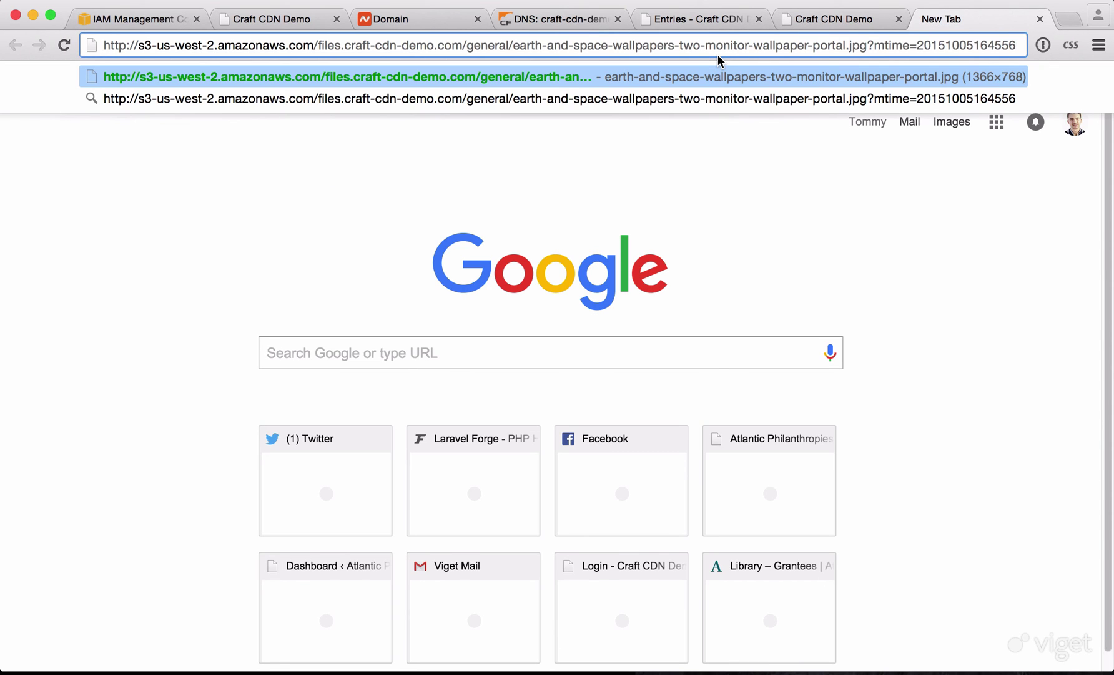
key("super+Left")
key("Left")
key("Left")
key("Left")
type("s")
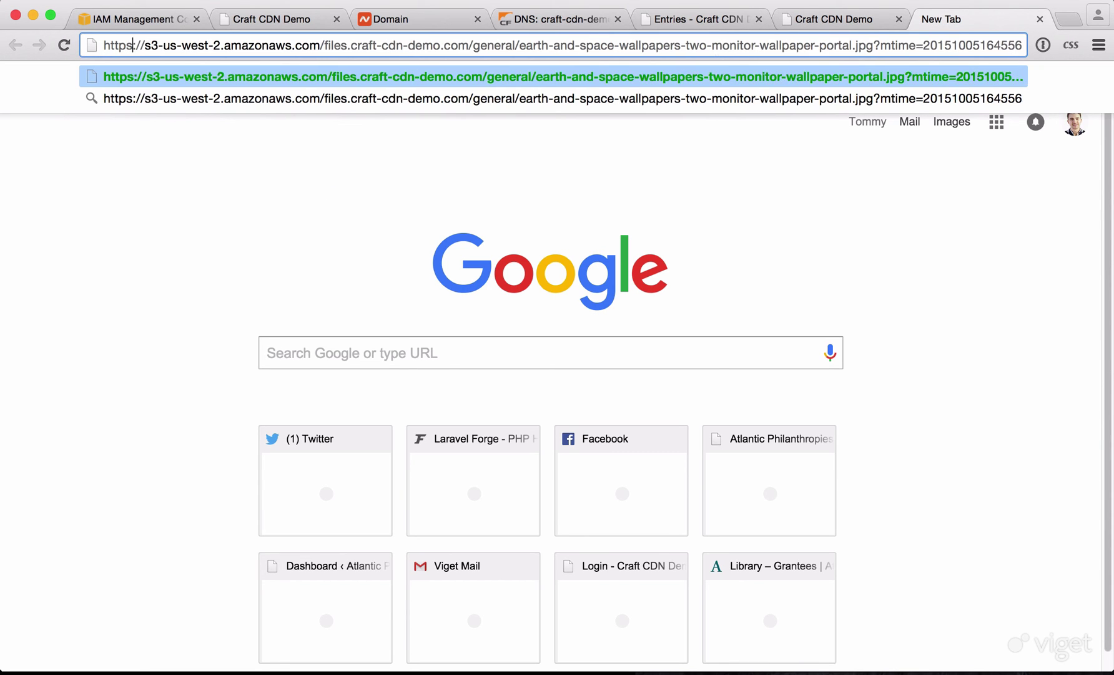
key("Return")
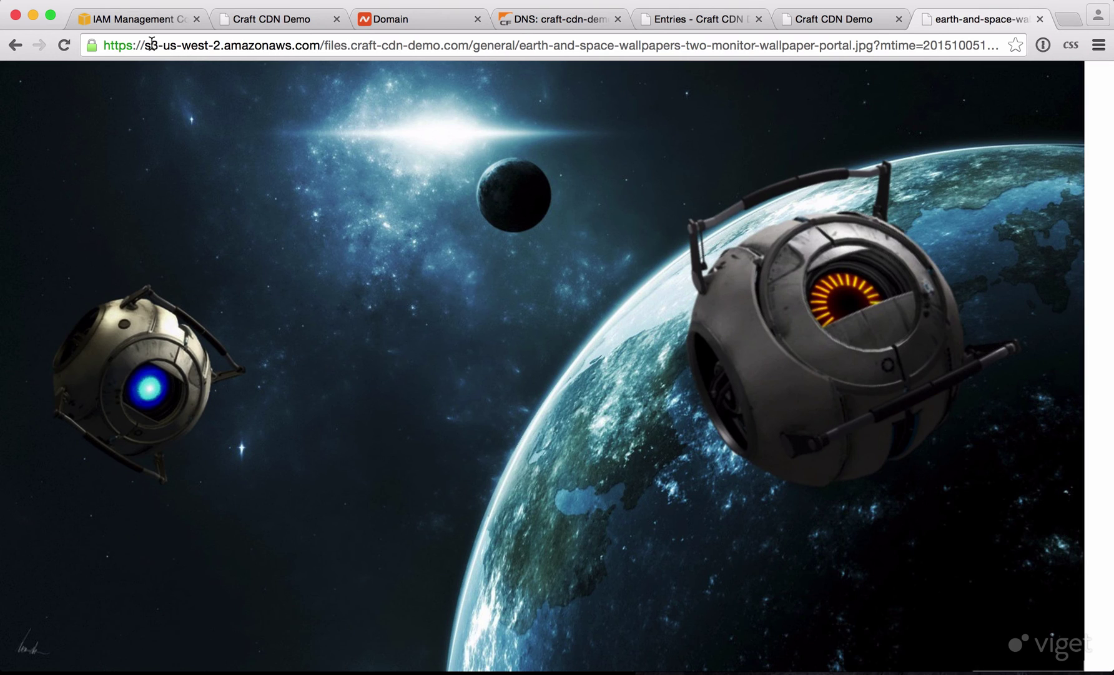
left_click_drag(144, 45, 321, 45)
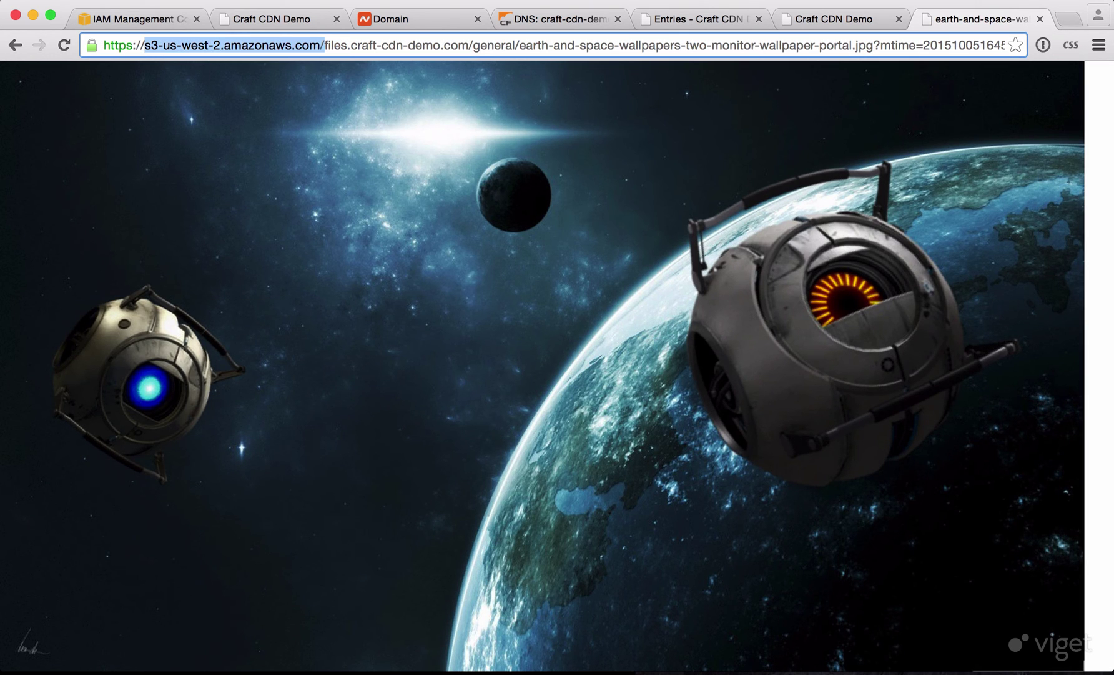
key("BackSpace")
key("Delete")
key("Return")
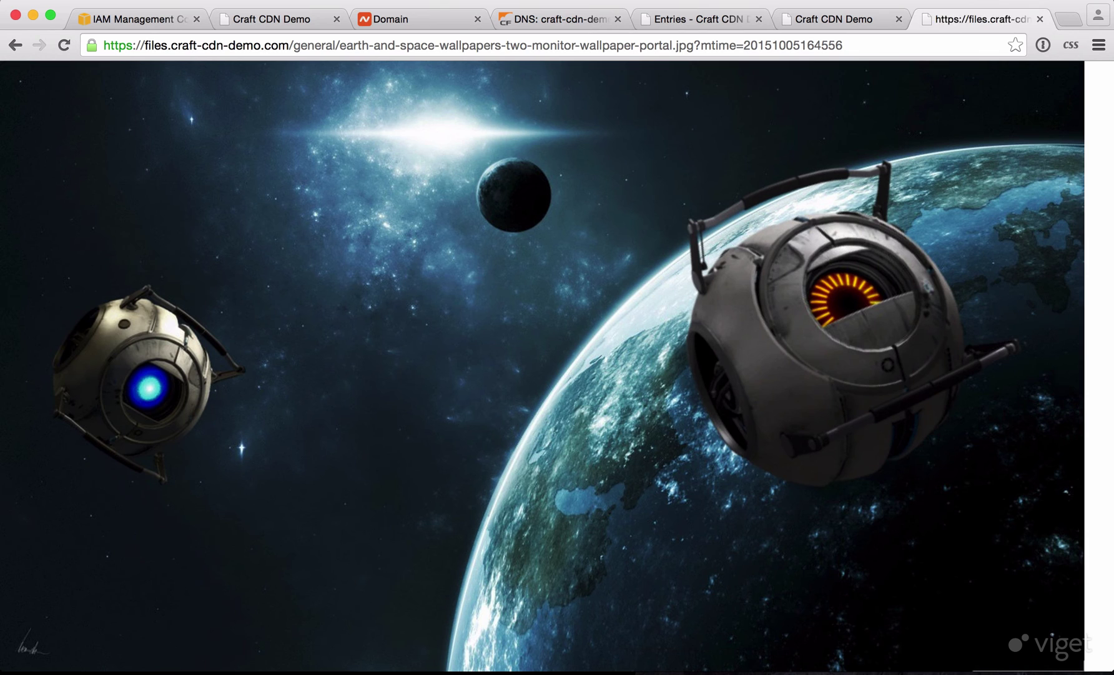
left_click(190, 50)
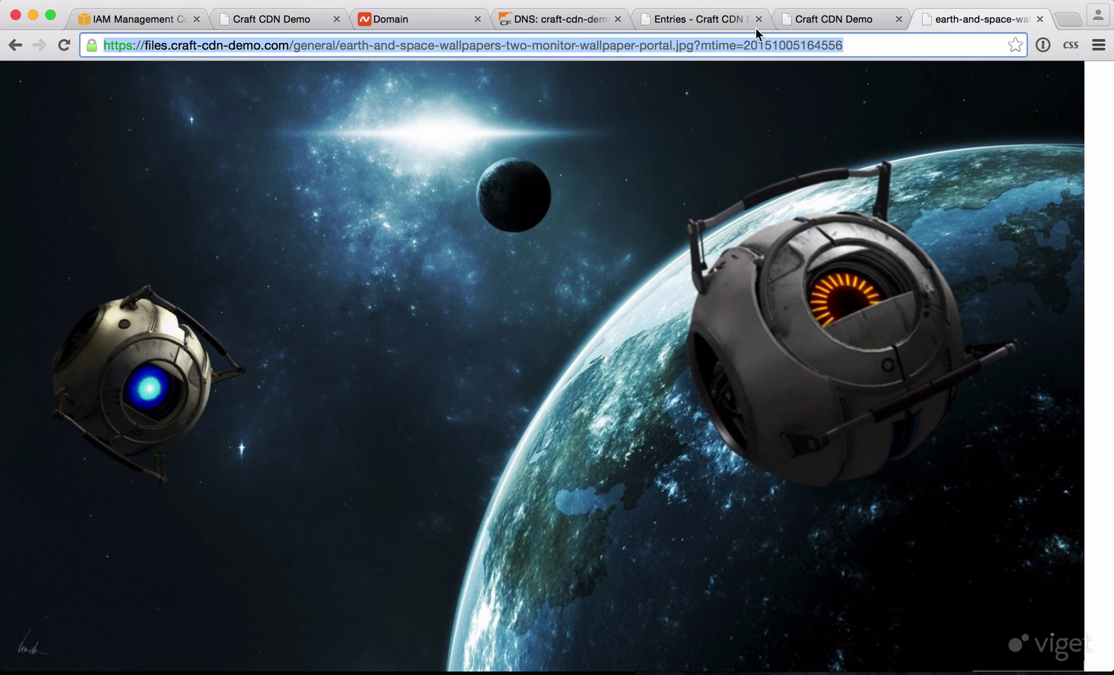
left_click(294, 45)
key("super+shift+Left")
key("super+c")
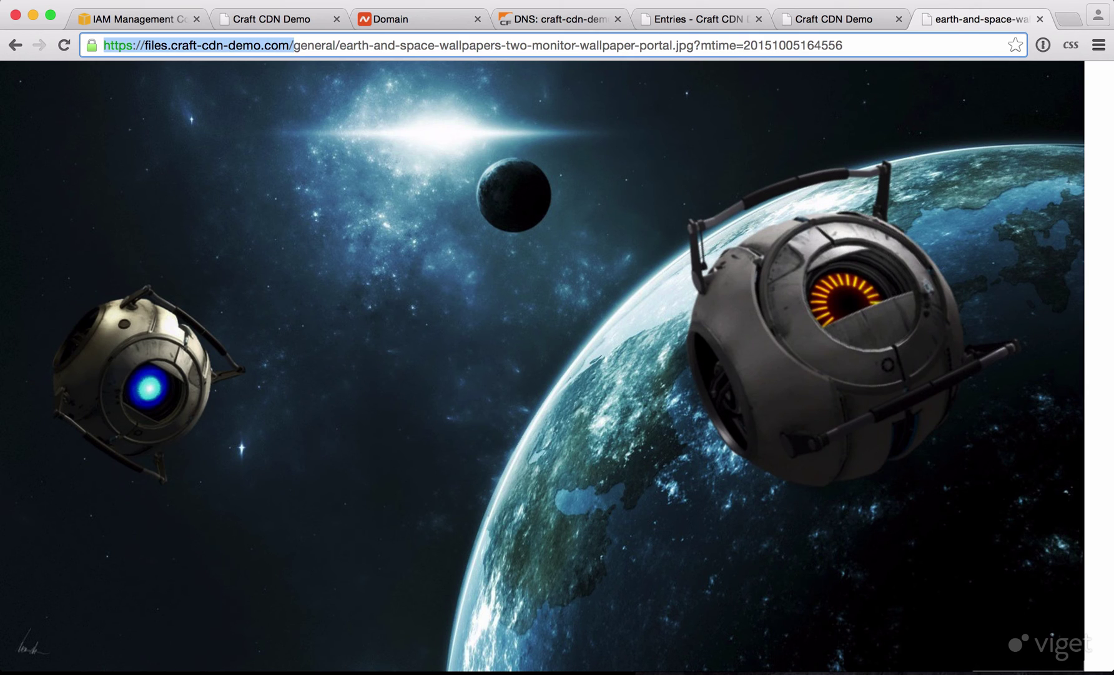
left_click(801, 25)
left_click(691, 19)
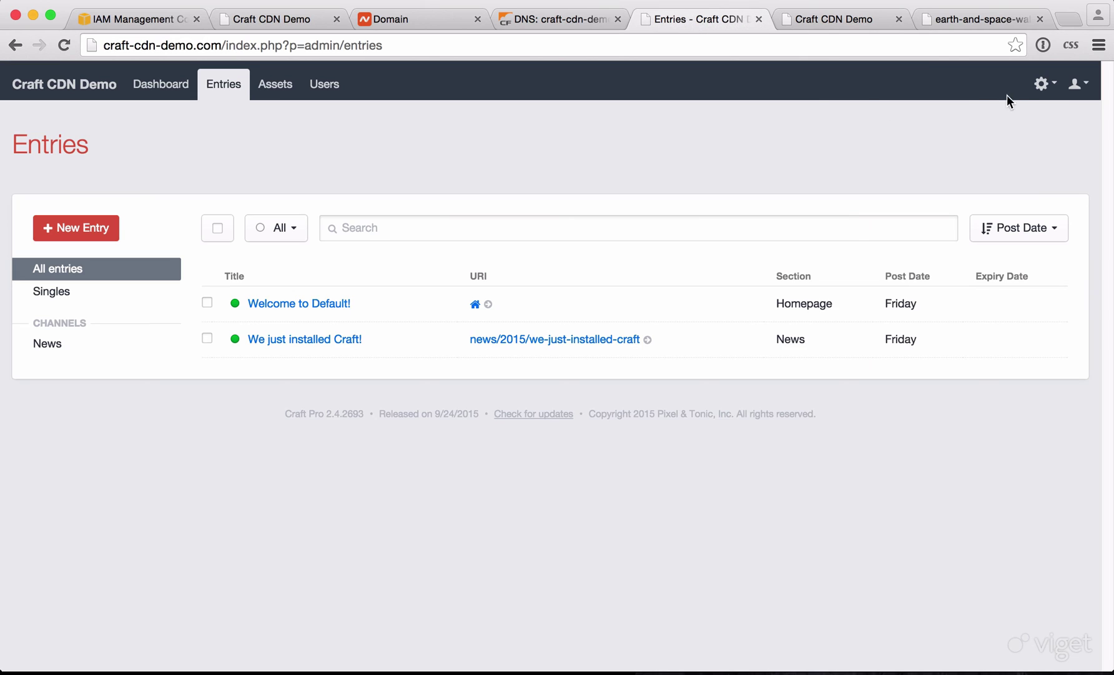
left_click(1049, 85)
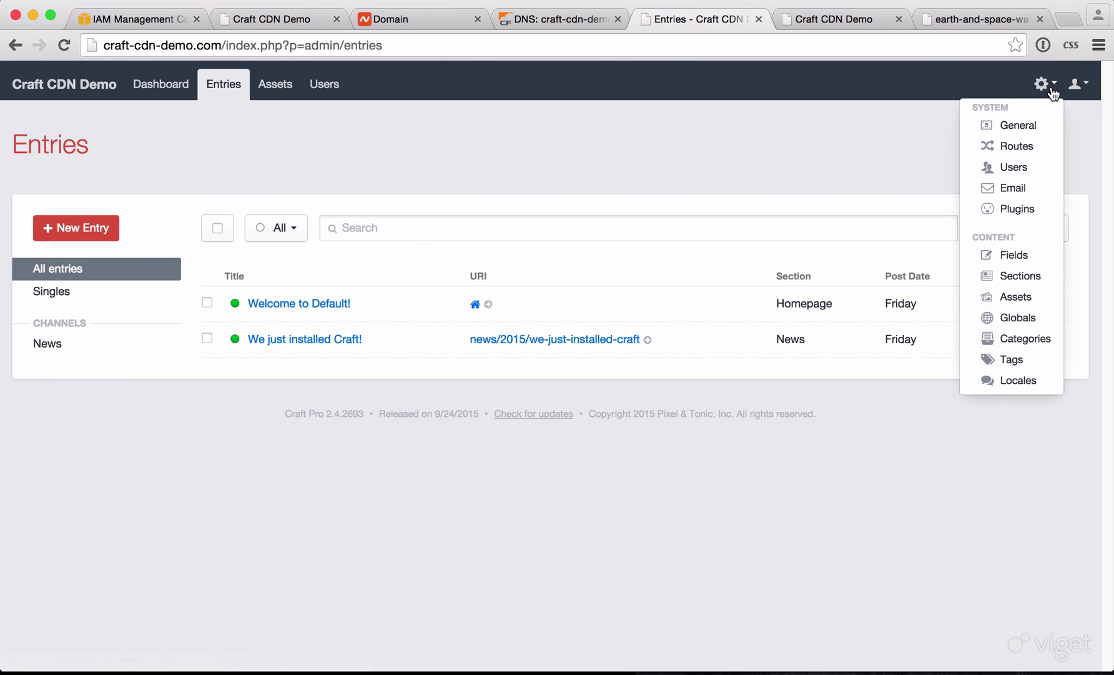
left_click(1008, 302)
left_click(49, 292)
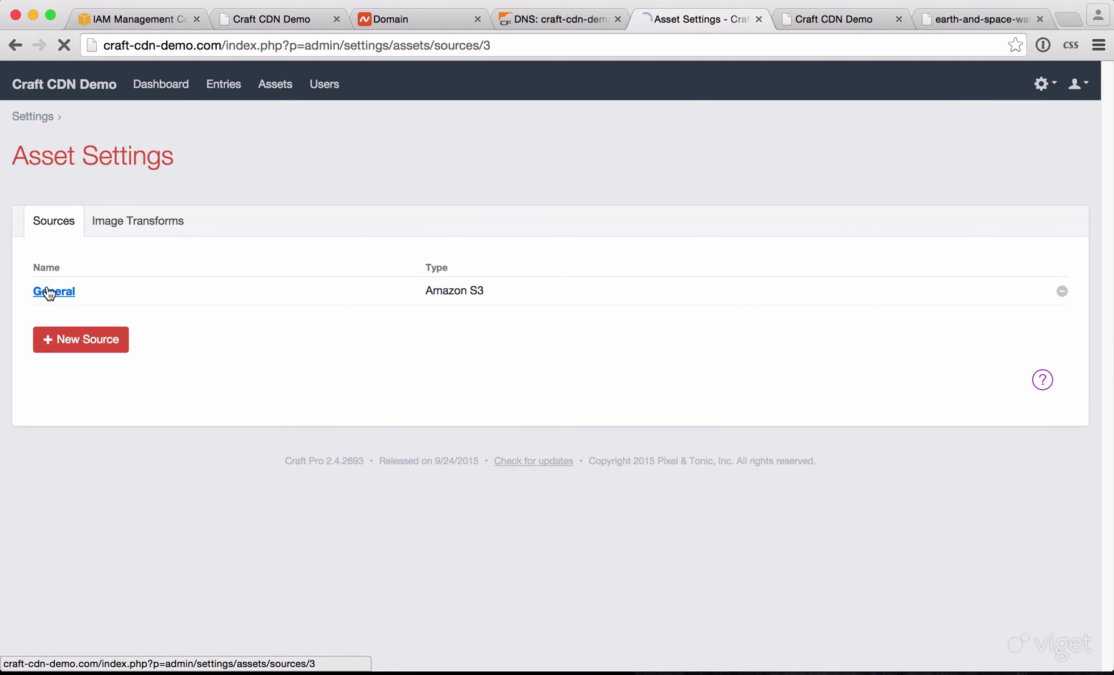
scroll(287, 381, "down", 5)
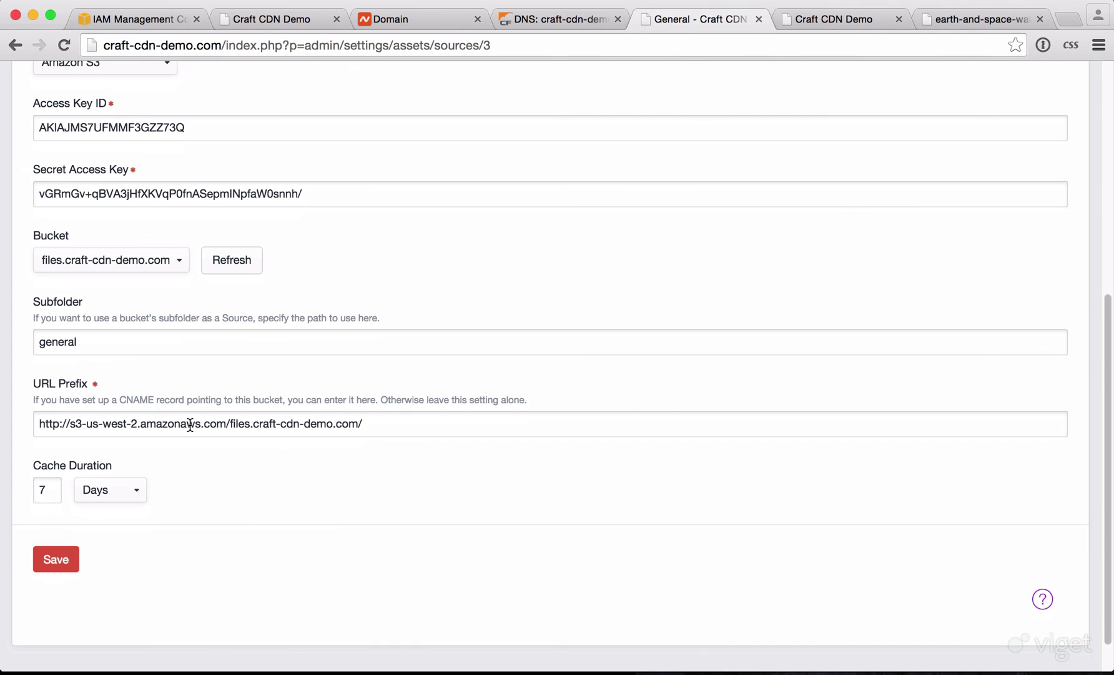
left_click(190, 425)
key("super+a")
key("super+v")
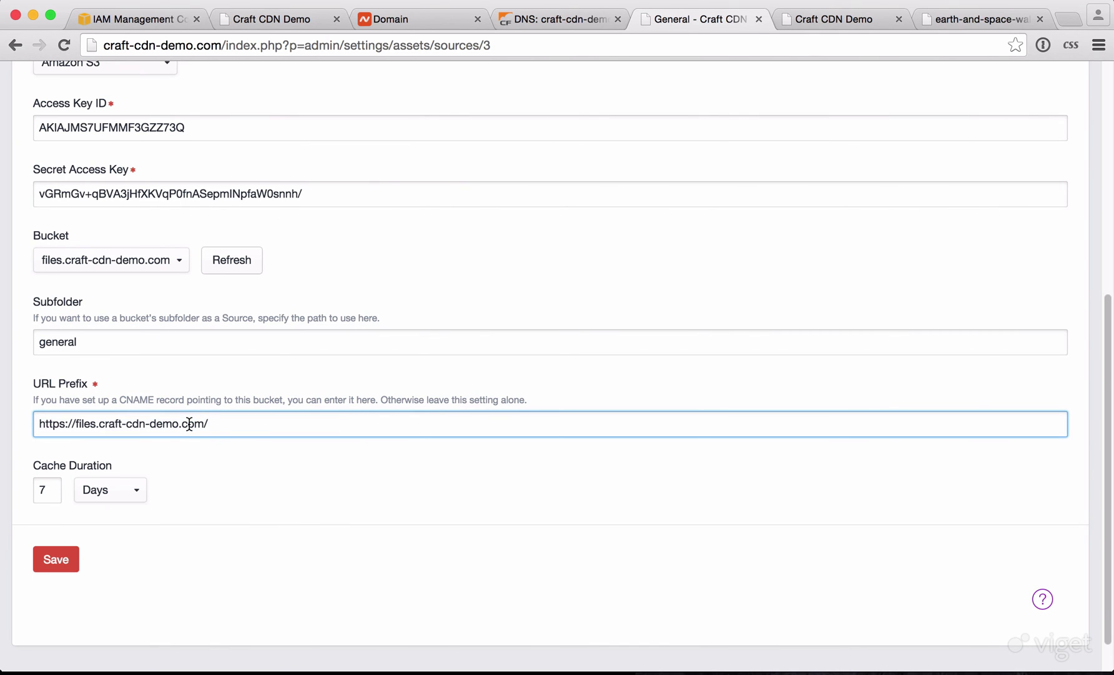
left_click(57, 562)
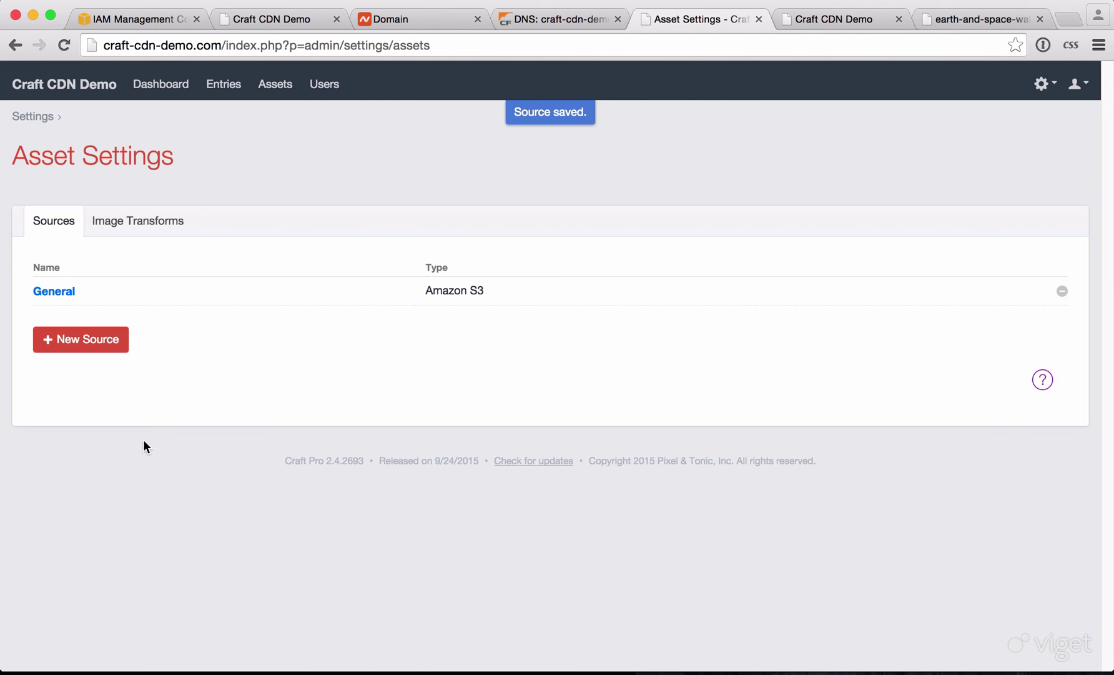
- Reload the site and open the new files.craft-cdn-demo.com image URL in a new tab
left_click(803, 22)
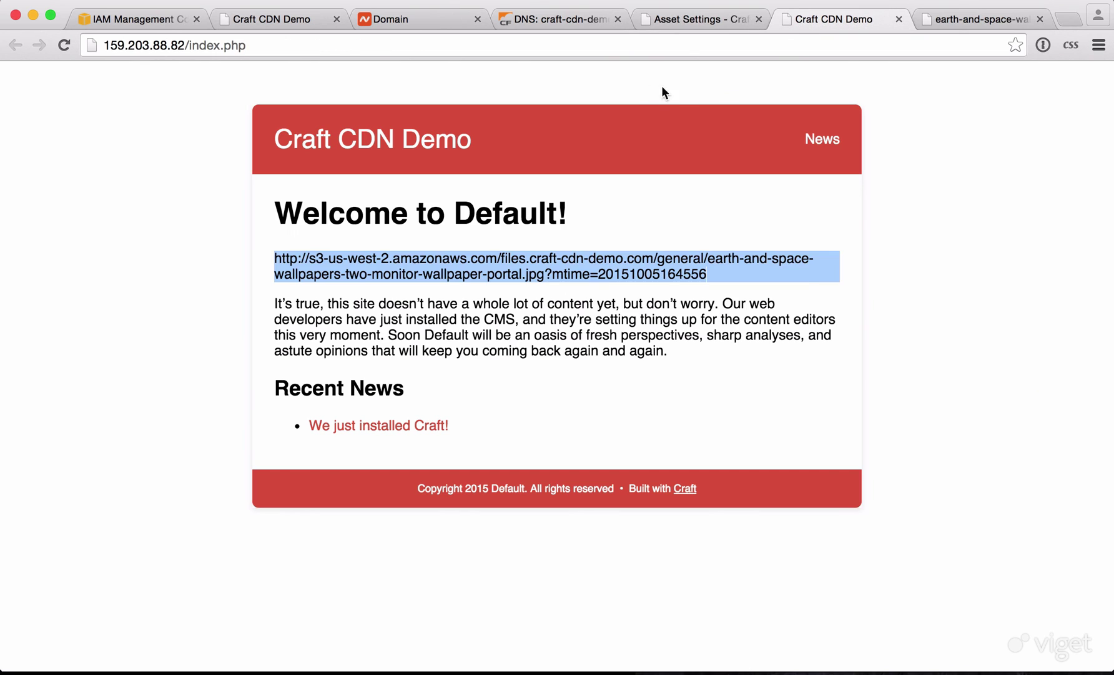
left_click(634, 92)
key("super+r")
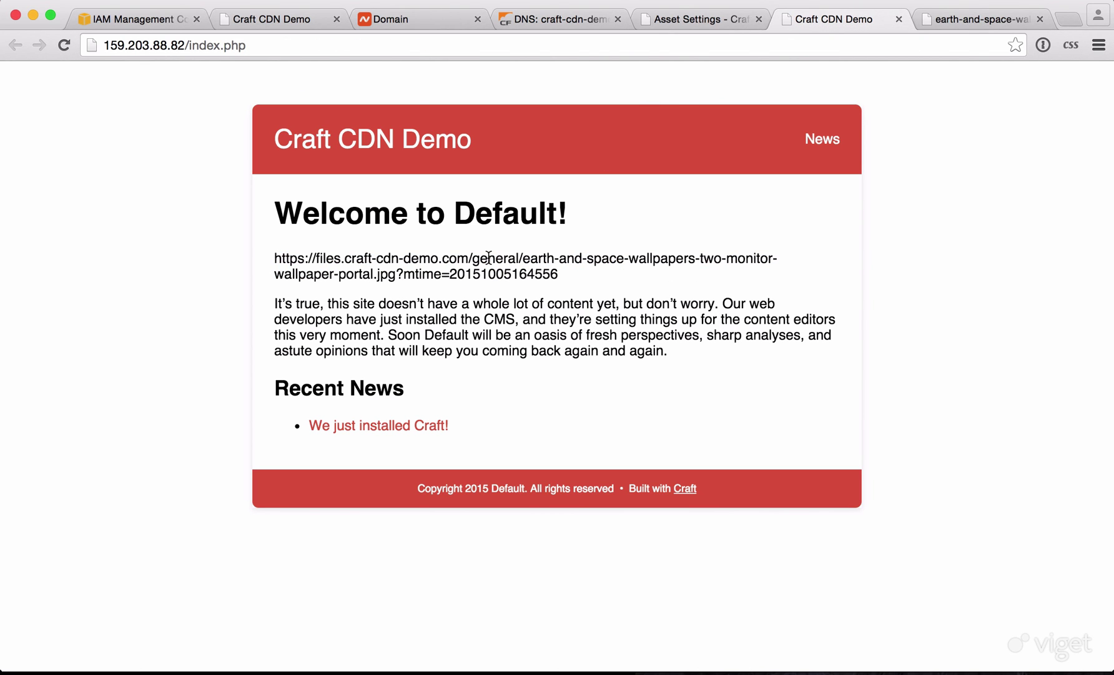
triple_click(312, 259)
key("super+c")
key("super+t")
key("super+v")
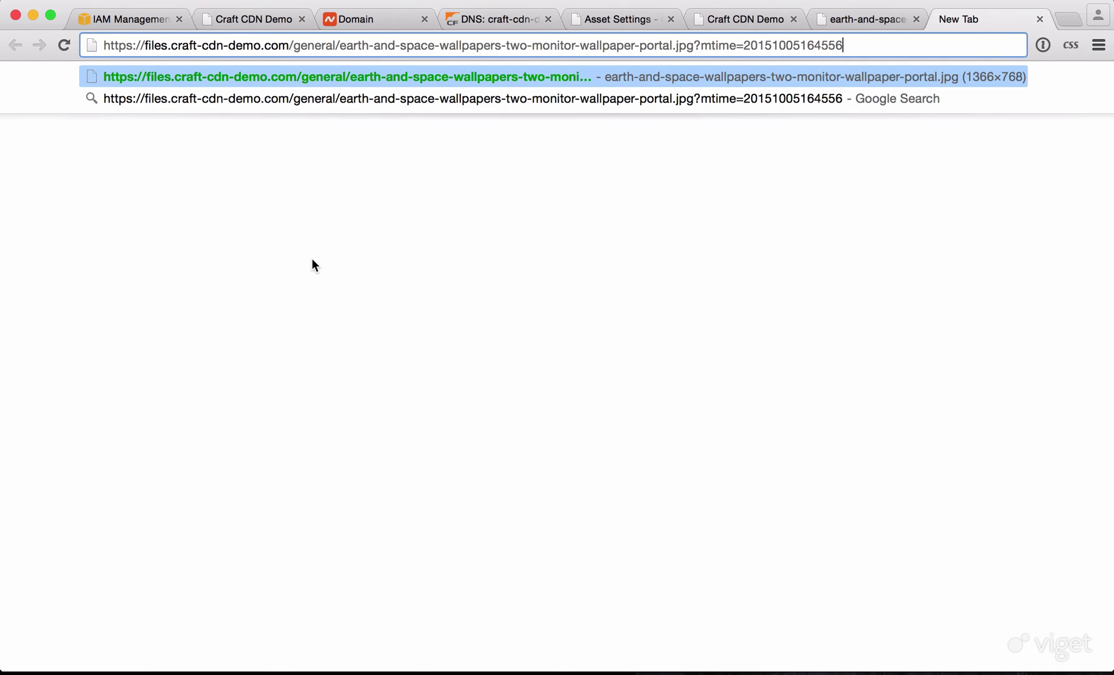
key("Return")
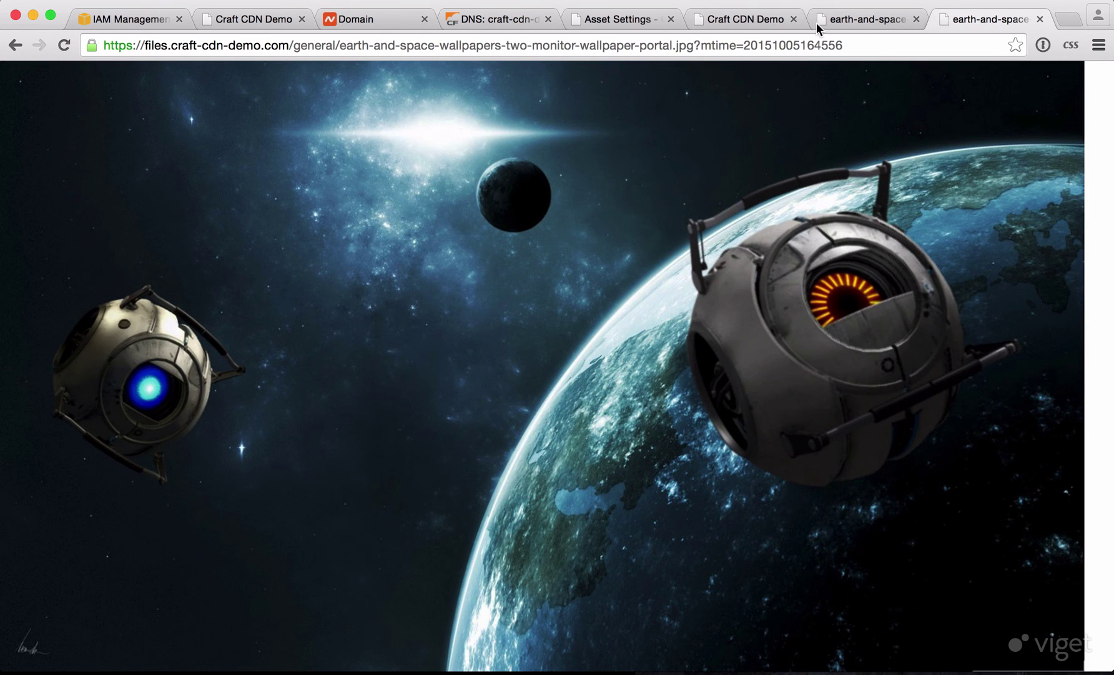
left_click(747, 19)
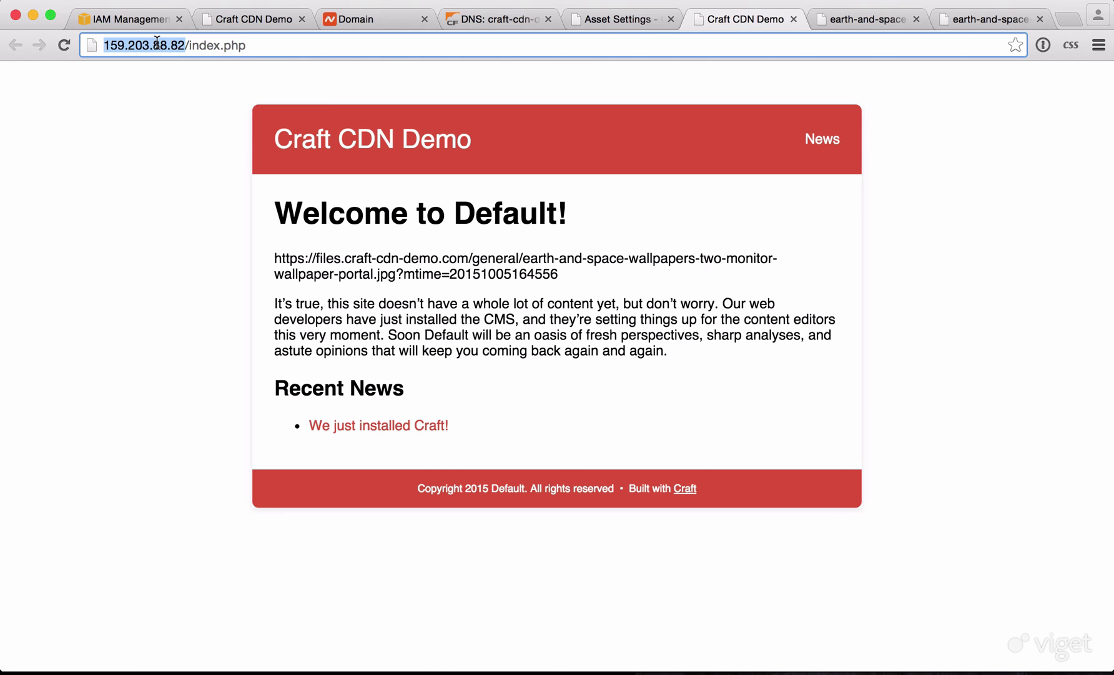
left_click(331, 90)
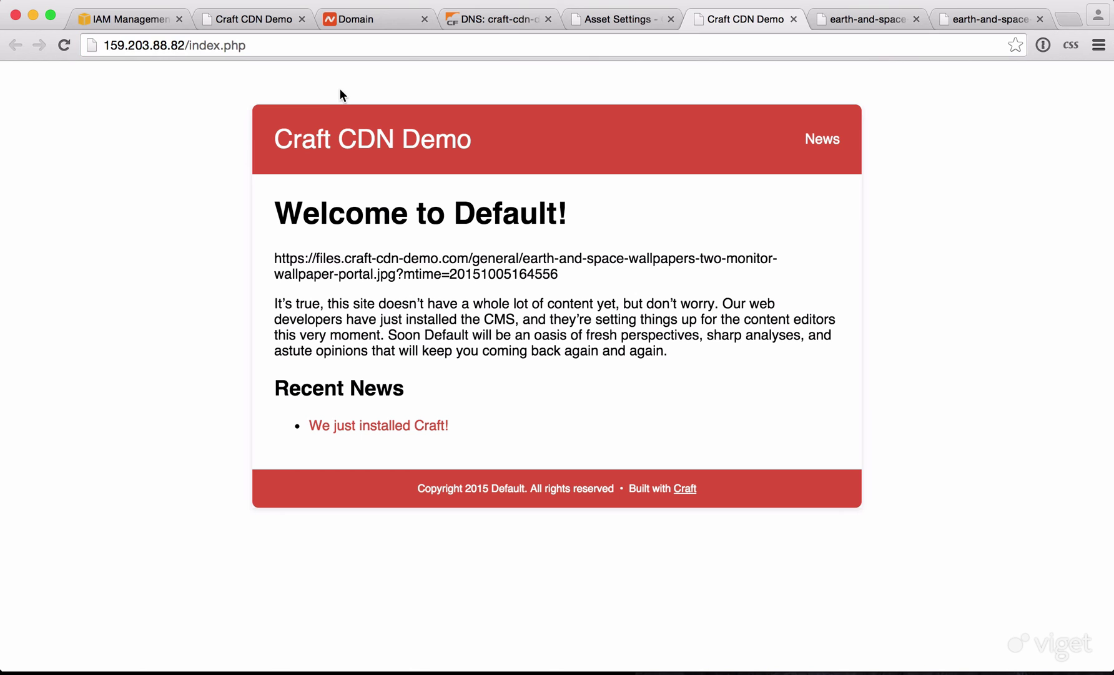
left_click(631, 20)
left_click(1059, 84)
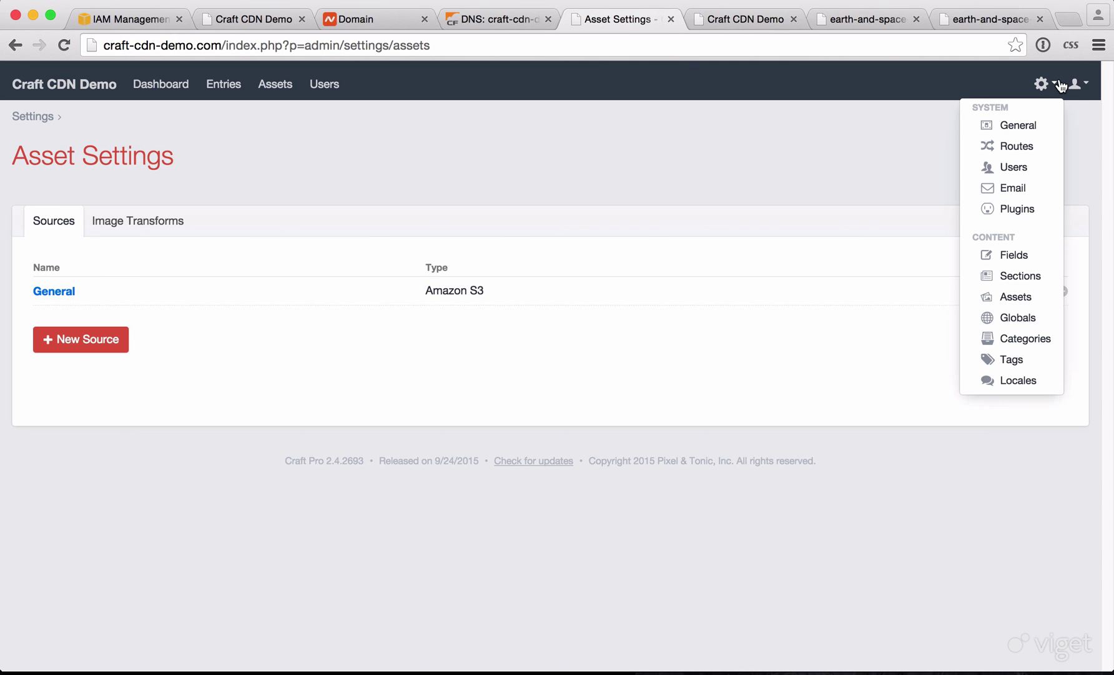
left_click(1017, 125)
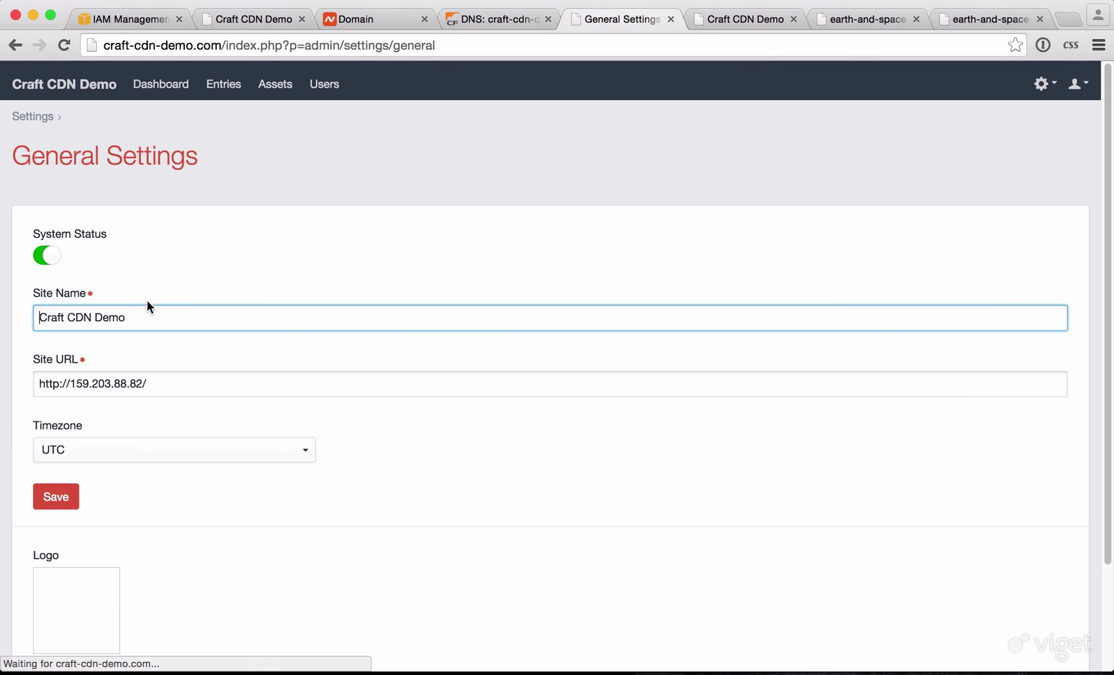
triple_click(231, 383)
type("https:")
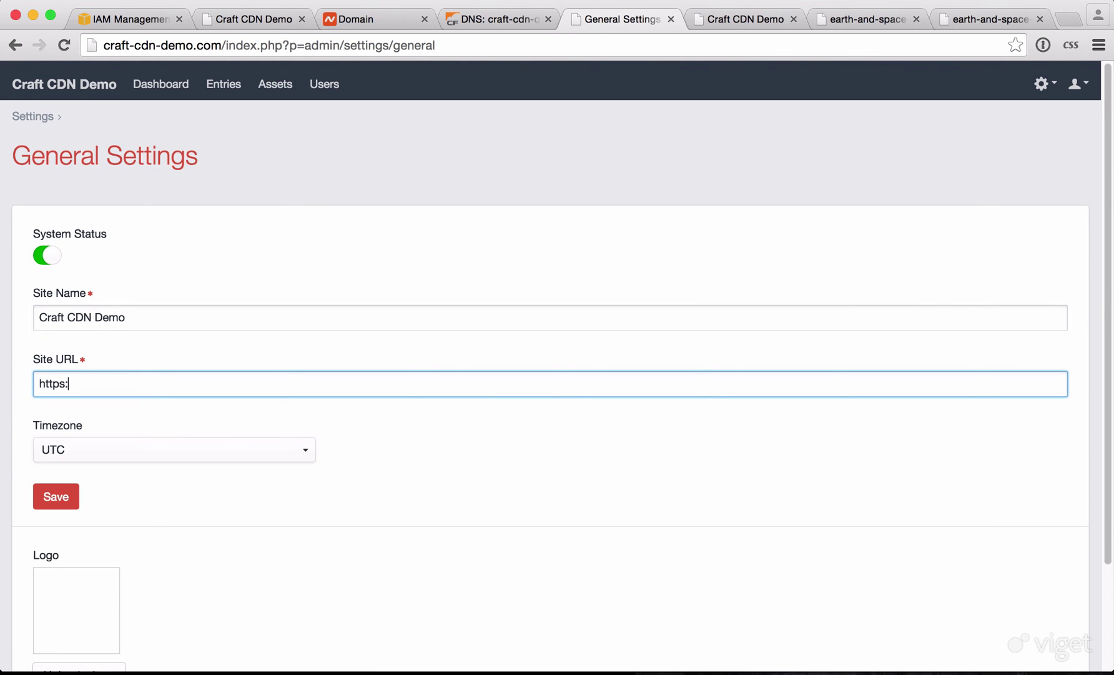
type("//craft-cdn-demo.com")
left_click(55, 497)
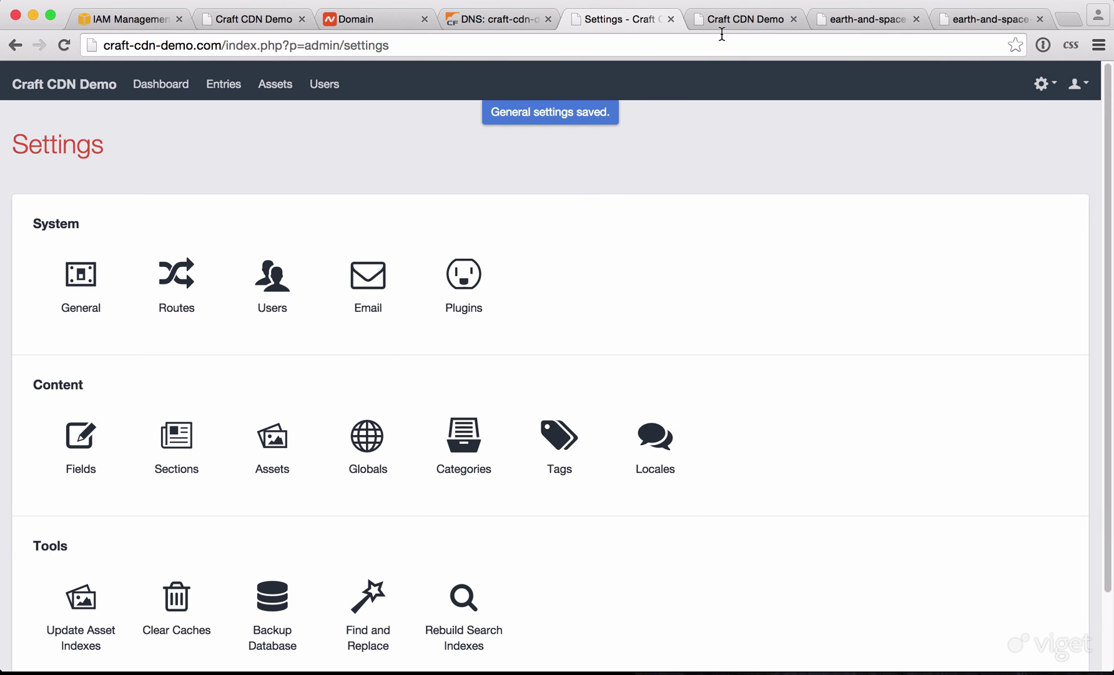
left_click(724, 19)
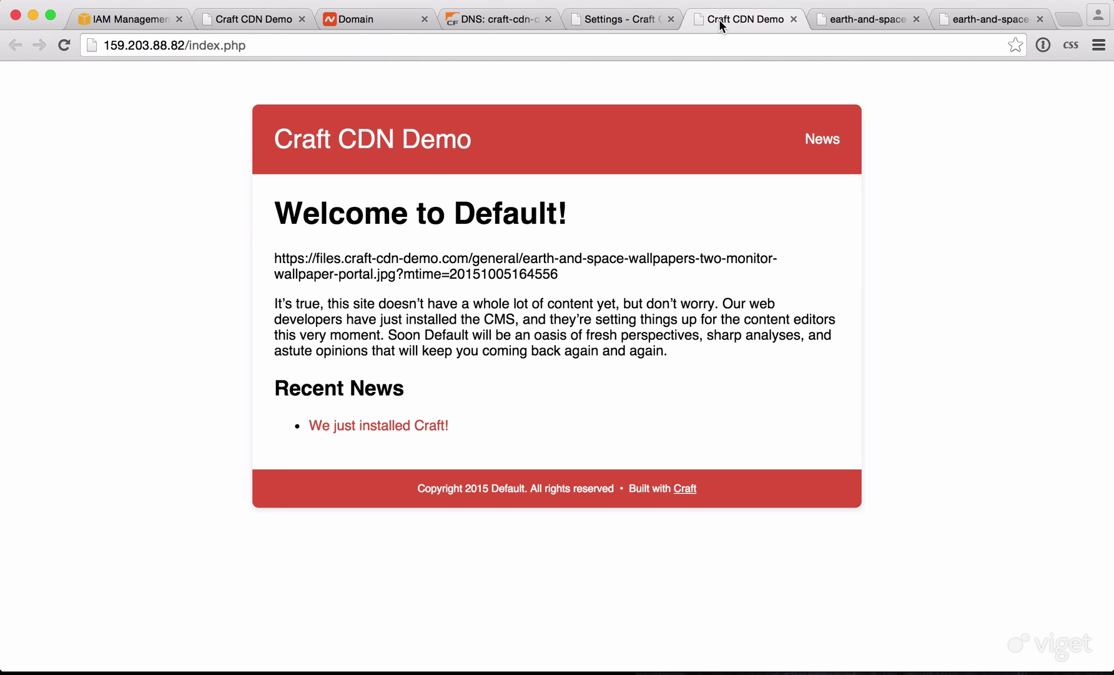
left_click(186, 45)
type("craft-cdn-demo.com")
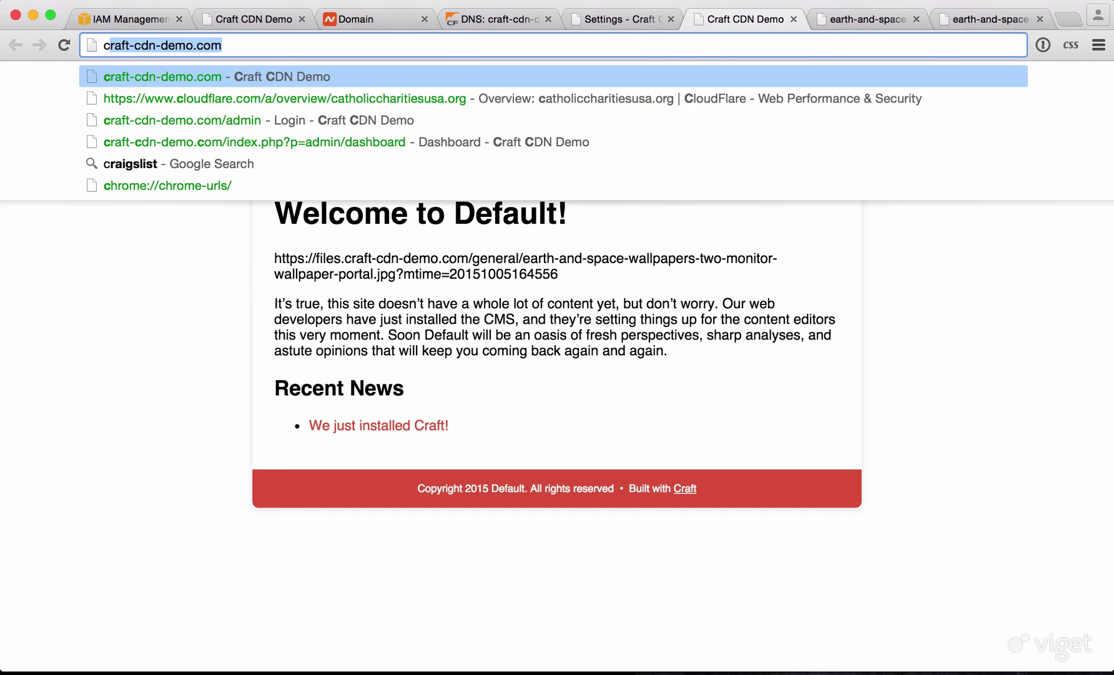
key("Return")
left_click(104, 45)
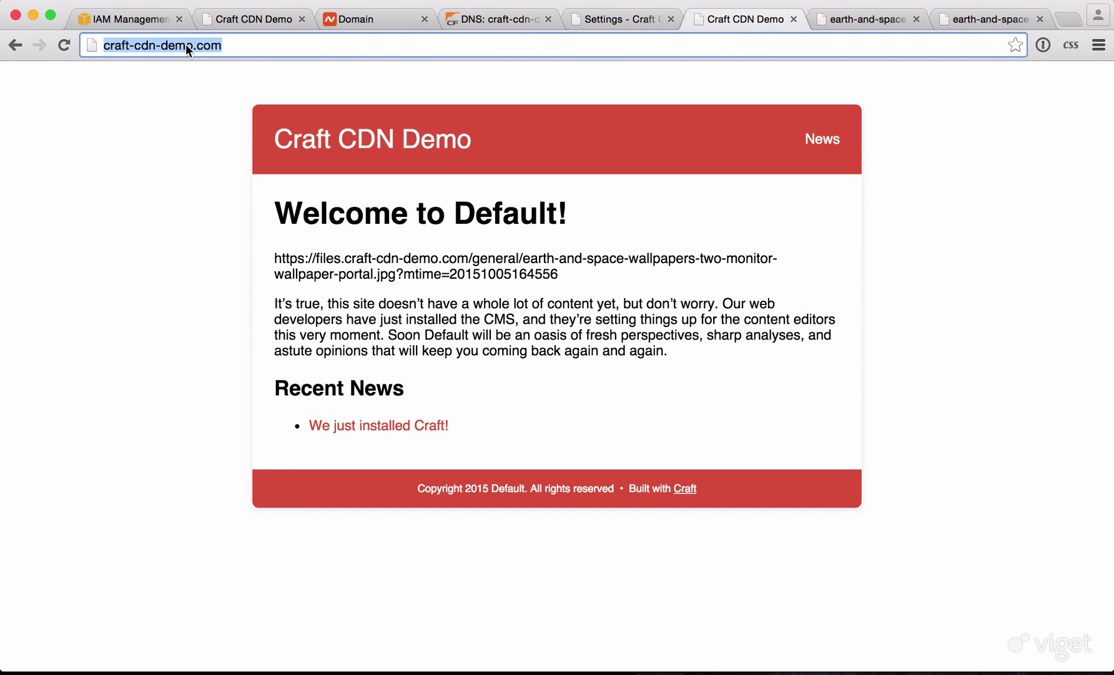
left_click(104, 45)
type("https://")
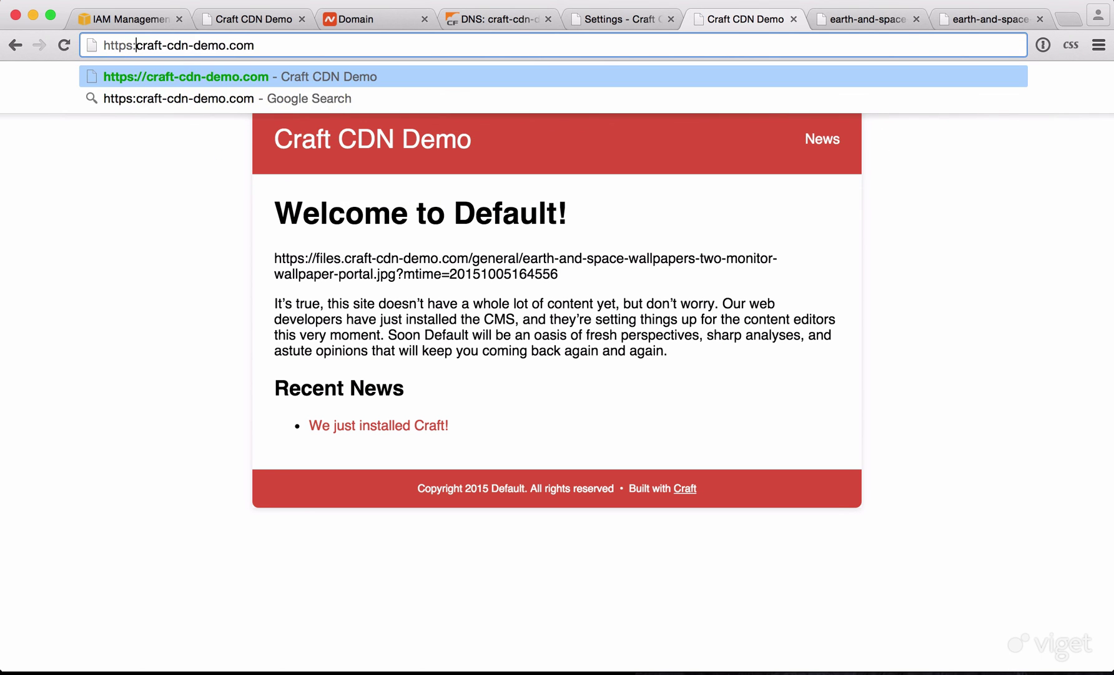
key("Return")
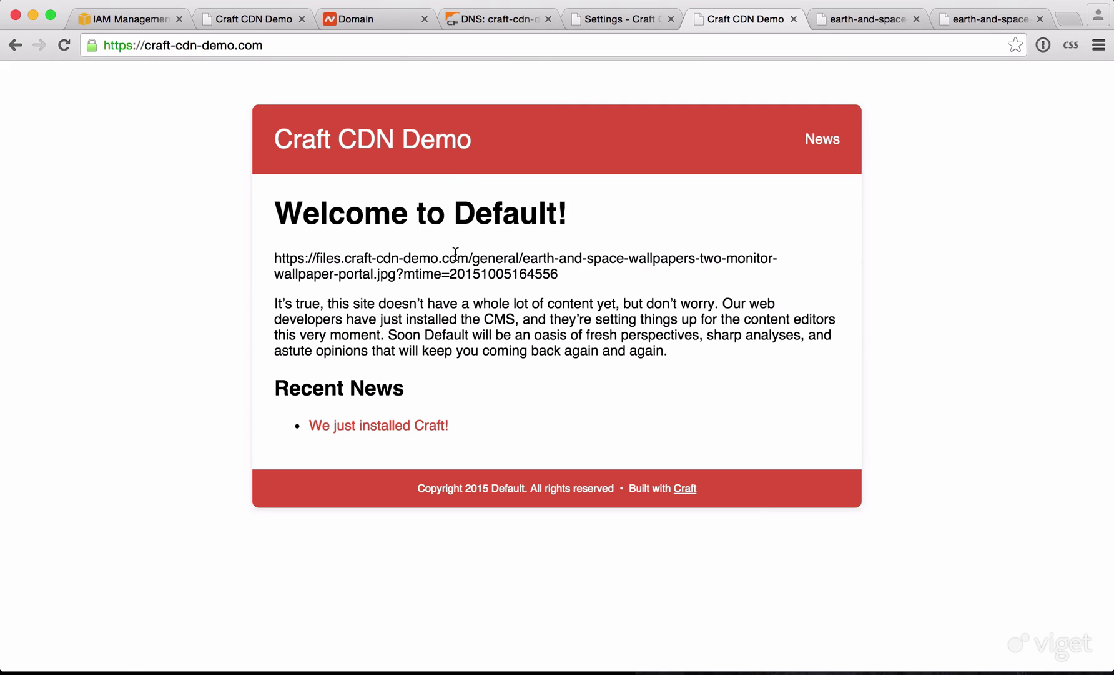
- Check the asset URL on the page, then reload the site over plain http
triple_click(433, 265)
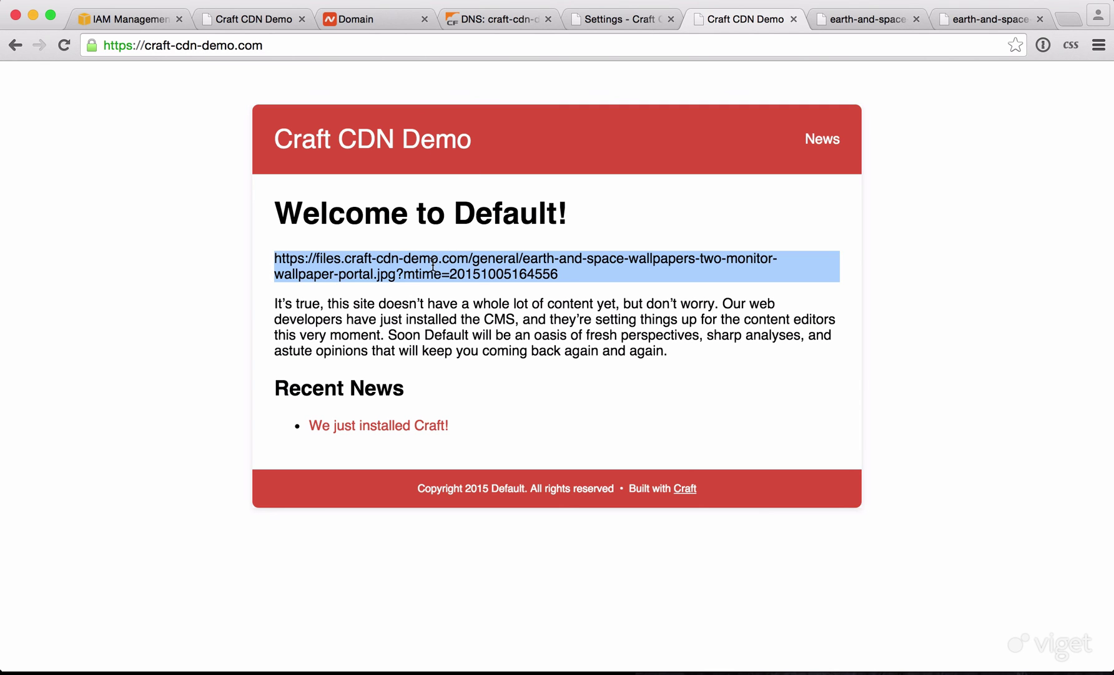
left_click(652, 223)
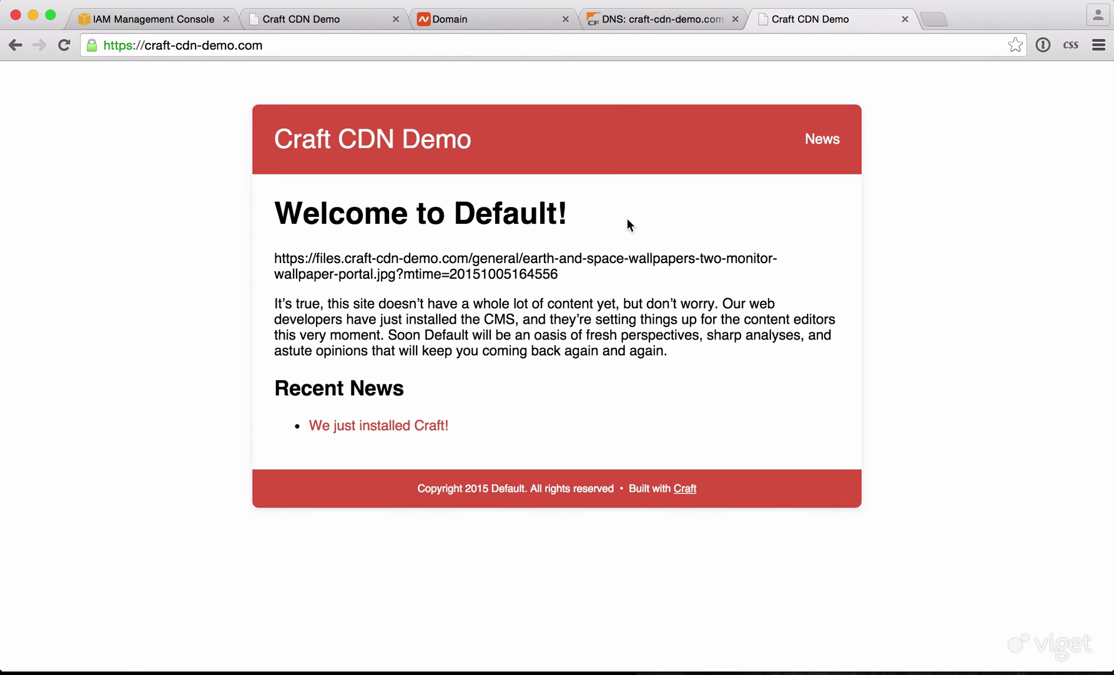
left_click(204, 49)
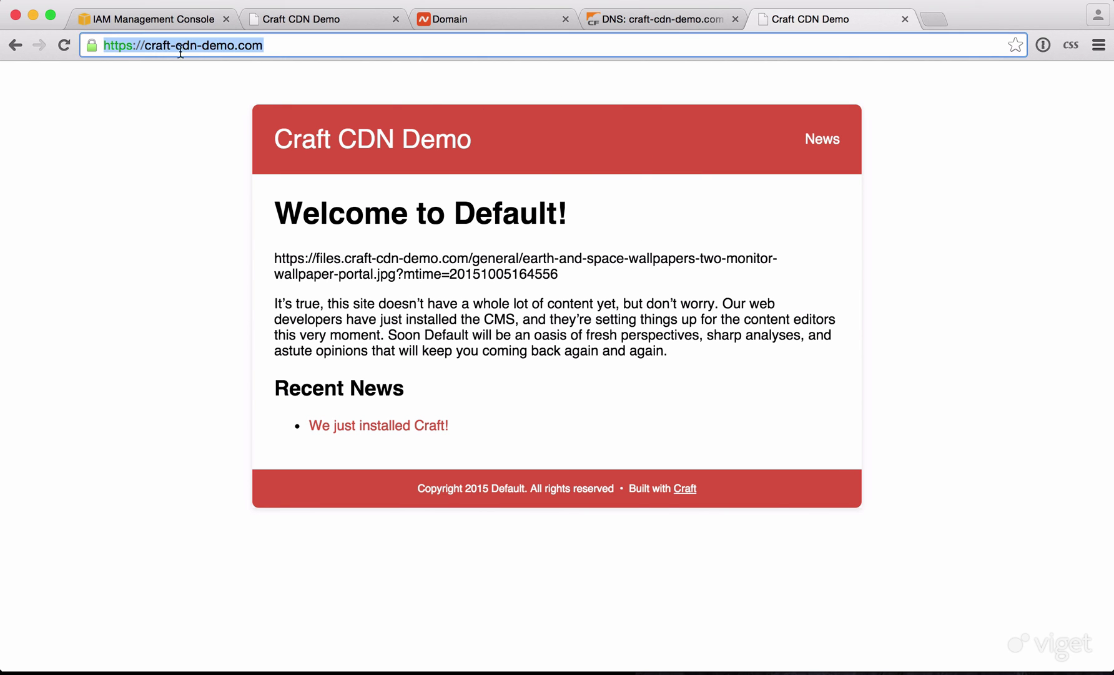
left_click(145, 45)
key("BackSpace")
key("BackSpace")
key("BackSpace")
key("BackSpace")
key("BackSpace")
key("BackSpace")
key("BackSpace")
key("BackSpace")
key("Return")
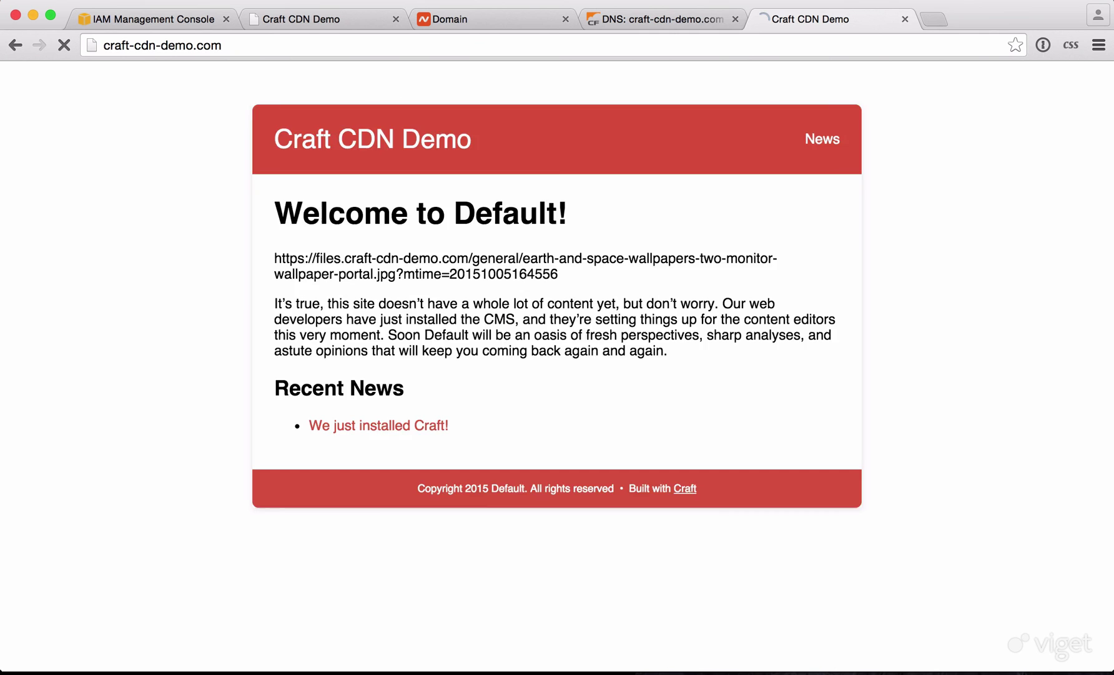
- Go to the Page Rules section for craft-cdn-demo.com in Cloudflare
left_click(657, 20)
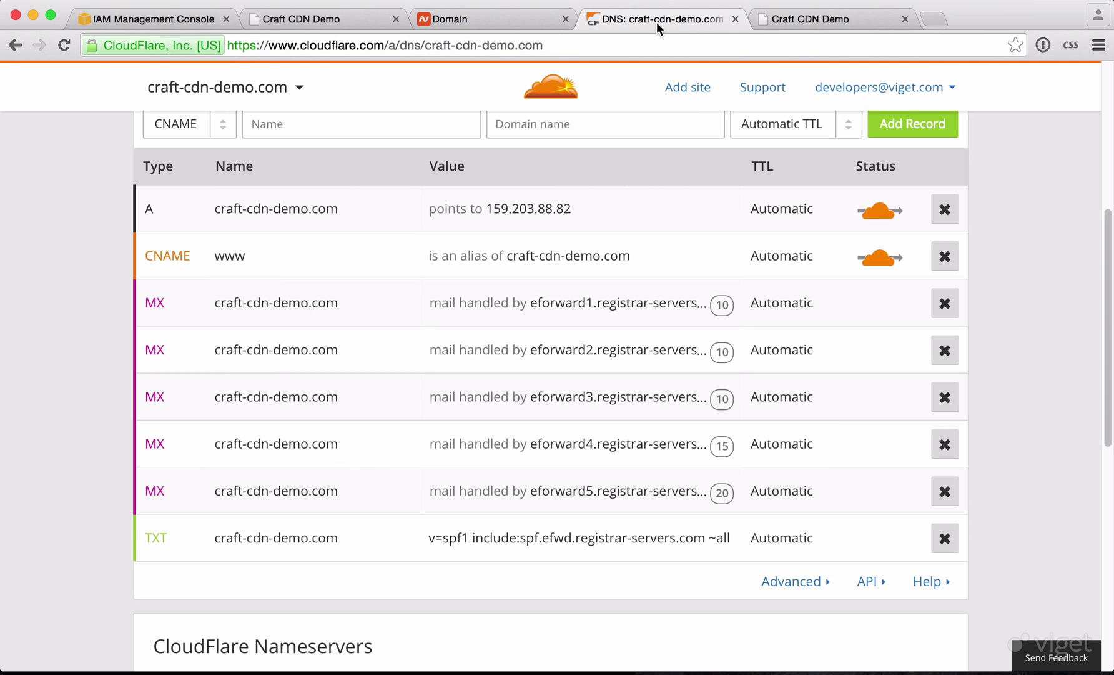
scroll(737, 169, "up", 6)
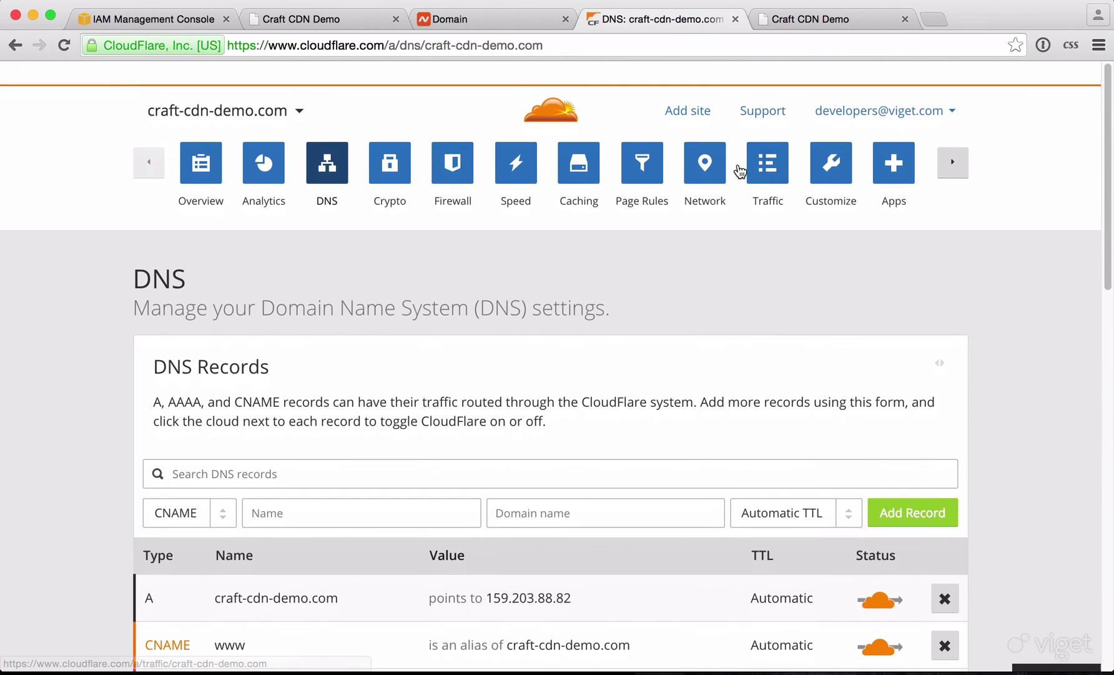
left_click(643, 149)
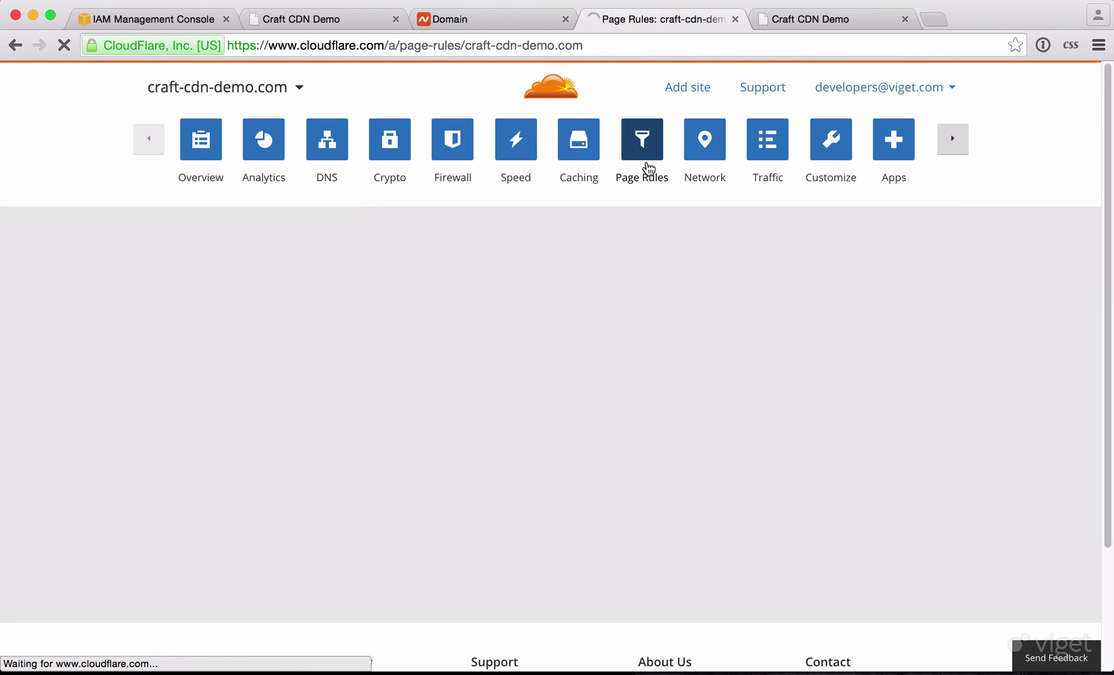
scroll(662, 312, "down", 3)
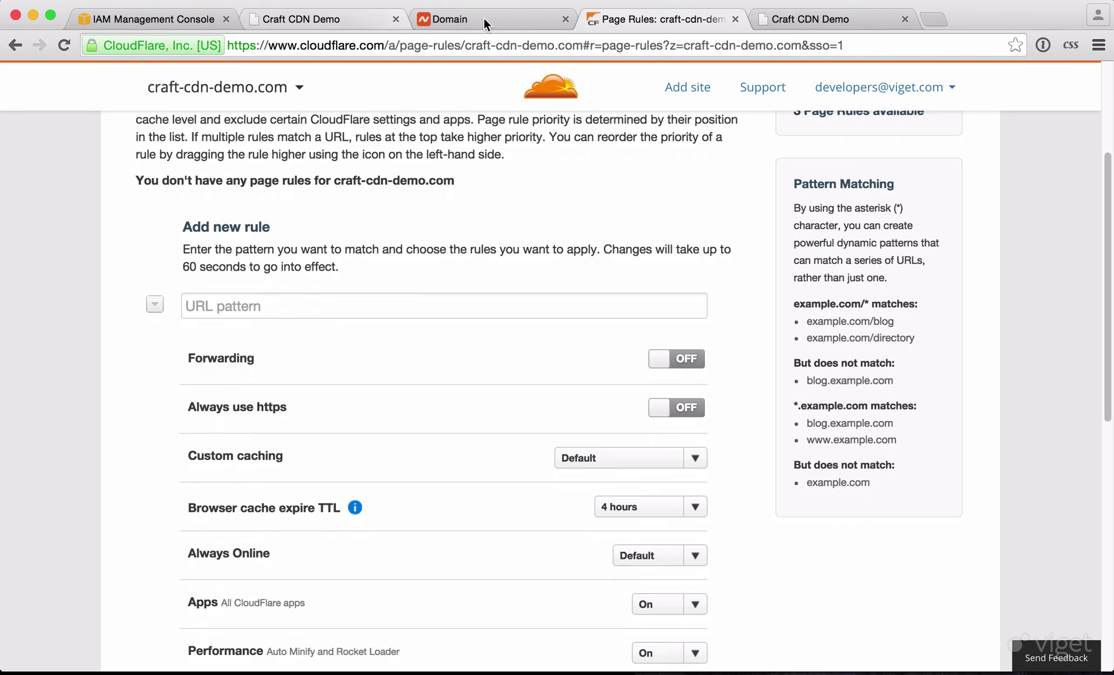
- Add a page rule for *craft-cdn-demo.com/* with Always use https turned on
key("ctrl+Tab")
left_click(227, 44)
key("super+c")
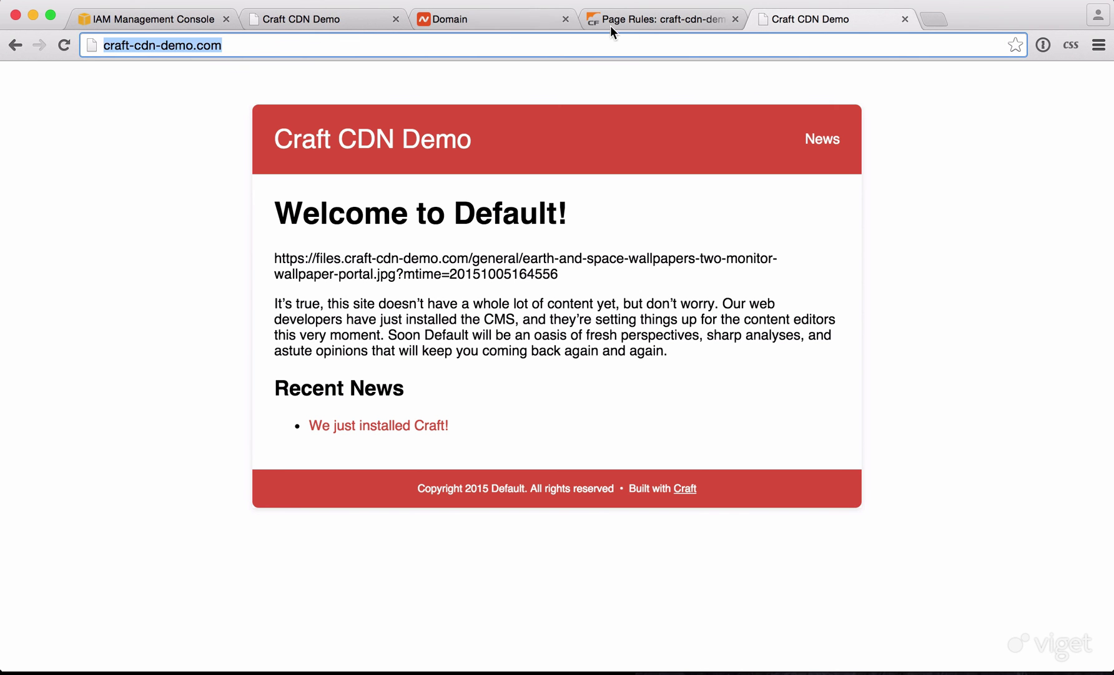
left_click(650, 18)
left_click(340, 305)
key("super+v")
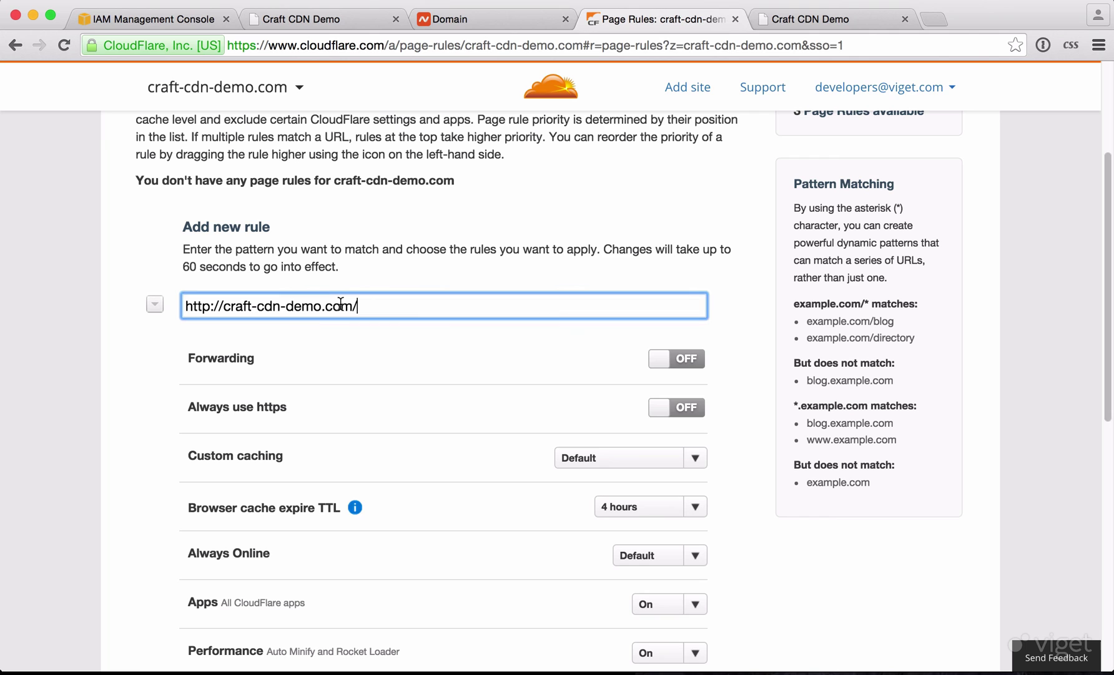
key("alt+shift+Right")
key("alt+shift+Right")
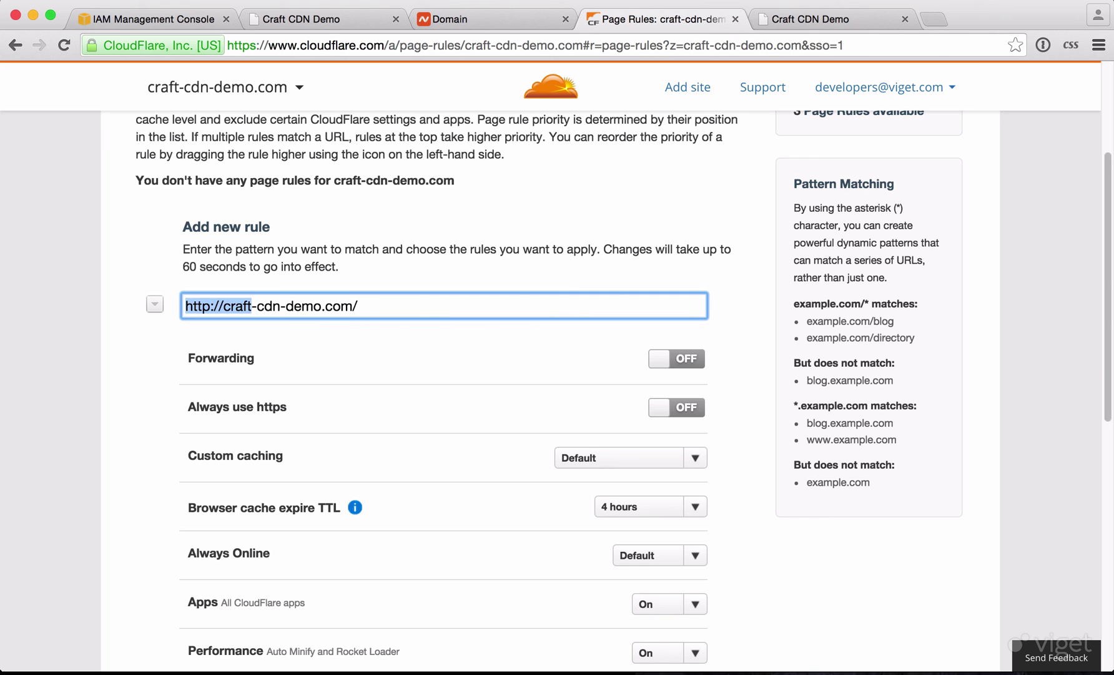
key("alt+shift+Left")
type("*")
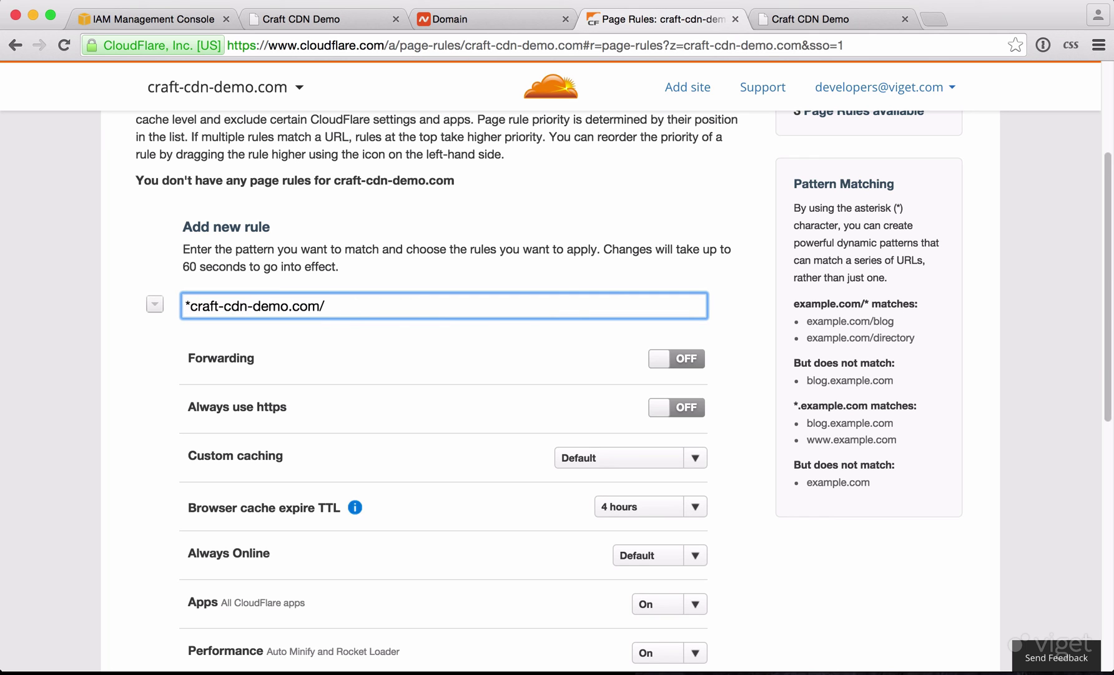
left_click(676, 408)
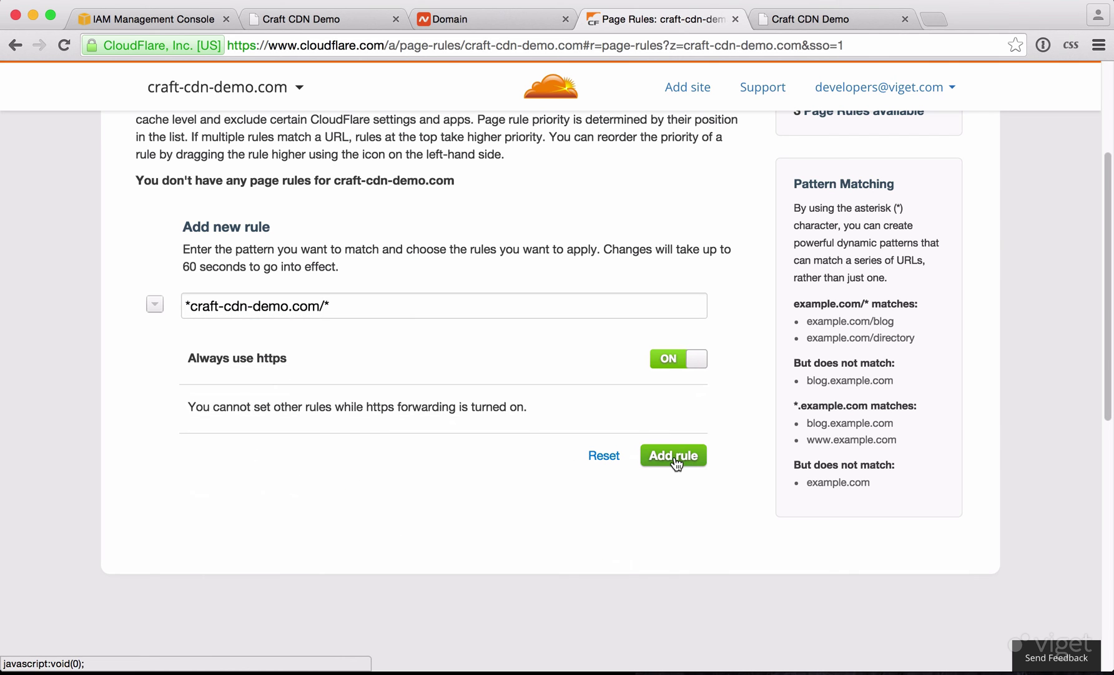
left_click(676, 461)
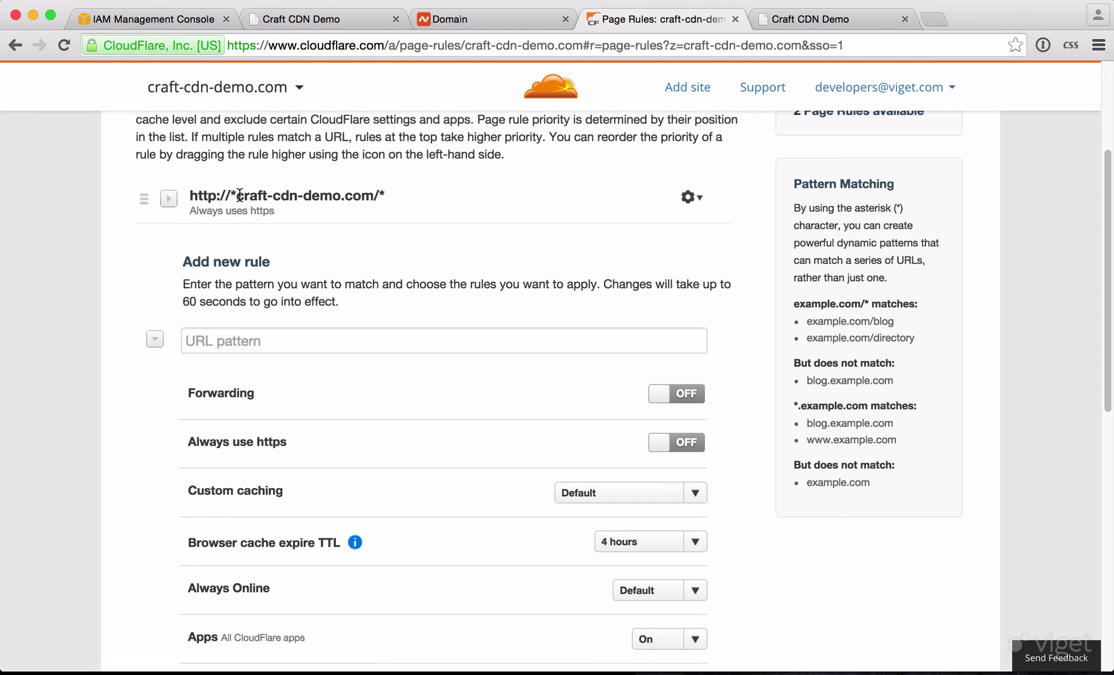
- Reload the site, then load its plain http address to test the HTTPS redirect
left_click(786, 22)
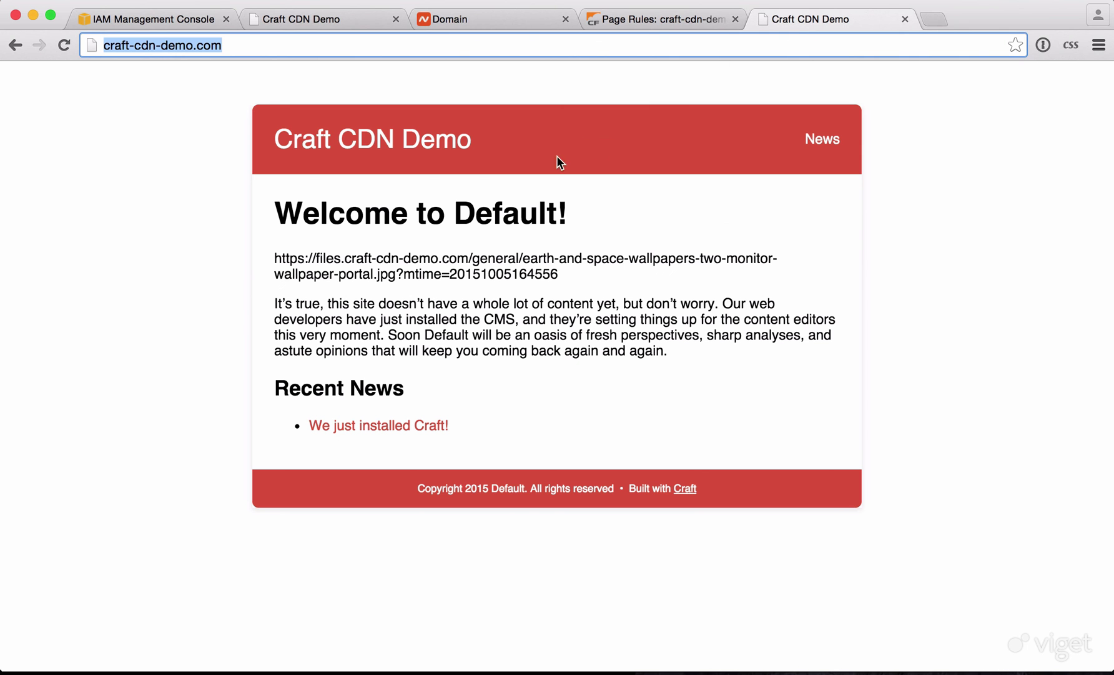
left_click(177, 176)
key("super+r")
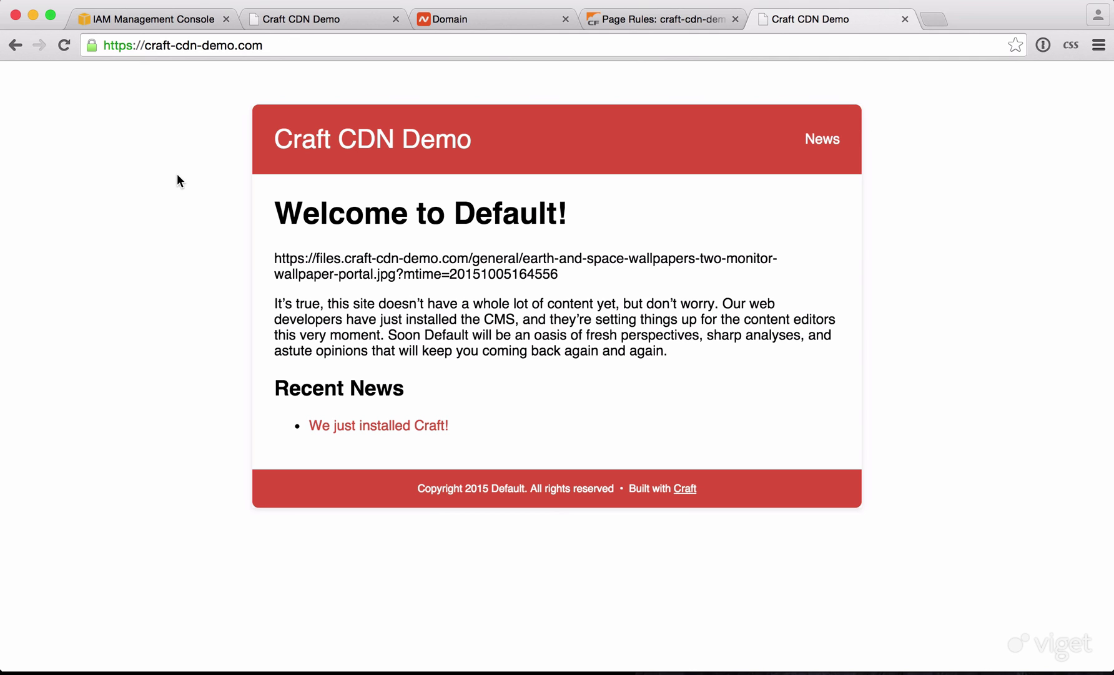
left_click_drag(143, 48, 28, 45)
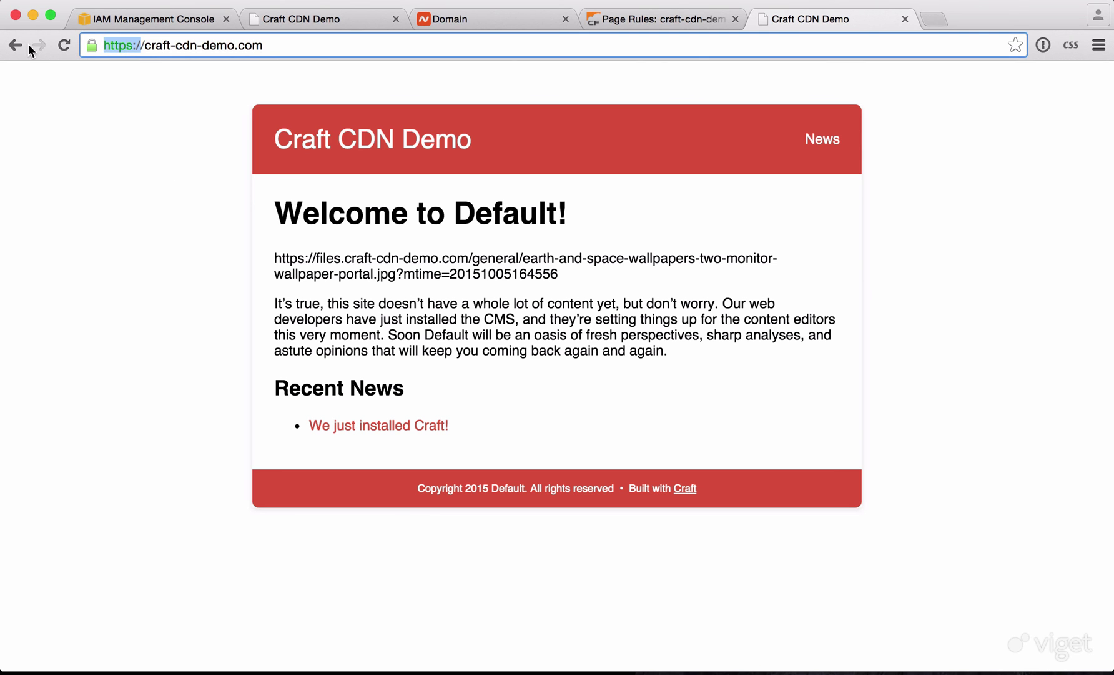
key("BackSpace")
type("http:/")
key("Return")
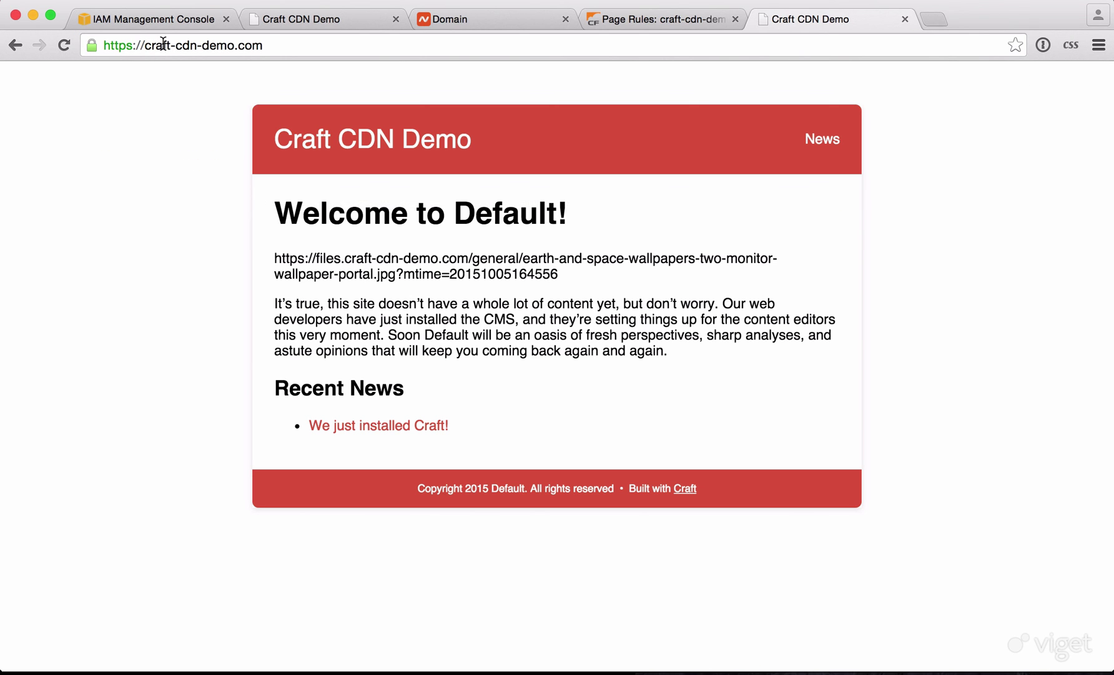
- Load the http craft-cdn-demo.com address in a new incognito window to confirm it lands on HTTPS
left_click(163, 44)
key("super+c")
key("super+shift+n")
key("super+v")
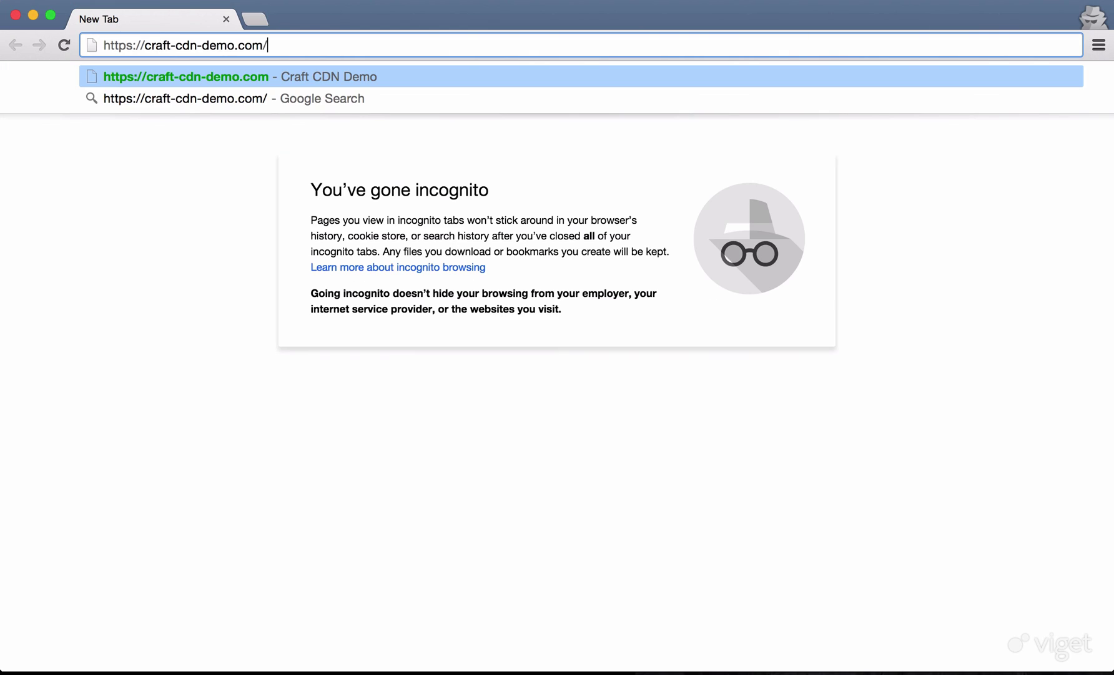
key("BackSpace")
key("Return")
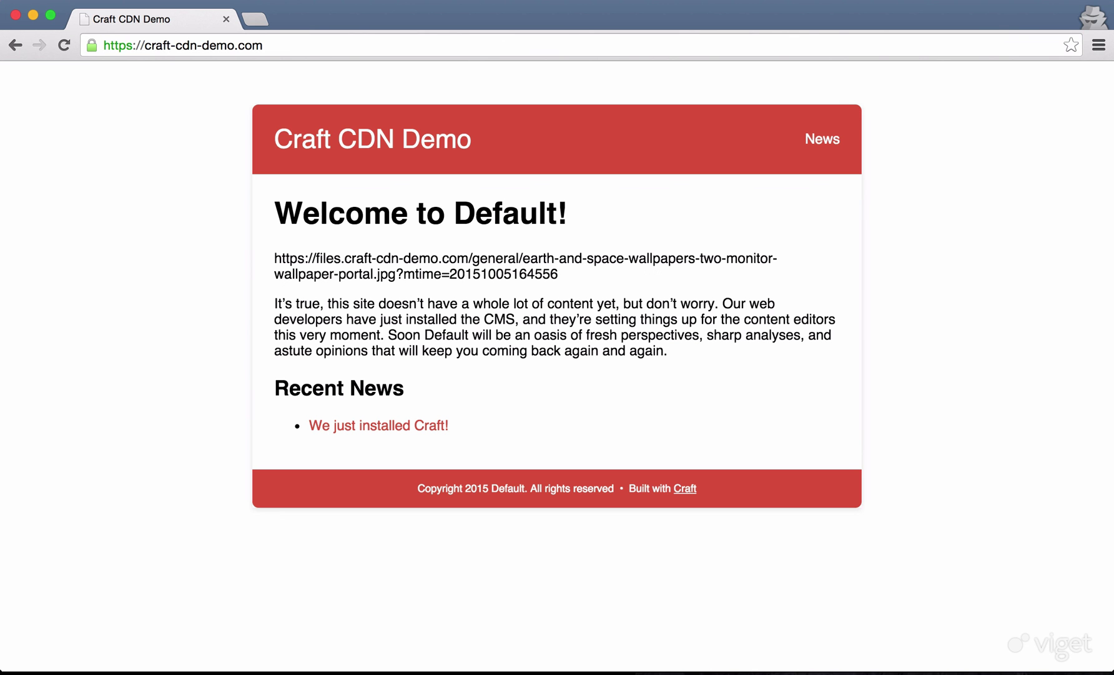